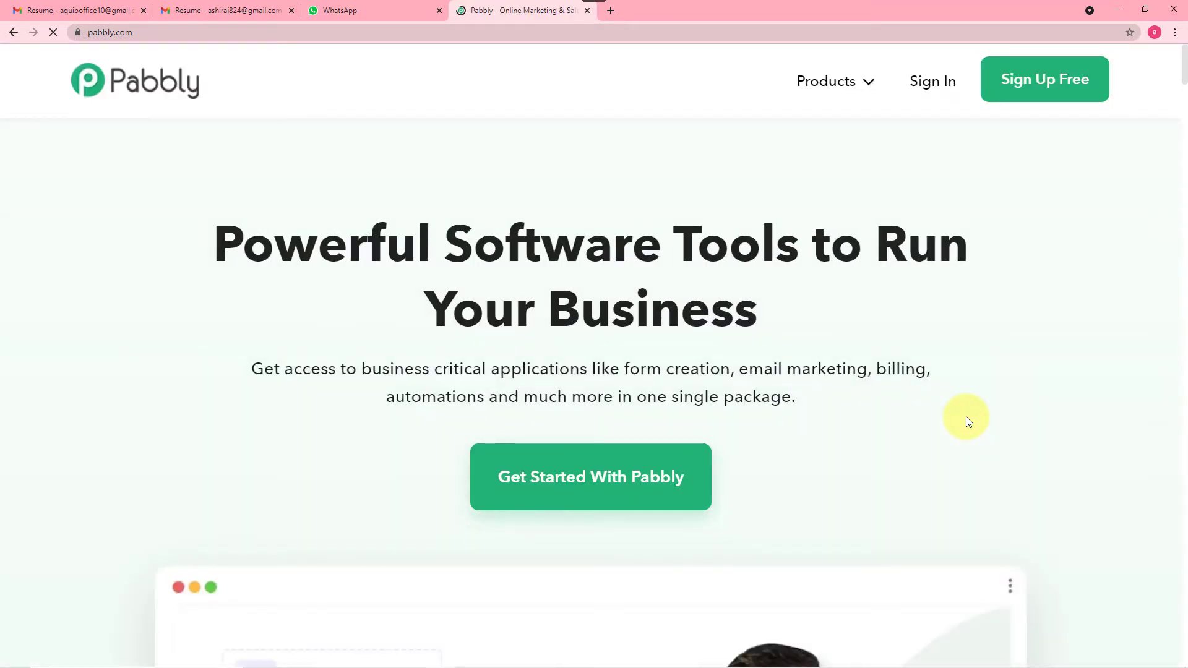
# Step: Go to the Connect product on the Pabbly site and access Pabbly Connect from the account's apps
pyautogui.moveTo(798, 86)
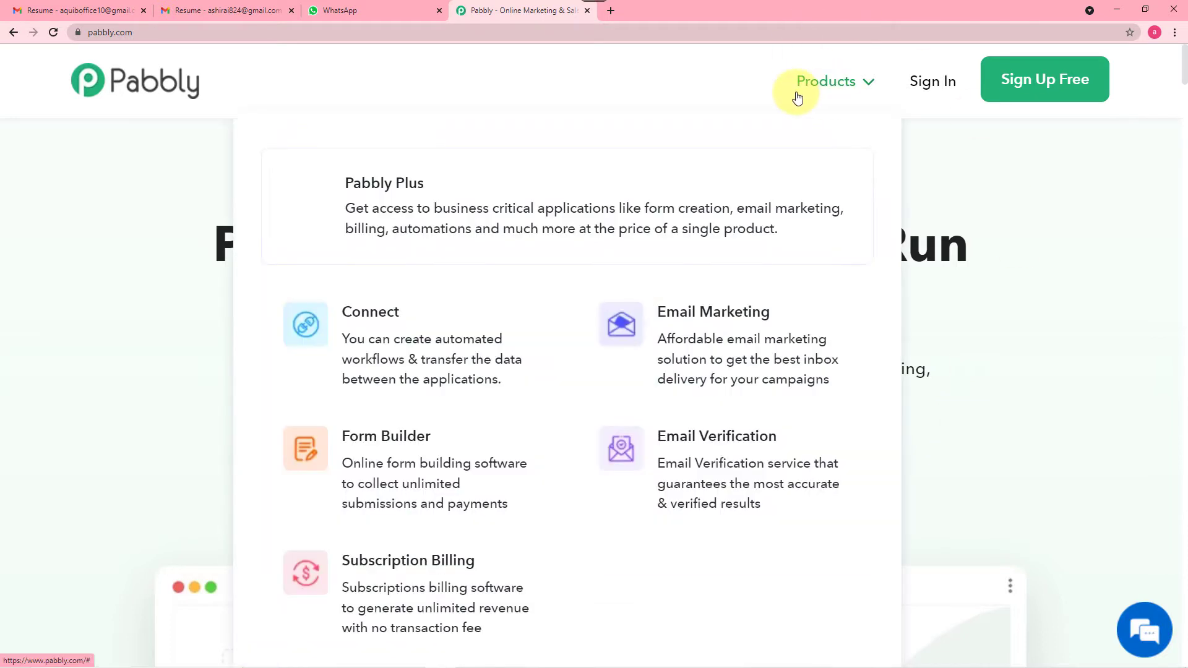
pyautogui.click(388, 325)
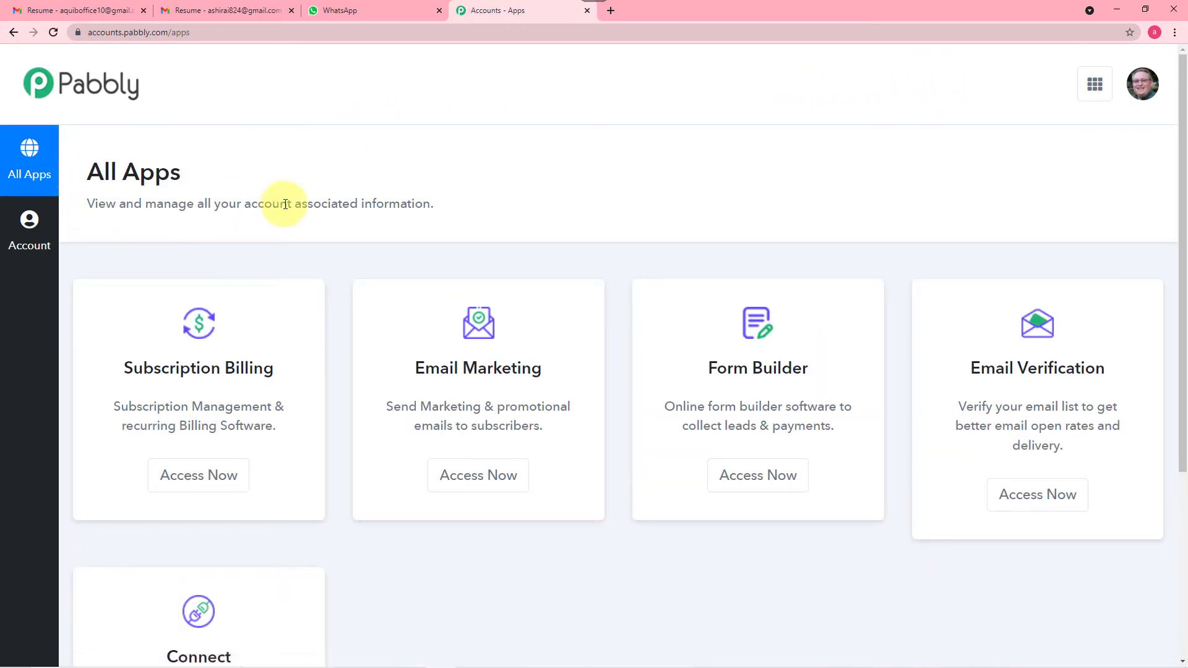
pyautogui.scroll(-3, 281, 205)
pyautogui.scroll(-2, 287, 209)
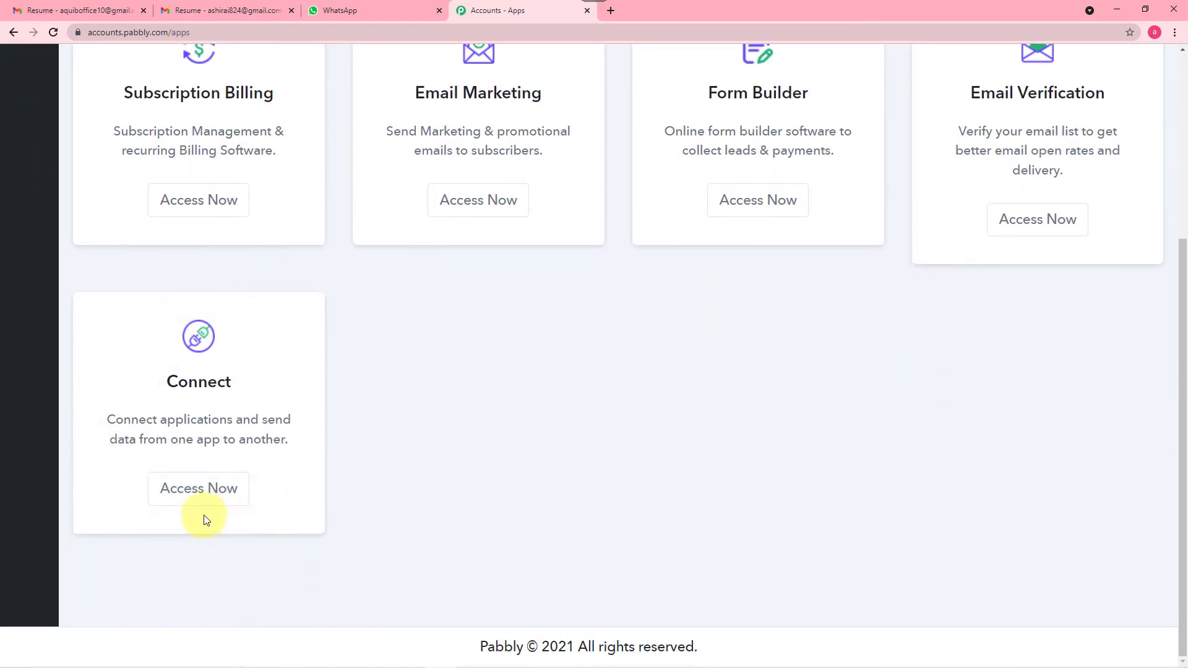
pyautogui.click(191, 495)
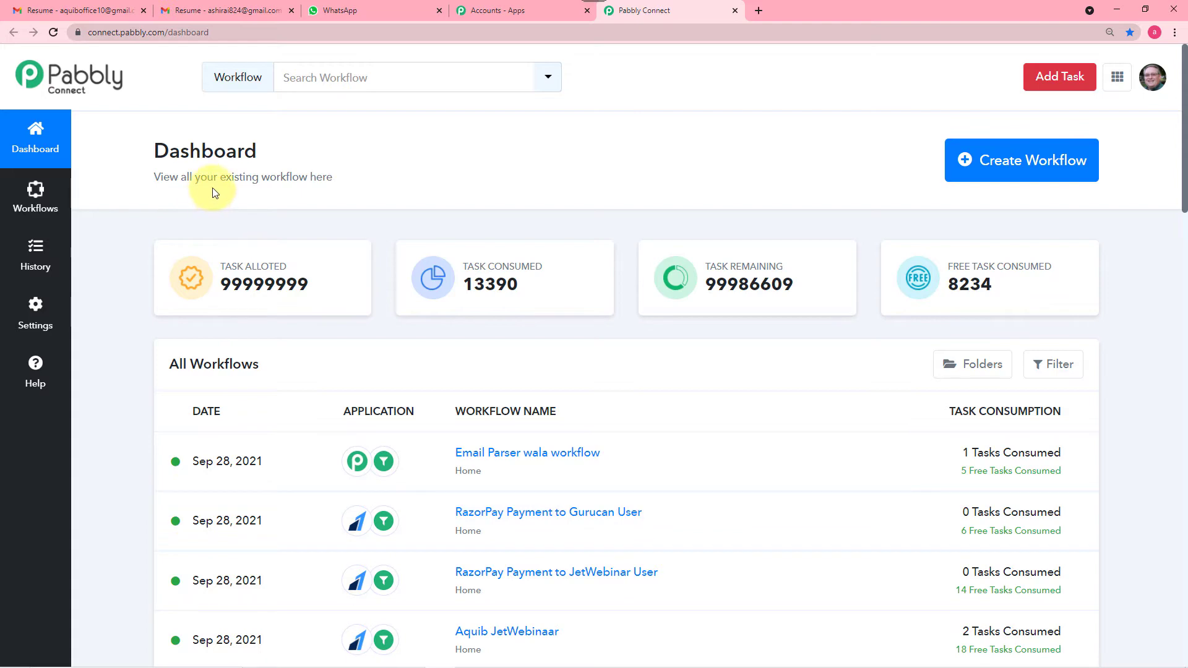
# Step: Create a workflow named "Forward Email Attachments on Whatsapp"
pyautogui.scroll(-6, 212, 193)
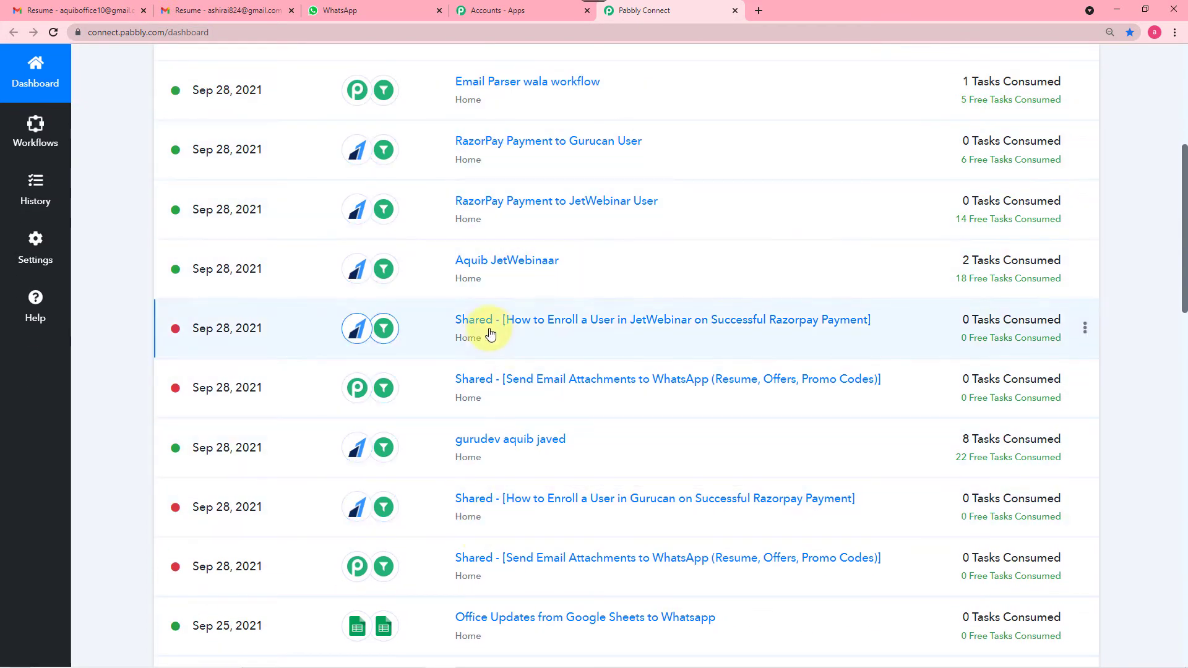
pyautogui.scroll(6, 571, 292)
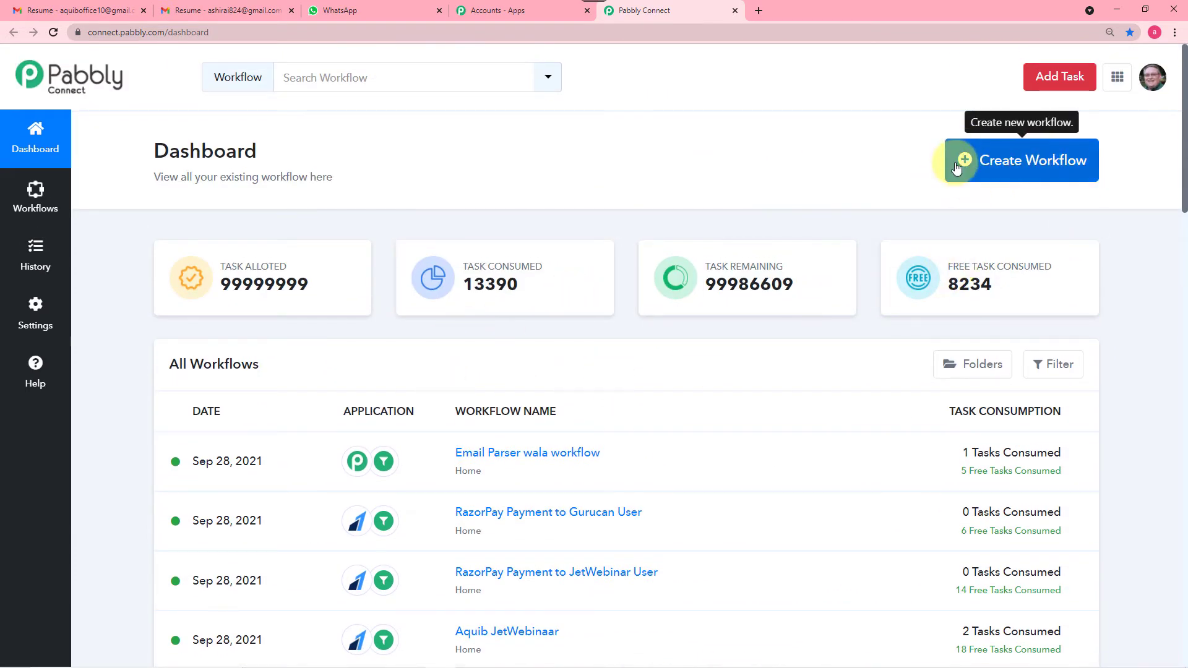
pyautogui.click(990, 160)
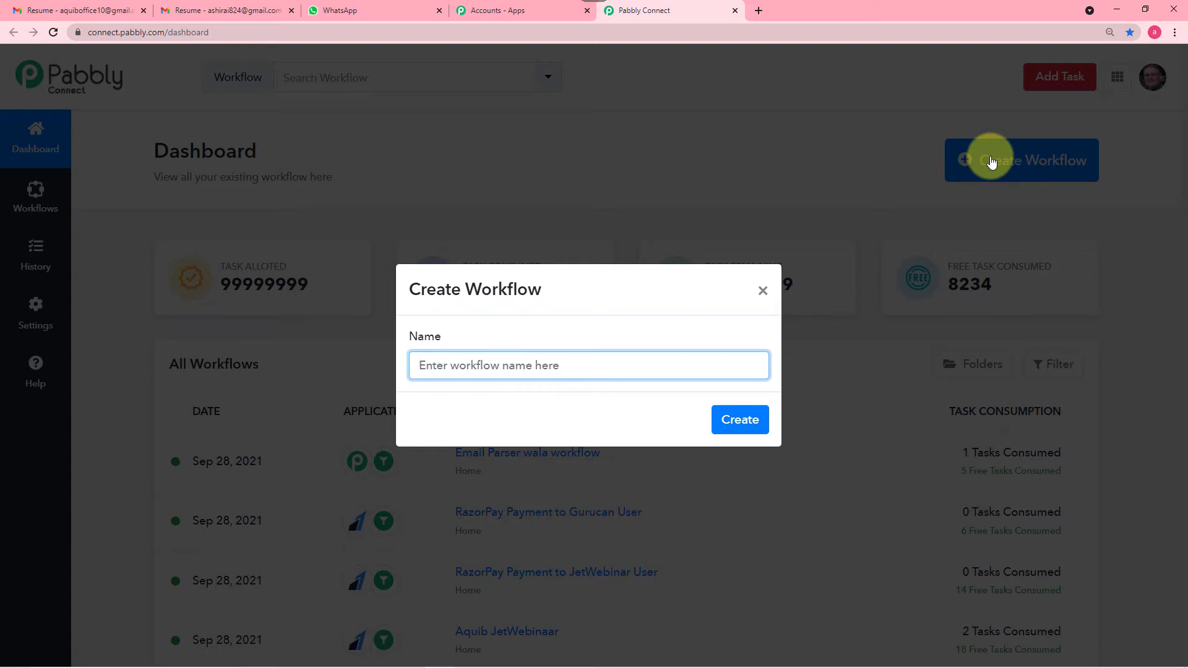
pyautogui.write('F')
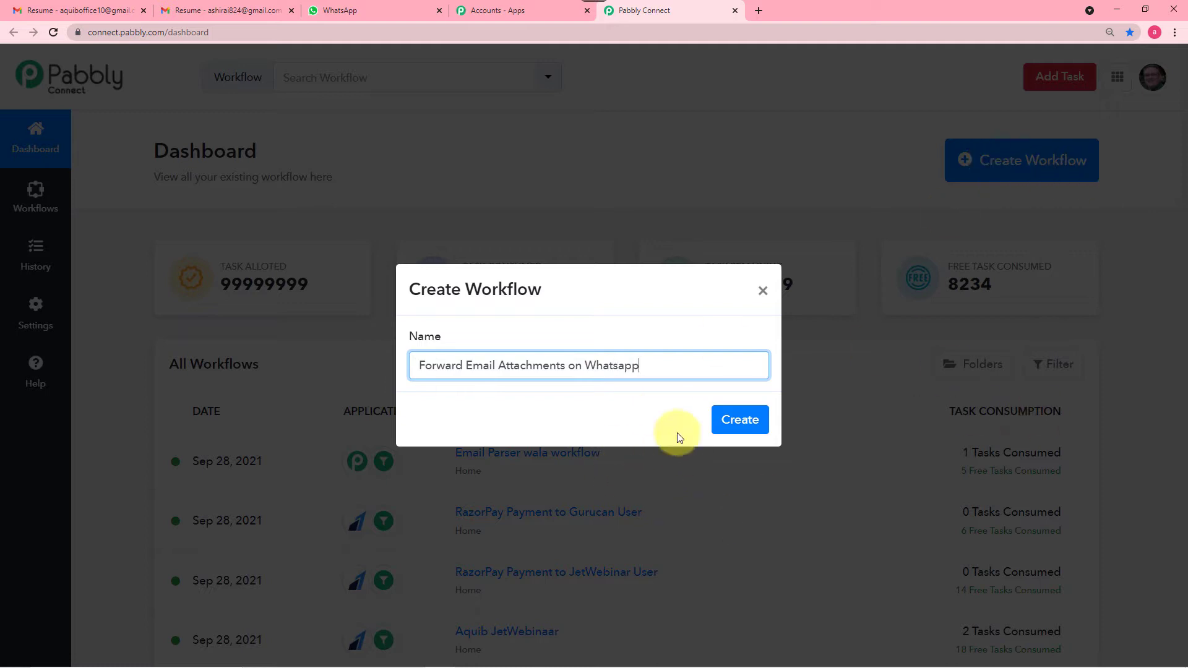
pyautogui.click(738, 420)
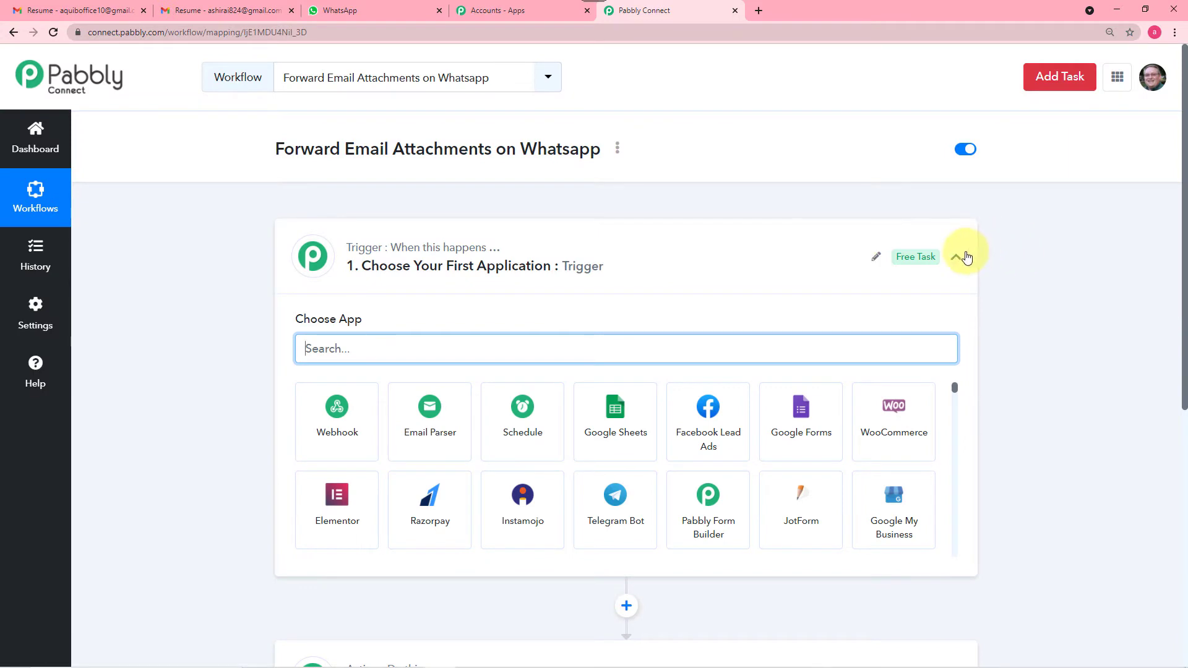
# Step: Choose Email Parser as the workflow's trigger application
pyautogui.click(965, 257)
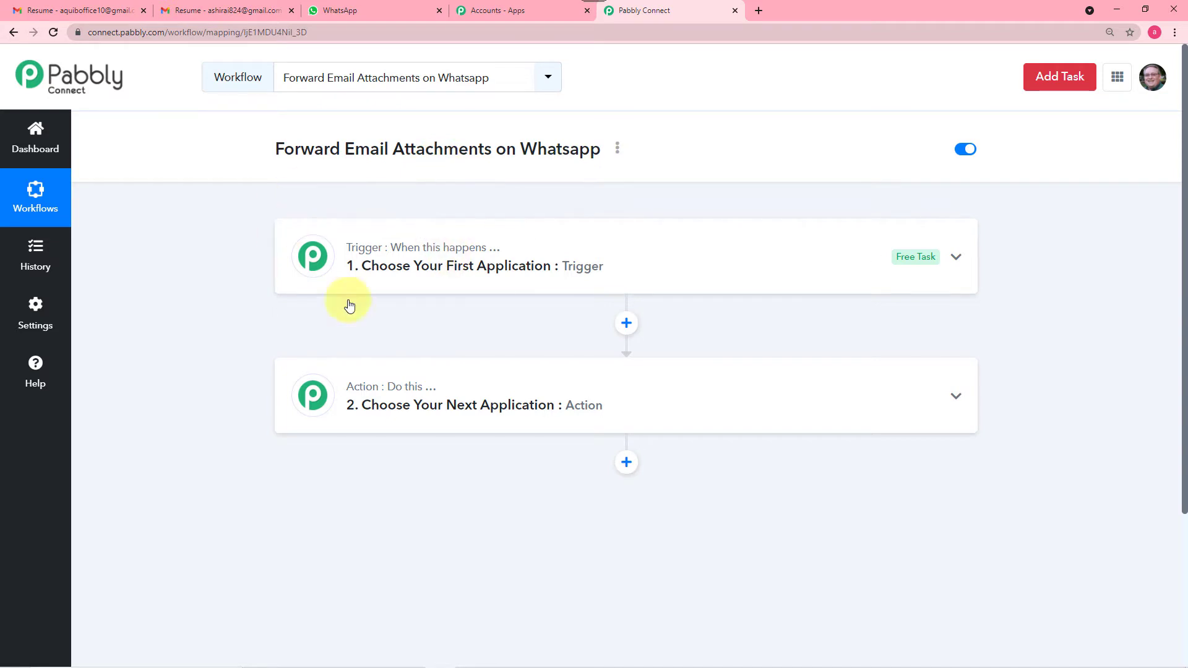
pyautogui.click(427, 276)
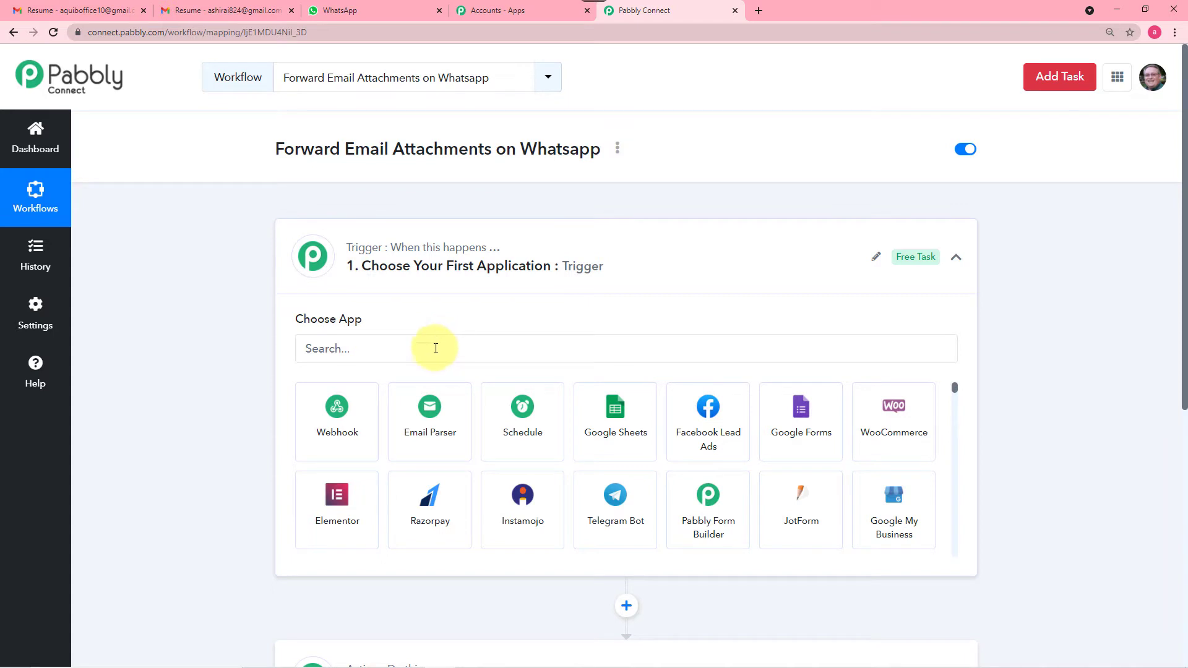
pyautogui.click(430, 427)
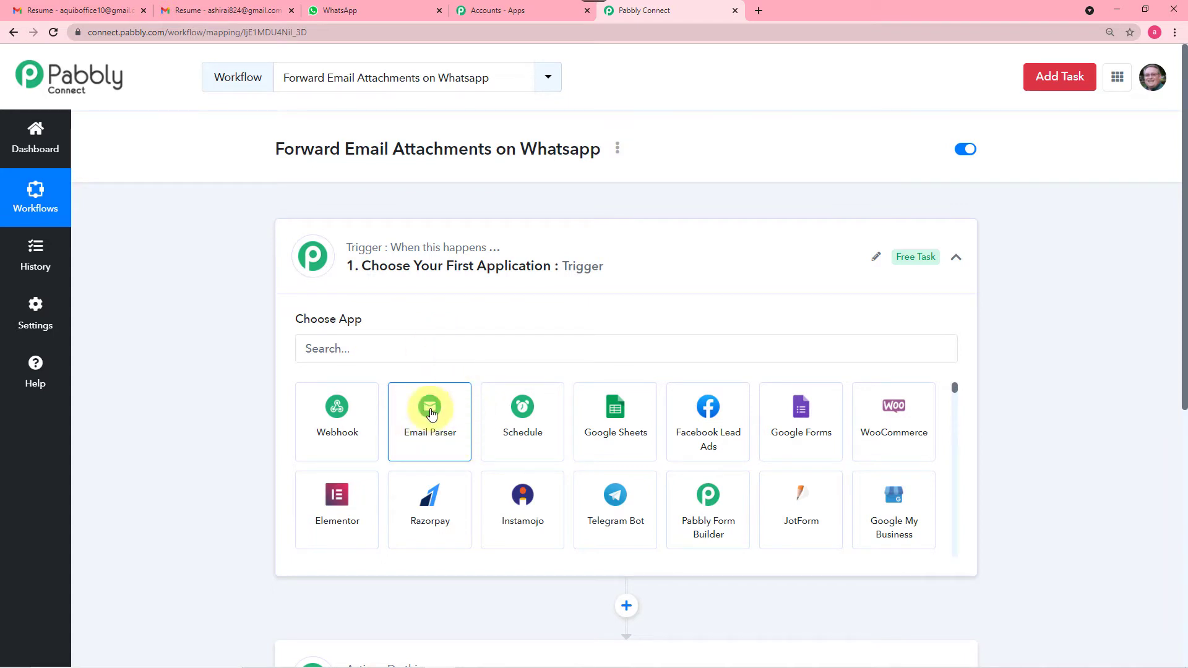
pyautogui.click(436, 353)
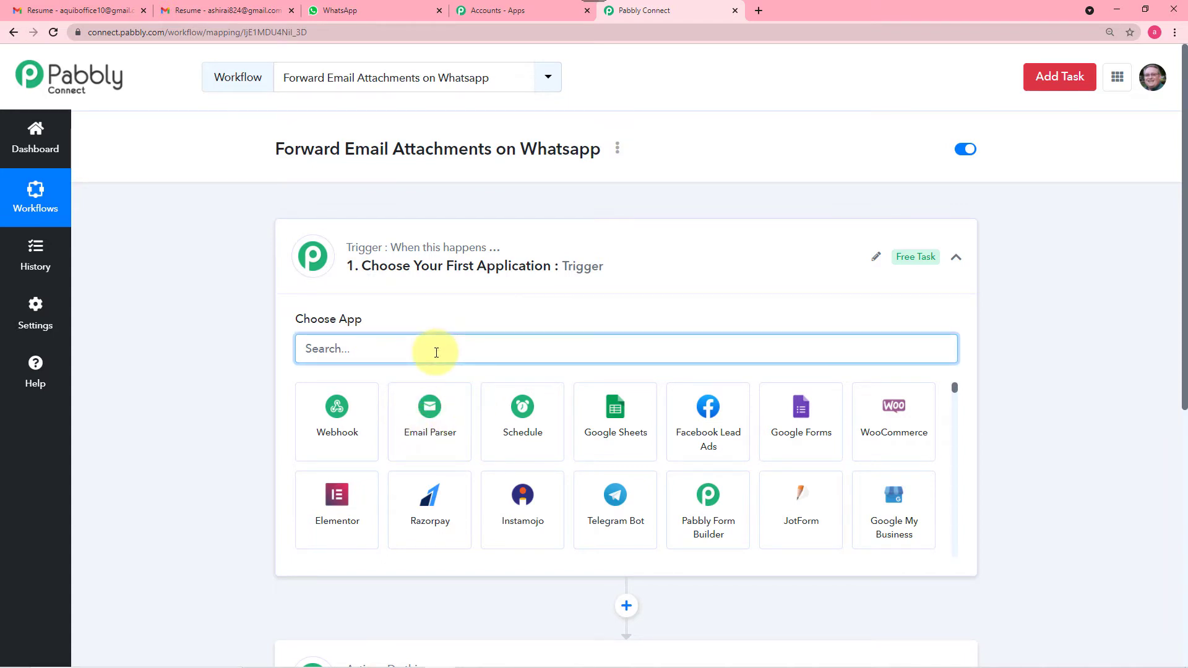
pyautogui.click(430, 436)
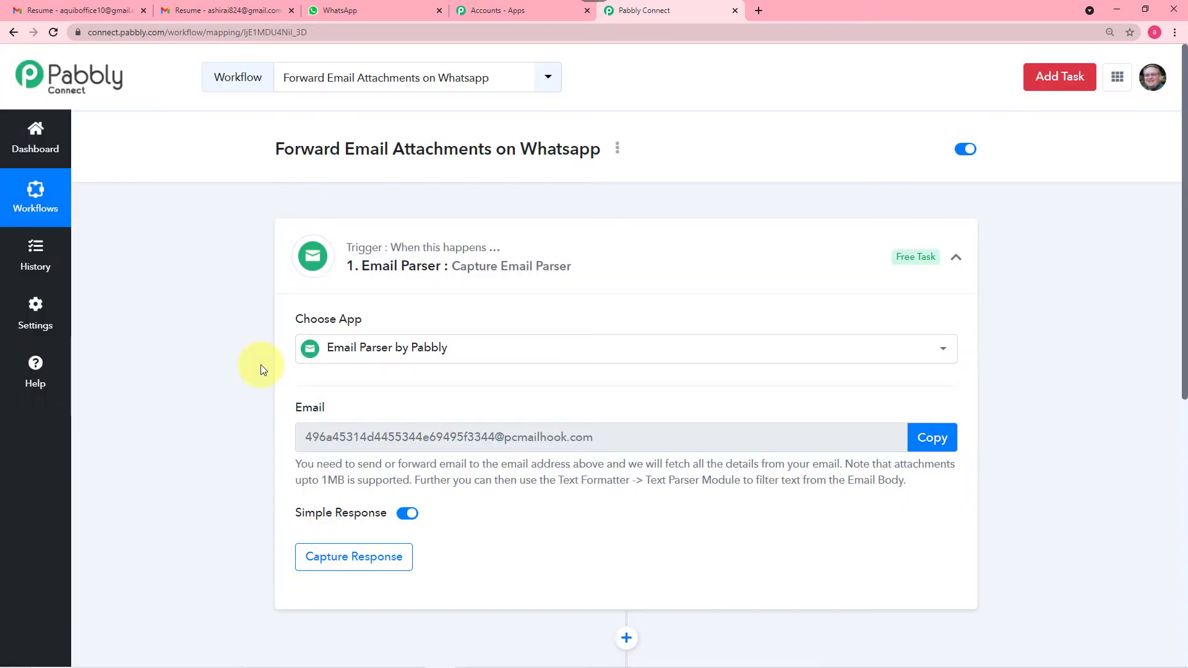
# Step: Copy the parser email address provided in the Email Parser trigger
pyautogui.scroll(-1, 261, 370)
pyautogui.scroll(-1, 261, 370)
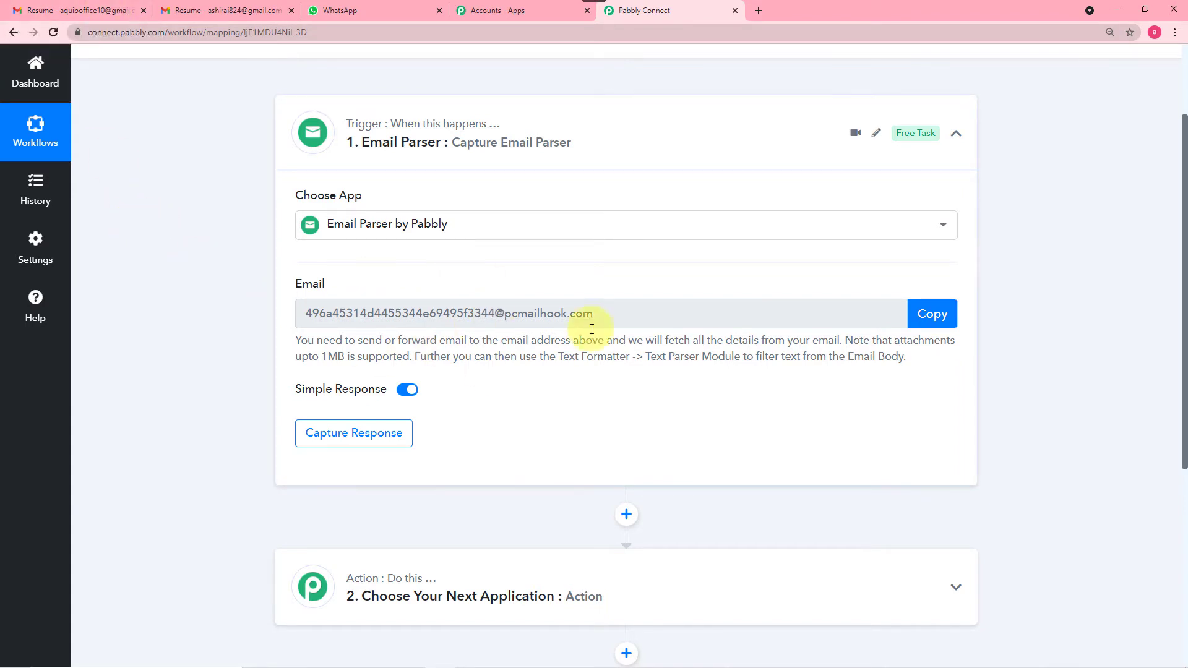
pyautogui.click(930, 317)
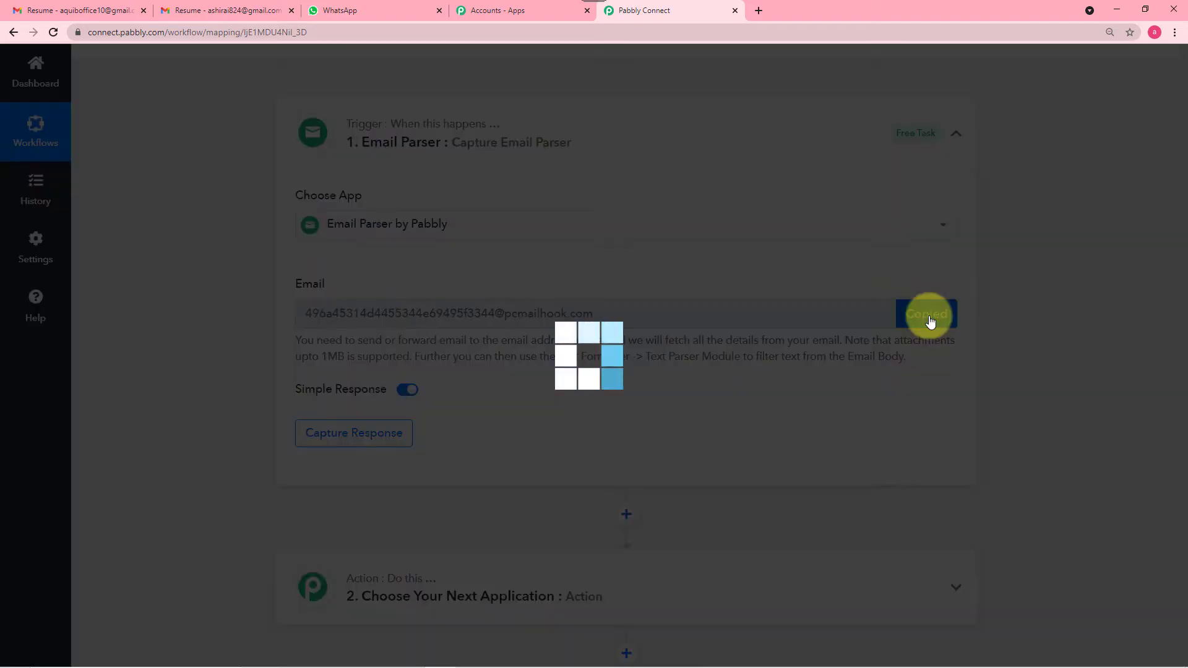
# Step: Switch to the Gmail account that receives the resumes, close the resume.pdf preview and open the Forwarding and POP/IMAP settings
pyautogui.click(109, 13)
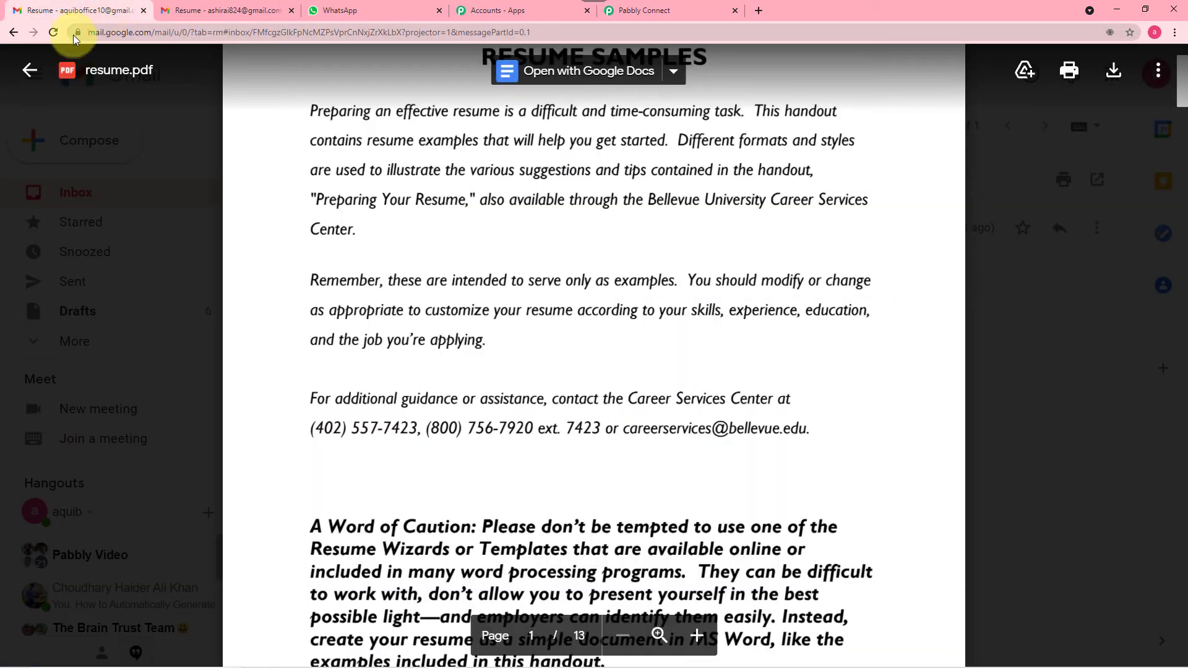
pyautogui.click(17, 71)
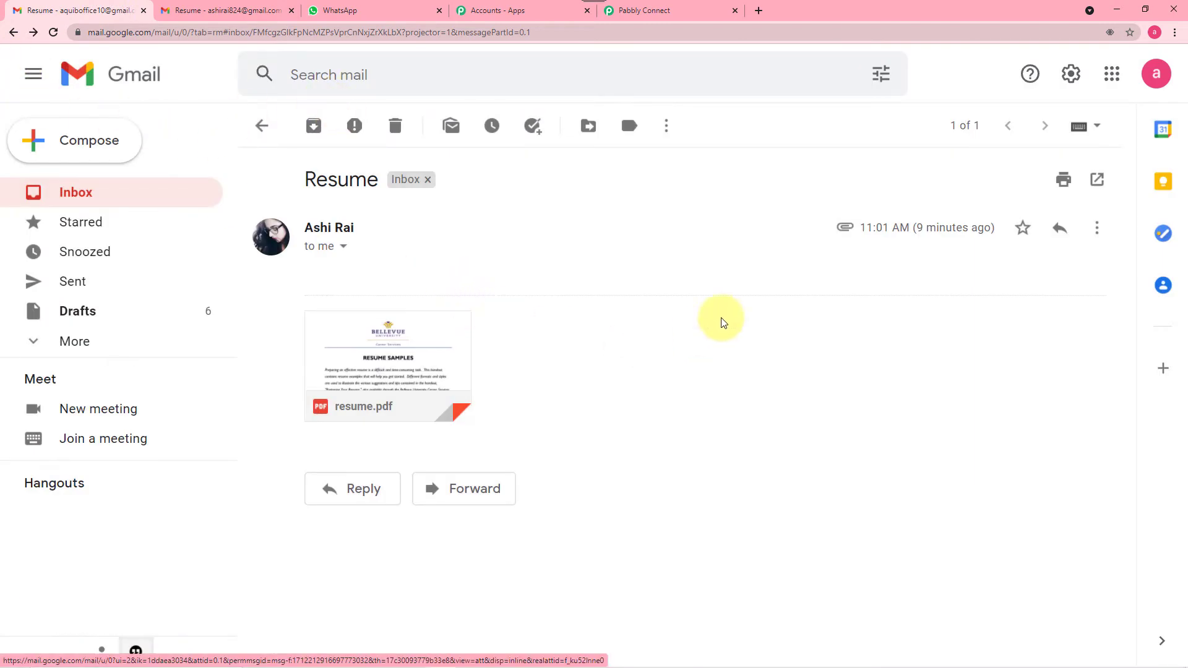
pyautogui.click(1072, 81)
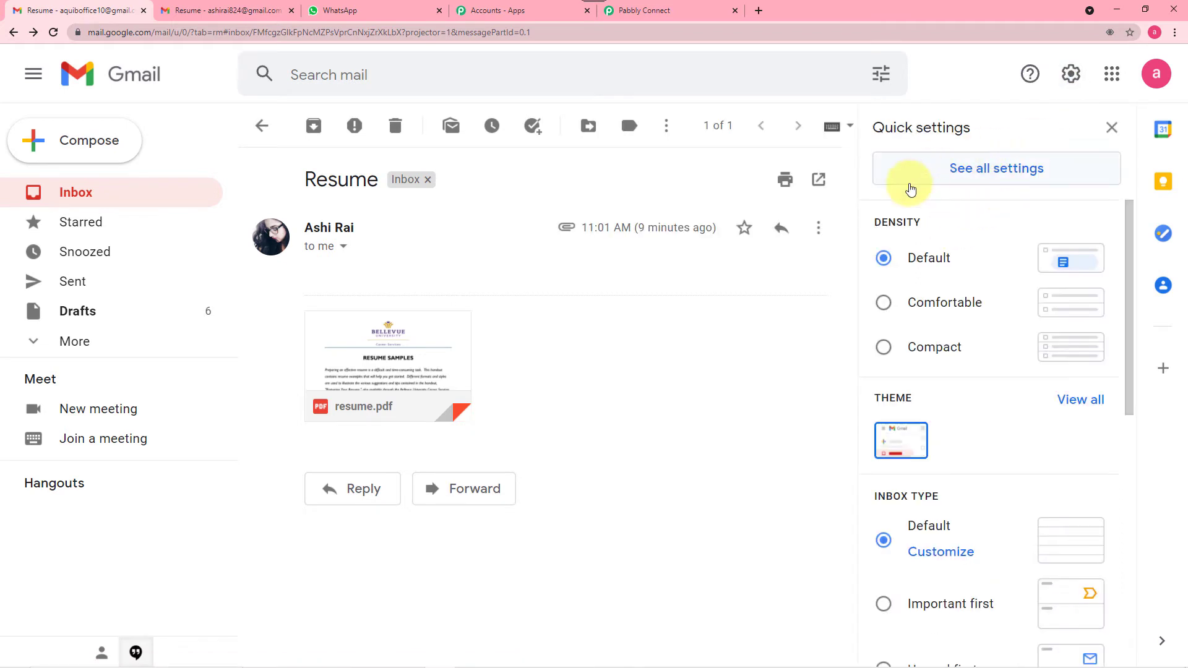
pyautogui.click(981, 182)
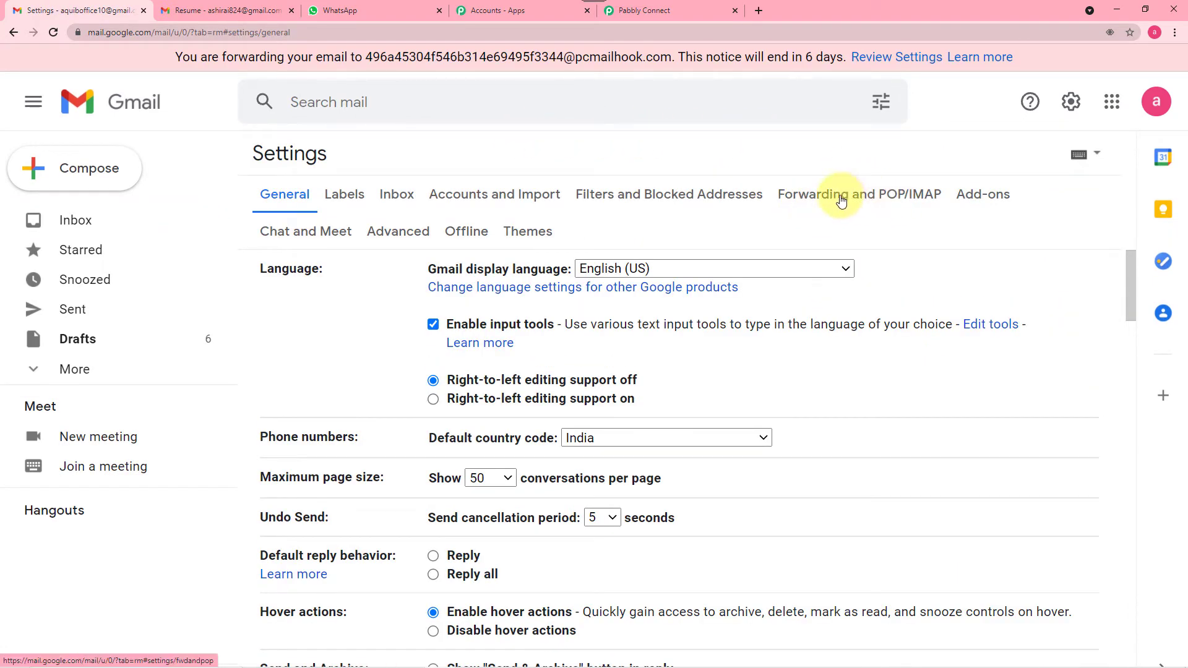
pyautogui.click(884, 199)
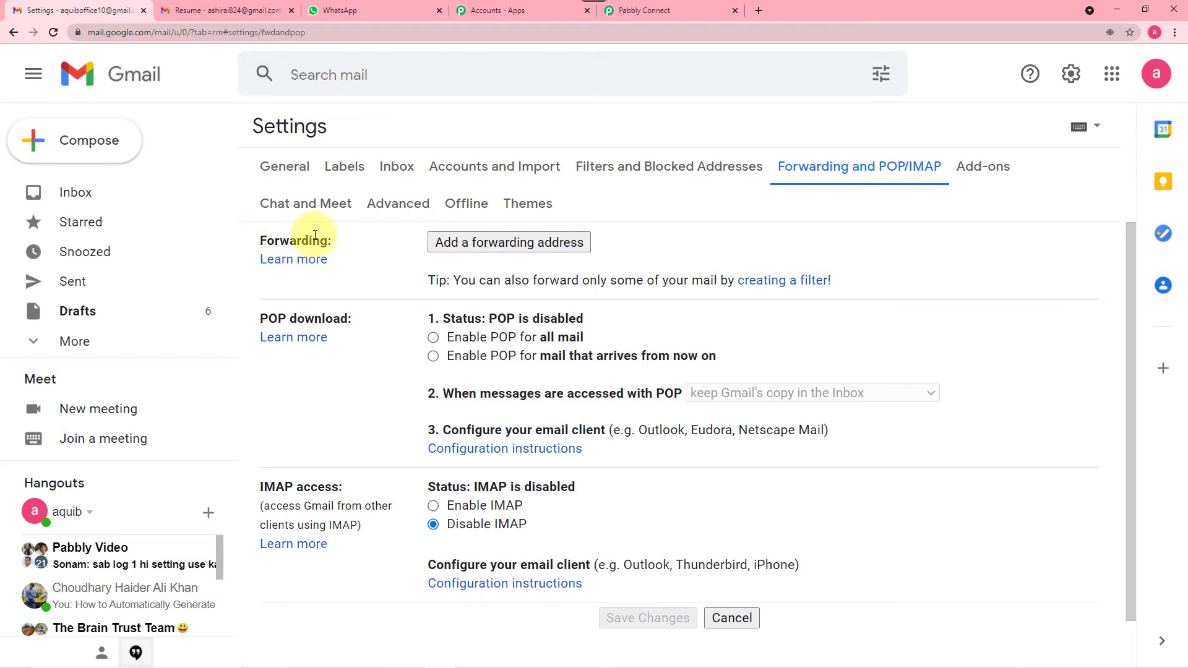
# Step: Add the Email Parser address copied from the Pabbly Connect trigger as a Gmail forwarding address and confirm the request
pyautogui.click(517, 247)
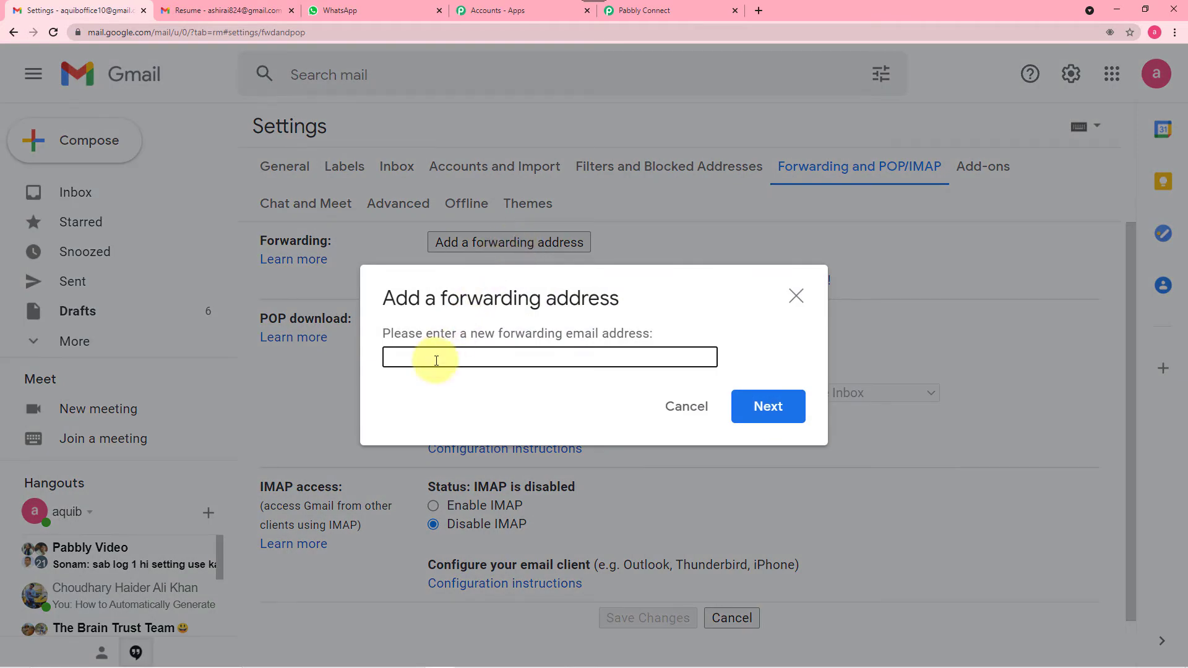
pyautogui.click(670, 16)
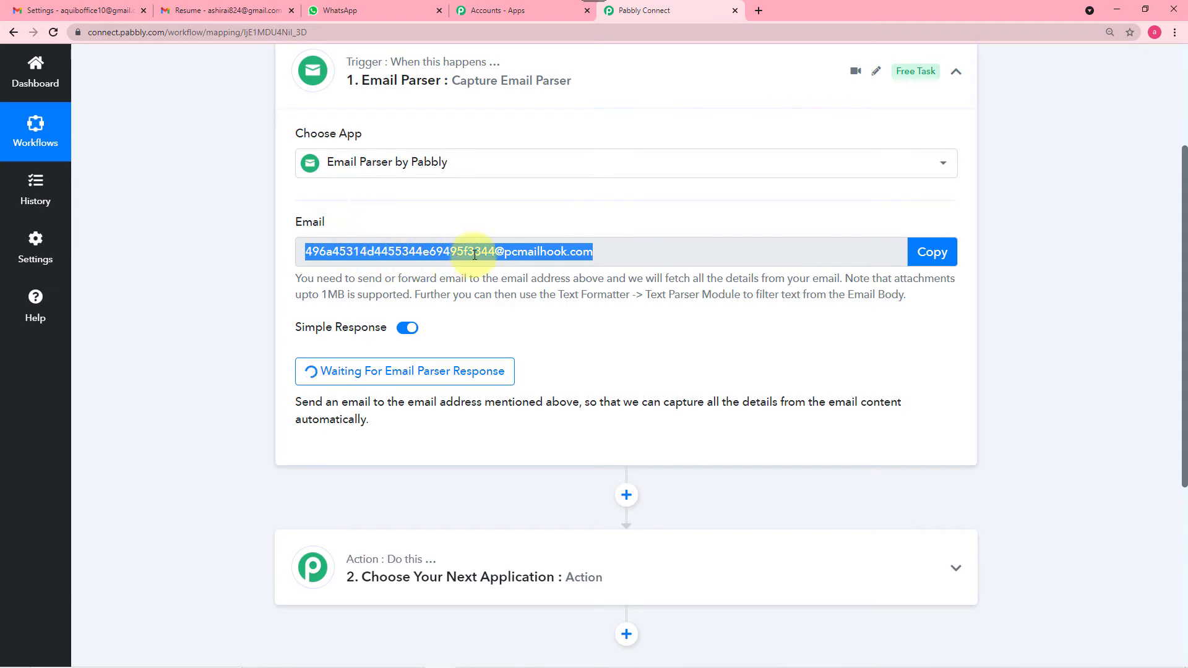
pyautogui.click(932, 258)
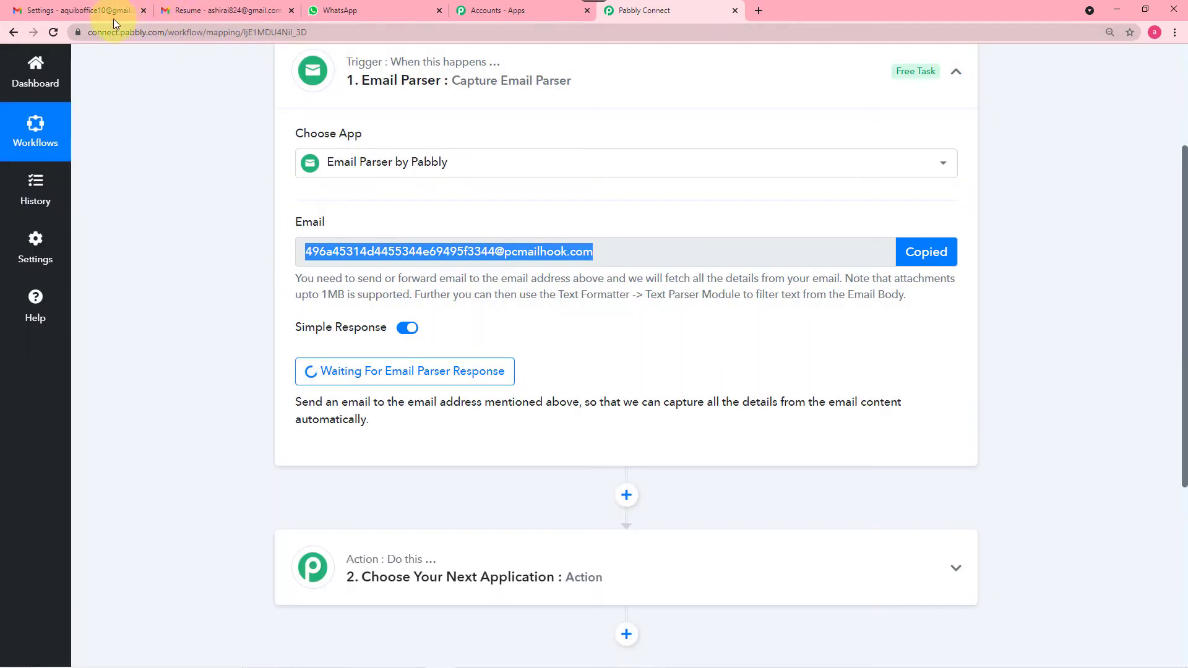
pyautogui.click(110, 13)
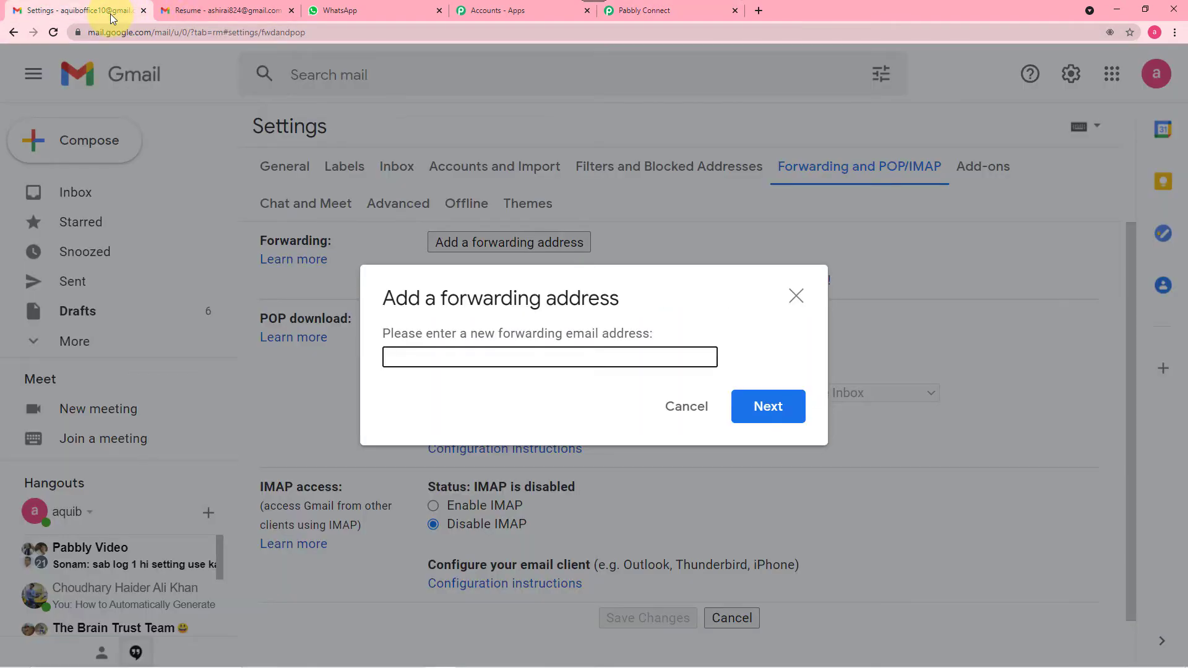
pyautogui.hotkey('ctrl', 'v')
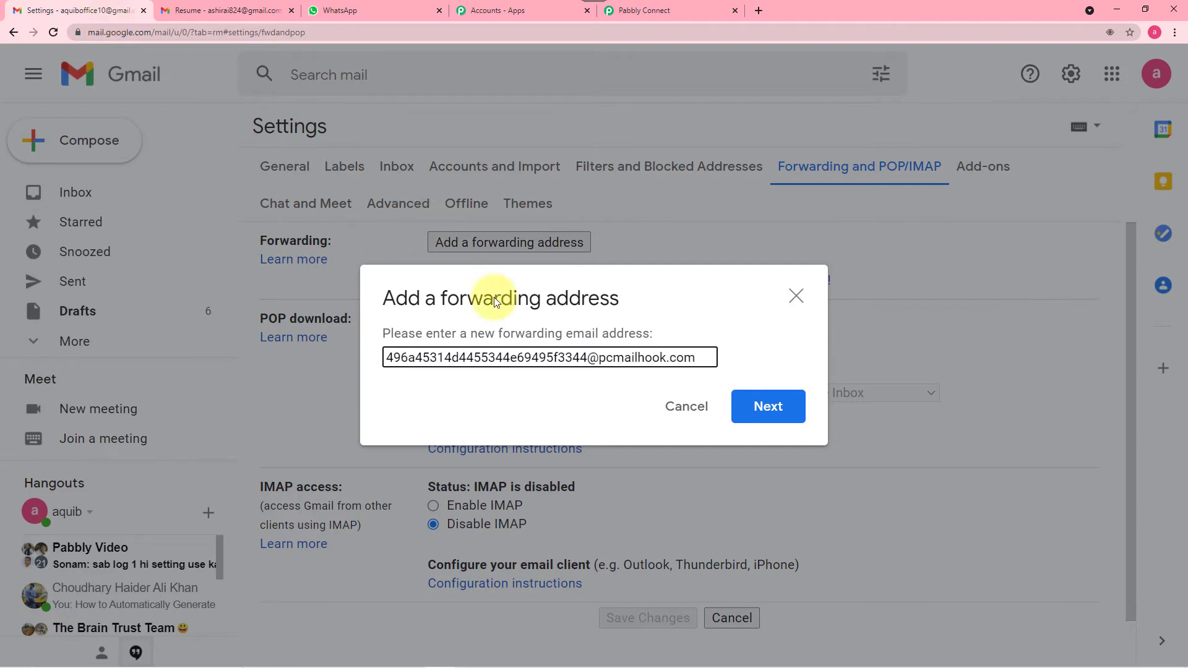
pyautogui.click(753, 409)
pyautogui.click(755, 408)
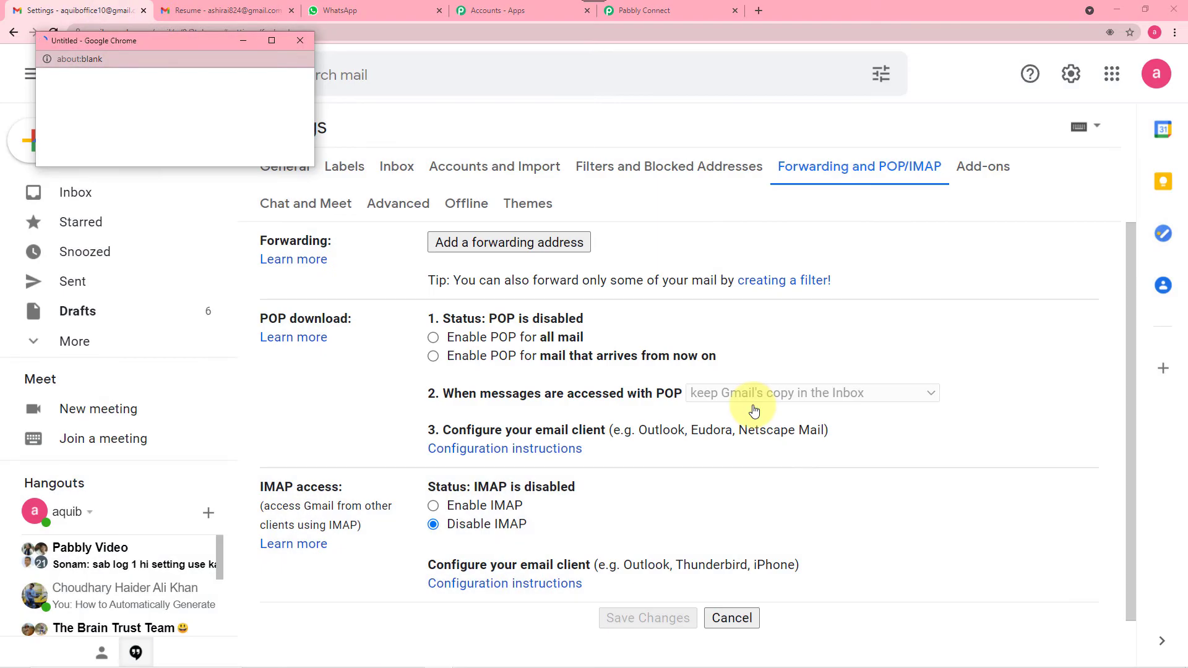
pyautogui.click(73, 131)
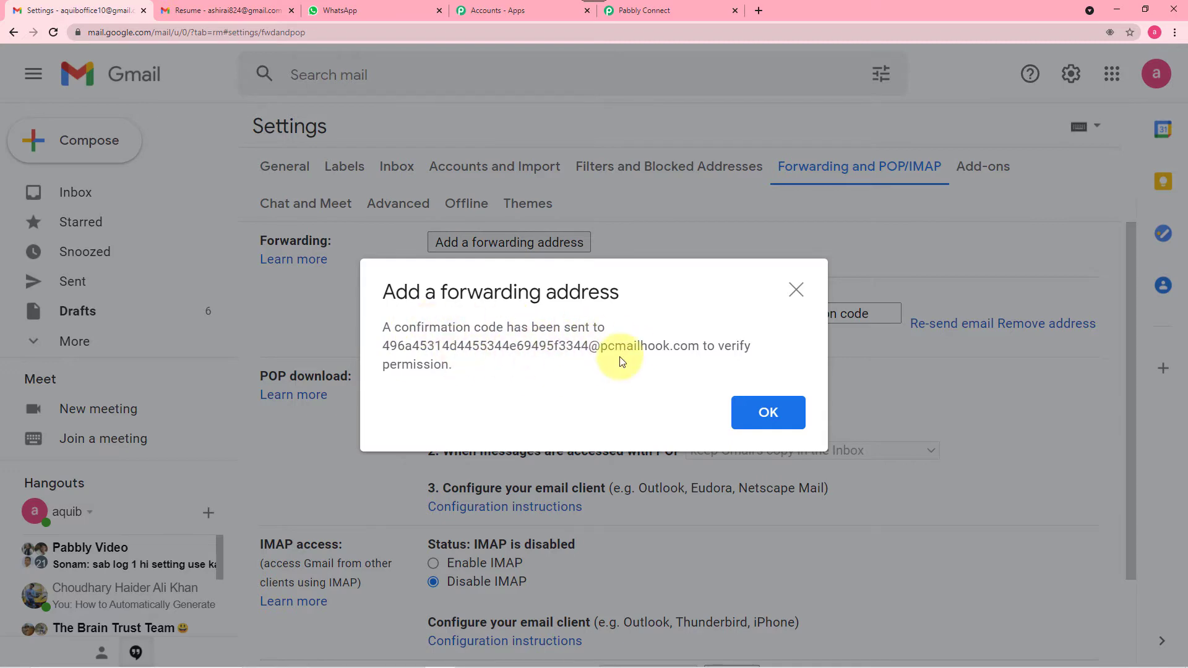
pyautogui.click(769, 413)
# Step: Switch back to Pabbly Connect and enlarge the Body Text value in the captured response to read the Gmail forwarding confirmation message
pyautogui.click(689, 13)
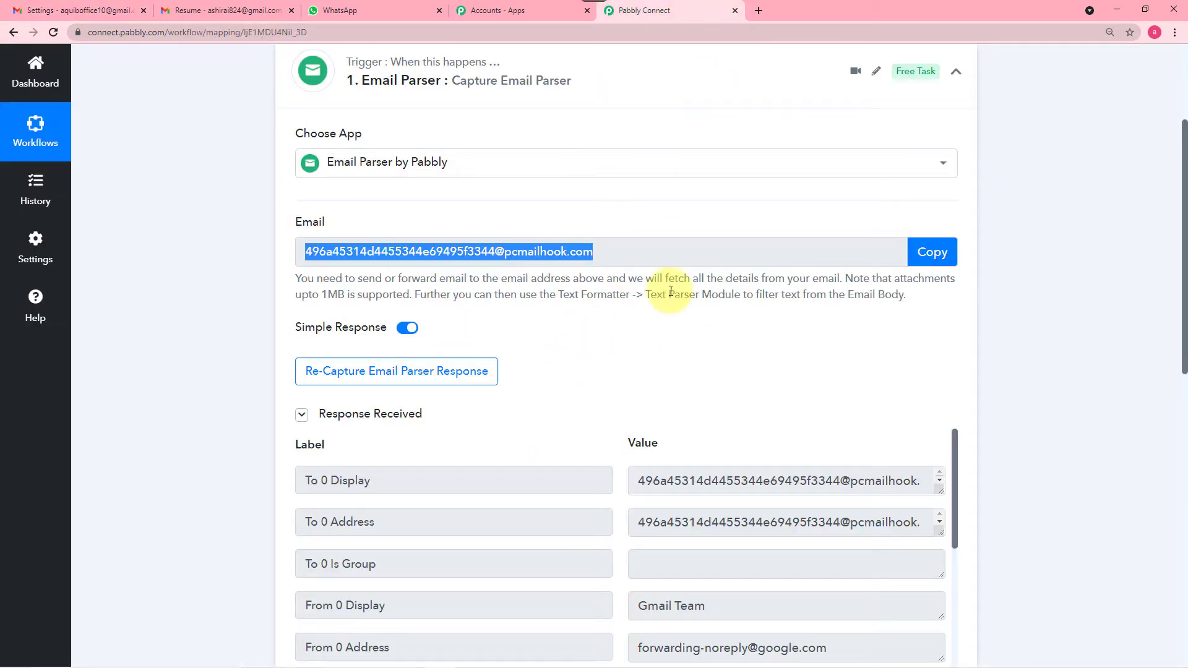
pyautogui.scroll(-2, 255, 335)
pyautogui.scroll(-2, 255, 335)
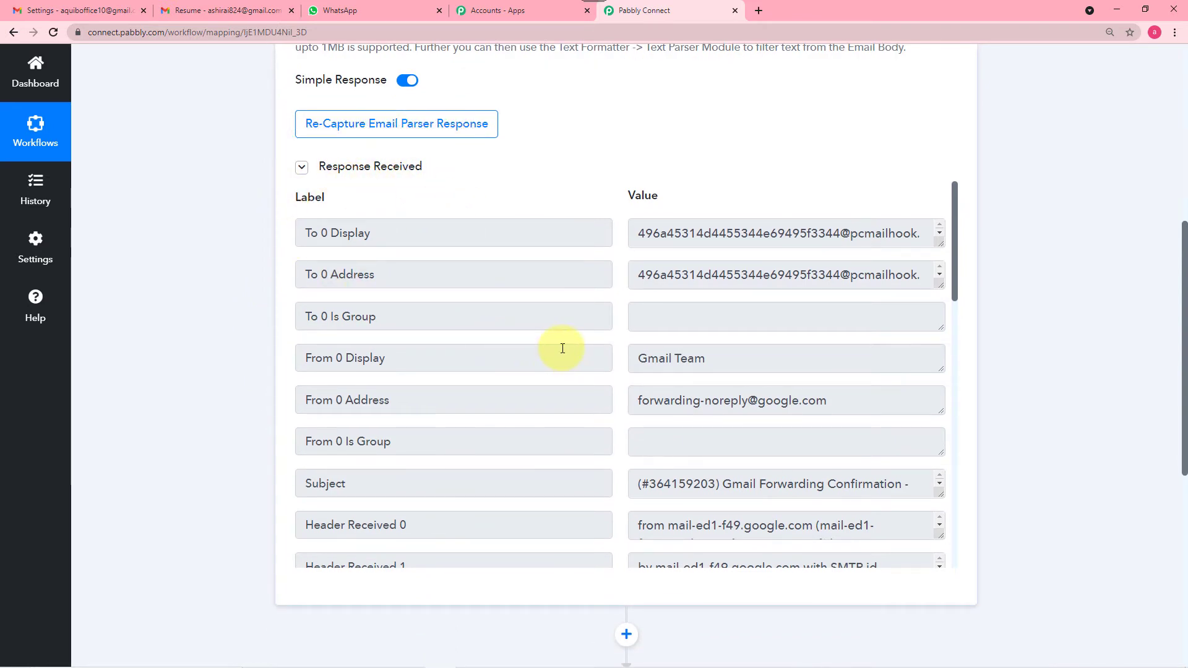
pyautogui.scroll(-4, 563, 348)
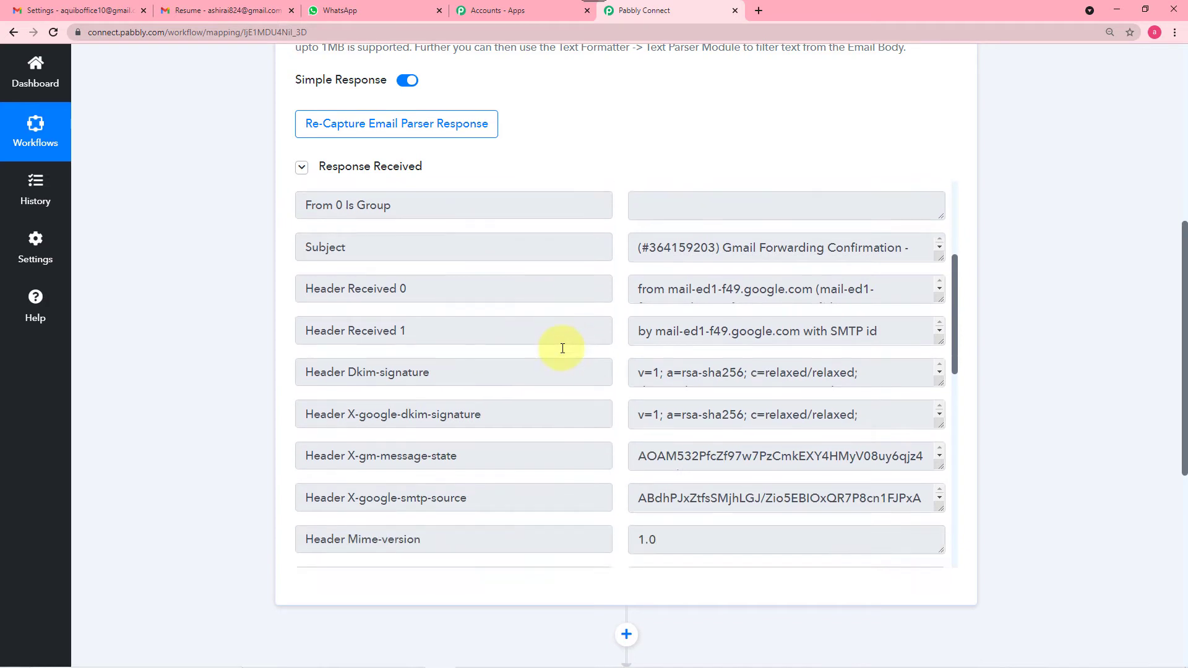
pyautogui.scroll(-5, 563, 349)
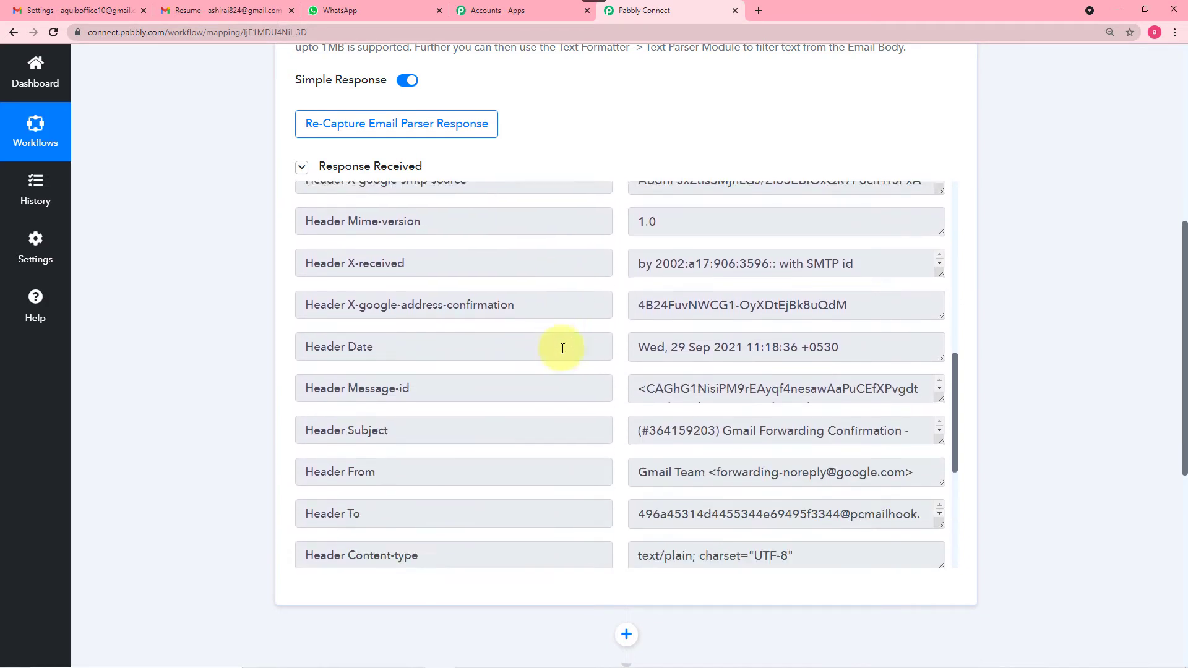
pyautogui.scroll(-5, 562, 348)
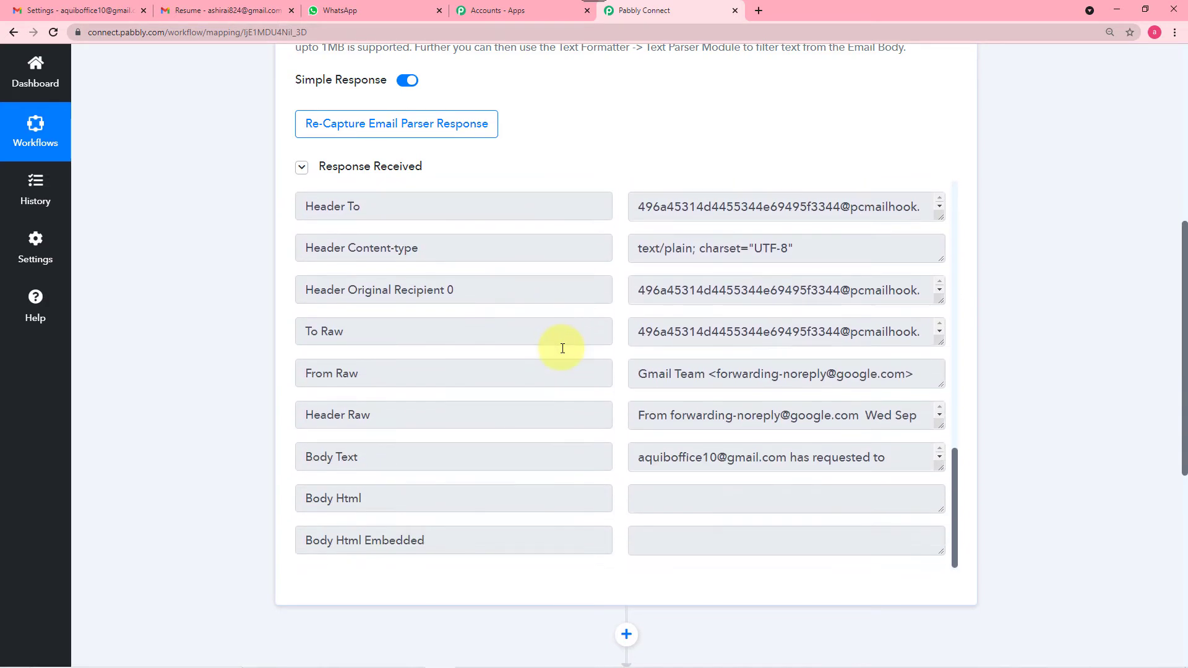
pyautogui.scroll(-1, 536, 380)
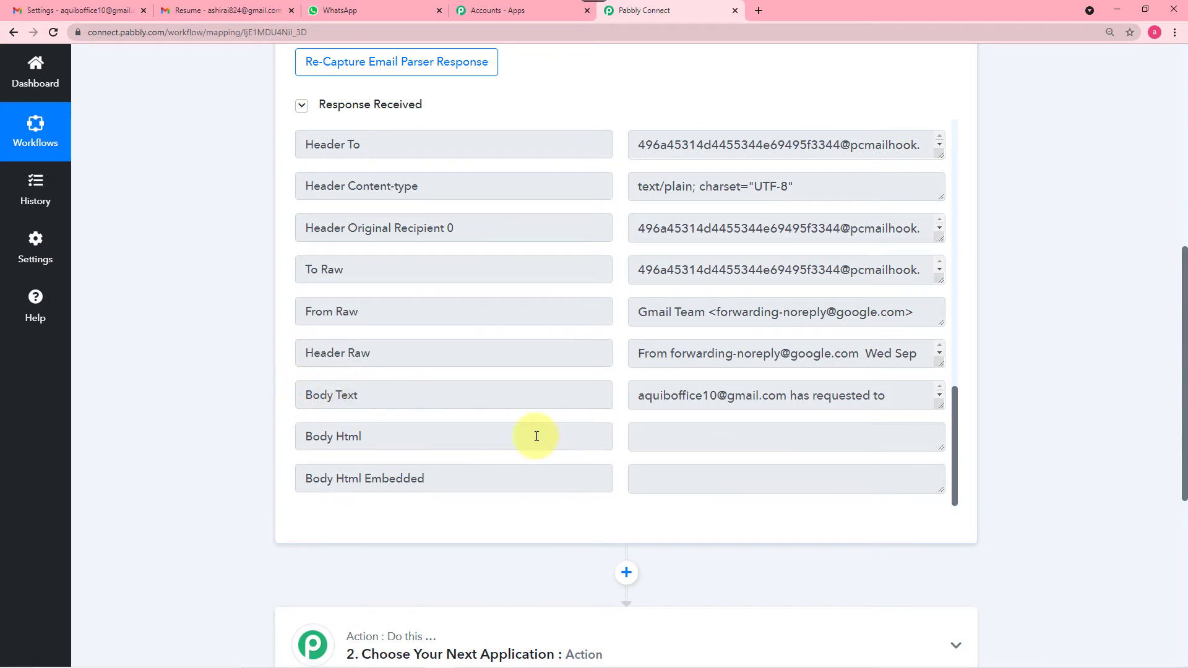
pyautogui.moveTo(941, 403); pyautogui.dragTo(933, 517)
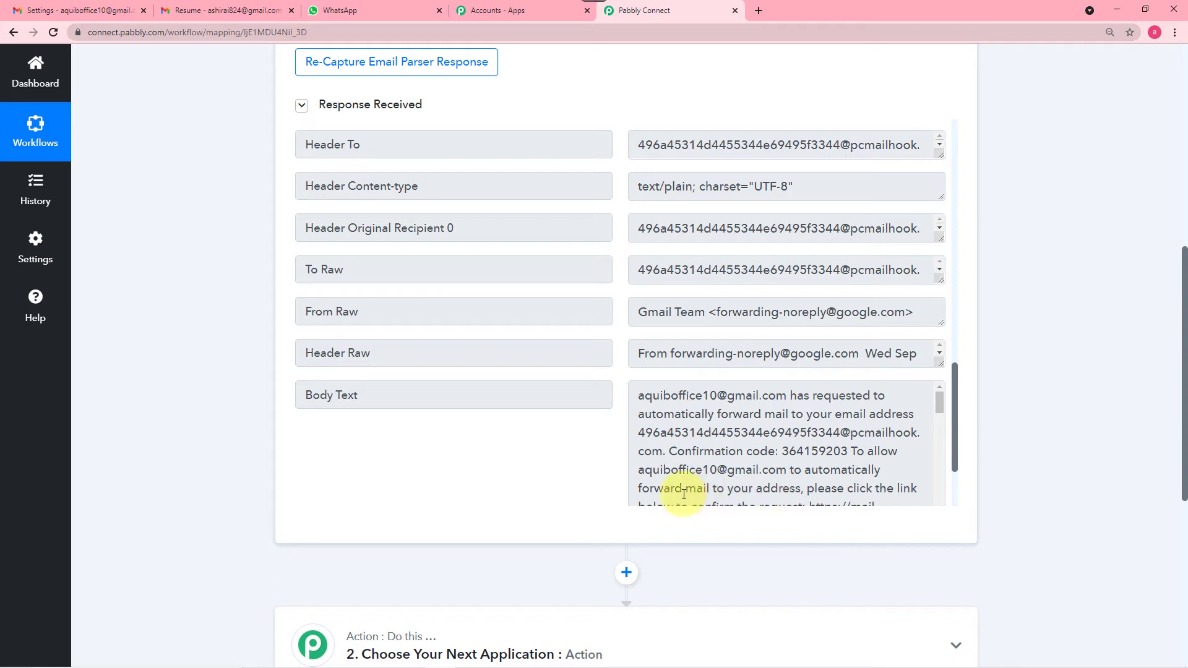
# Step: Copy the Gmail forwarding confirmation code from the Body Text value of the captured response
pyautogui.scroll(-1, 684, 495)
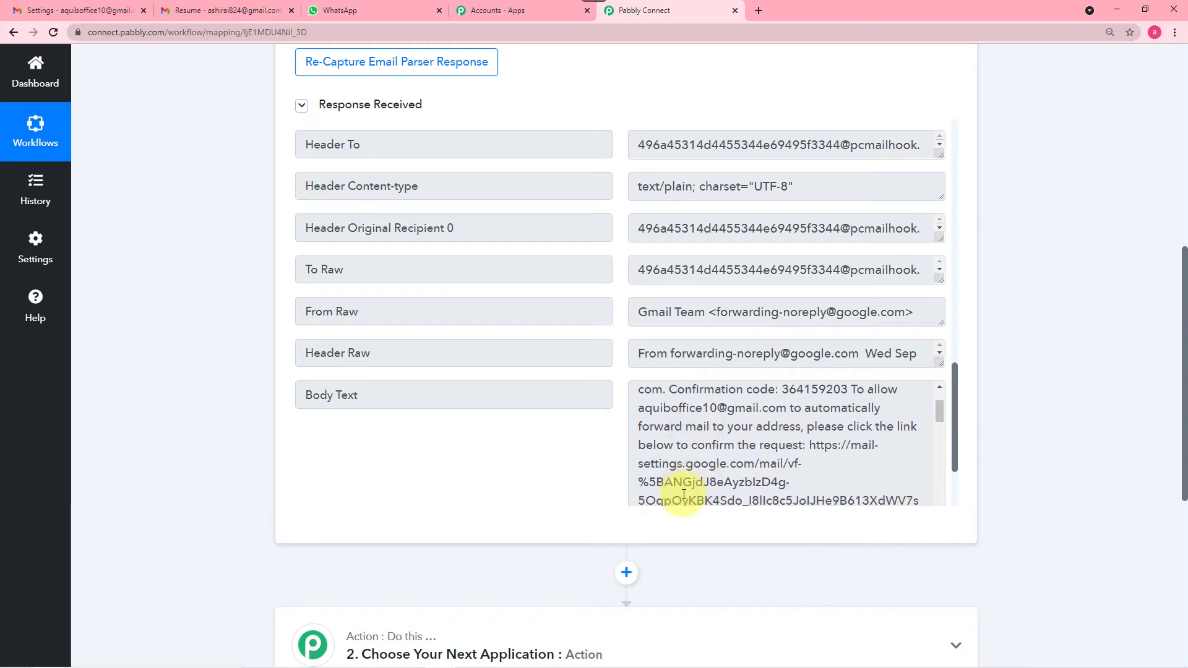
pyautogui.scroll(1, 812, 454)
pyautogui.moveTo(781, 452); pyautogui.dragTo(840, 452)
pyautogui.rightClick(836, 452)
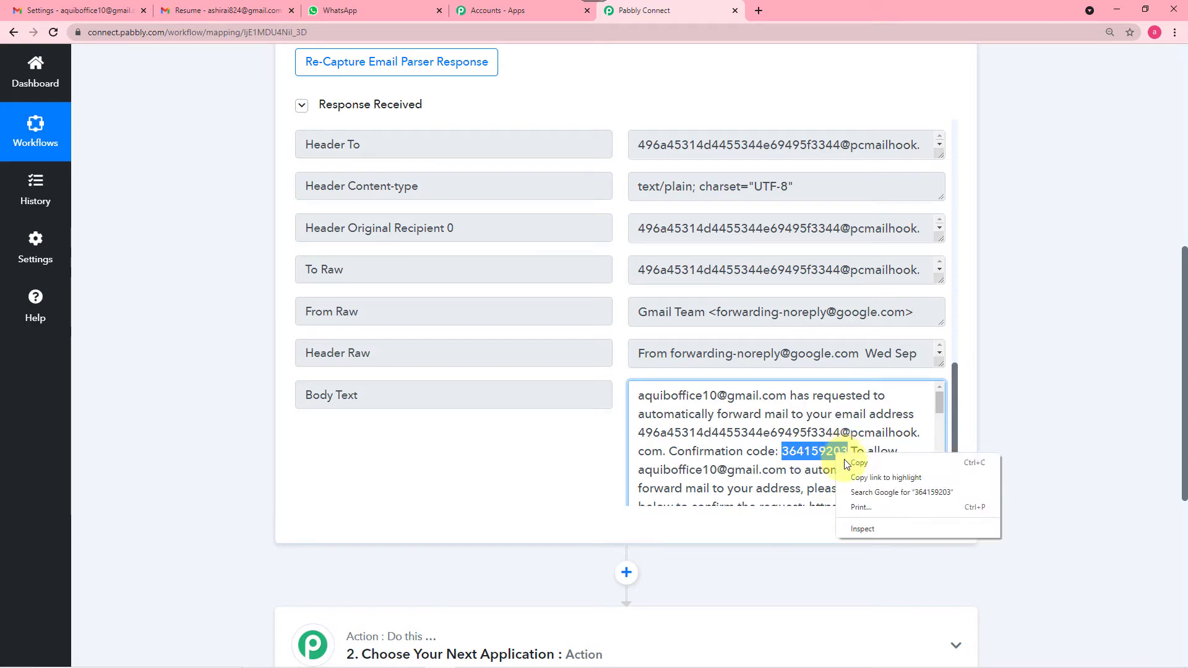
pyautogui.click(857, 461)
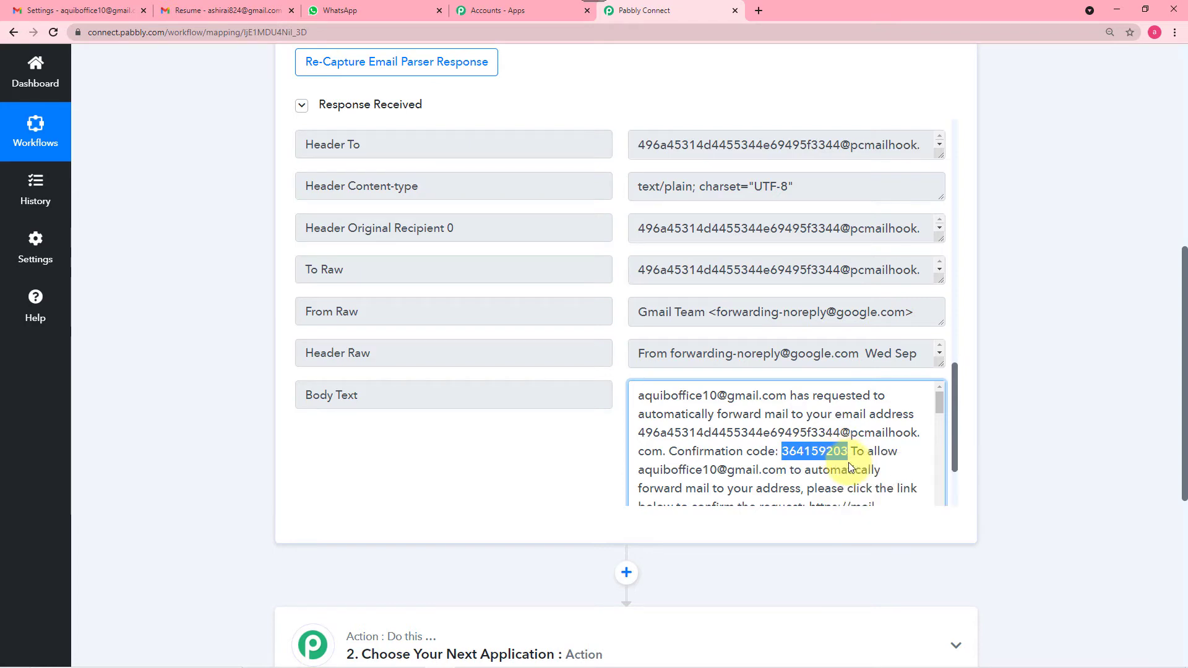
# Step: Switch to the Gmail forwarding settings, try the copied confirmation code in the verification field, and clear the field completely
pyautogui.click(93, 16)
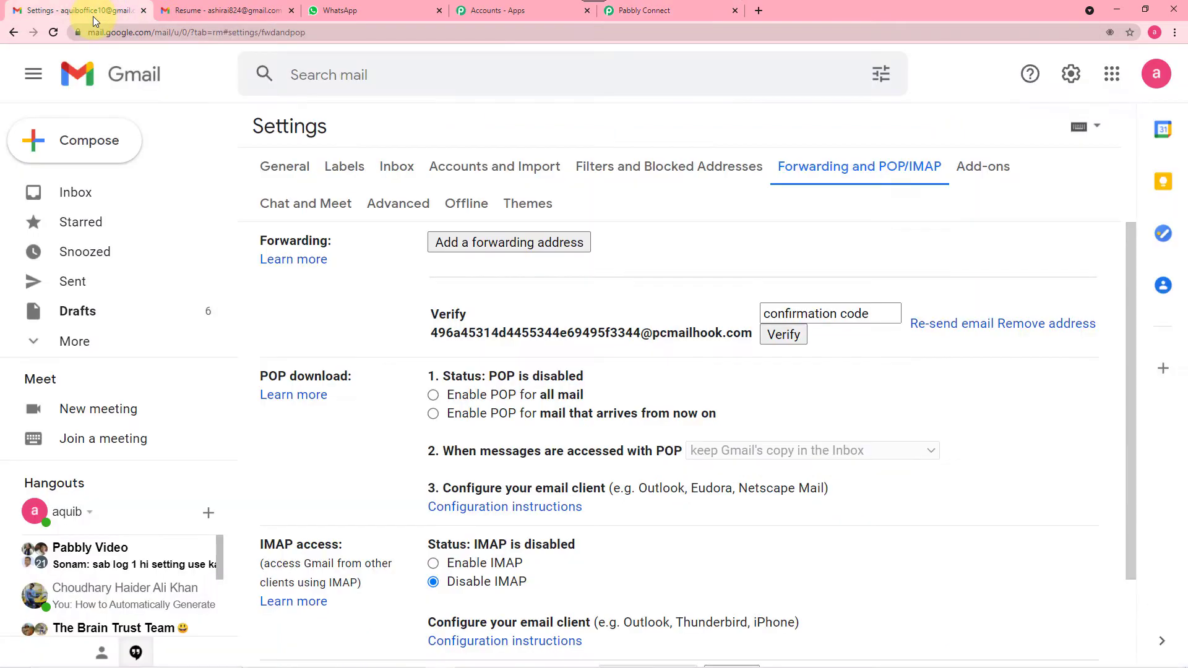
pyautogui.click(778, 314)
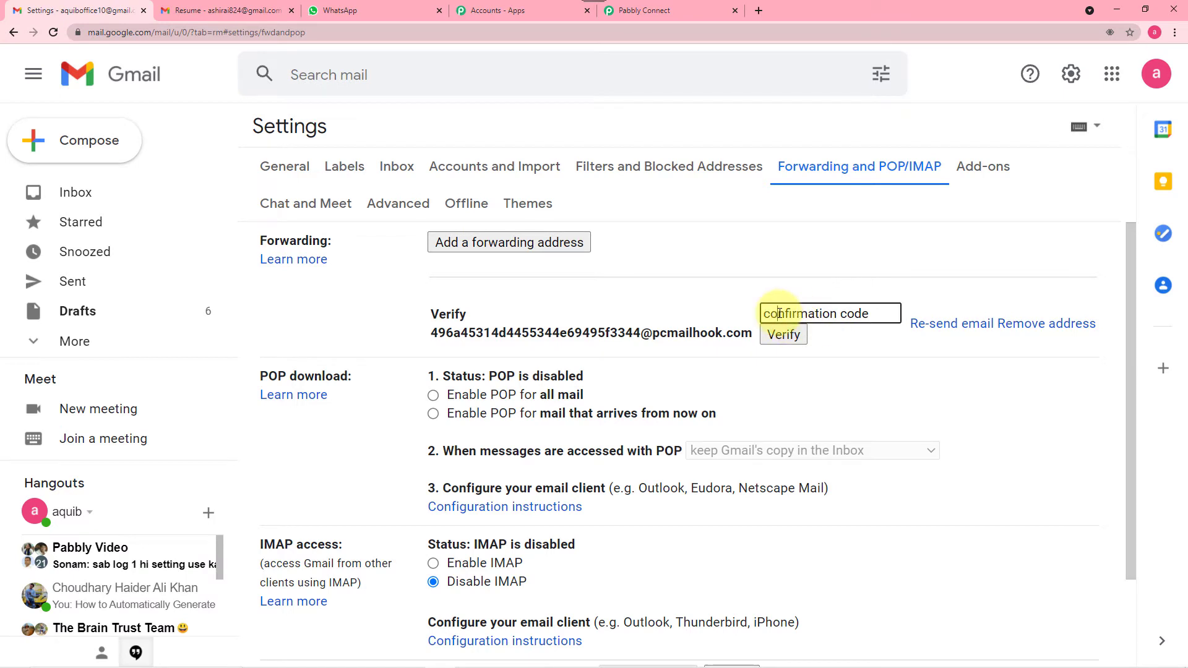
pyautogui.rightClick(778, 313)
pyautogui.click(805, 411)
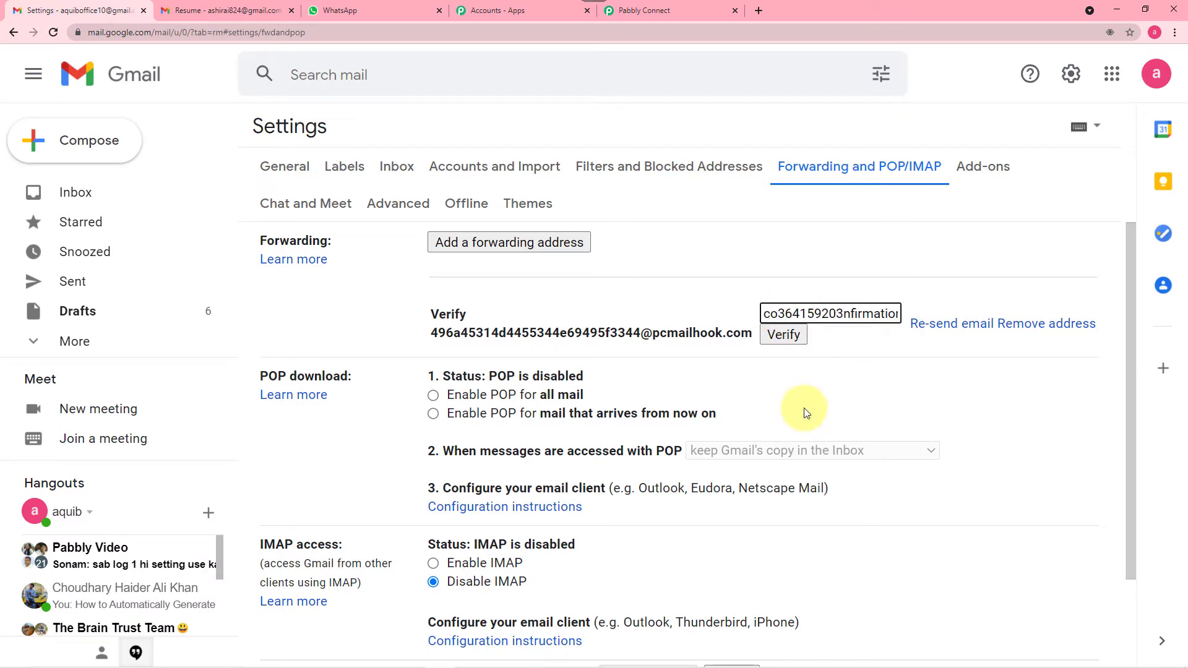
pyautogui.hotkey('ctrl', 'a')
pyautogui.press('BackSpace')
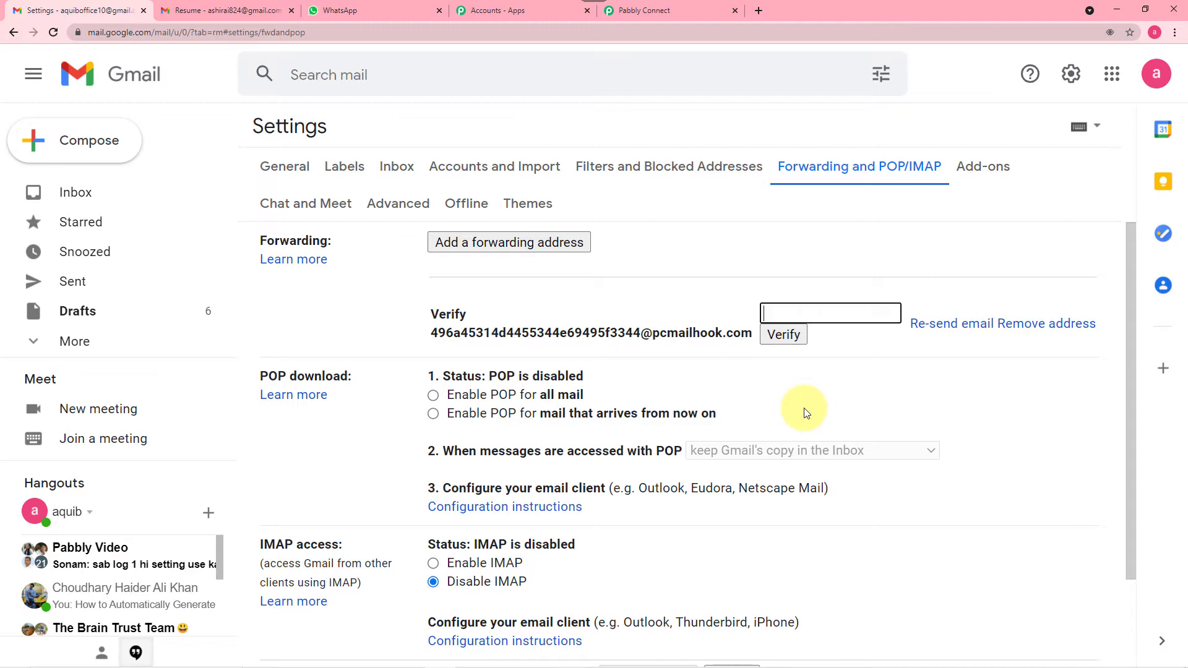
# Step: Copy the confirmation code again from the Pabbly Connect response and use it to verify the forwarding address in Gmail
pyautogui.moveTo(622, 10)
pyautogui.click(703, 7)
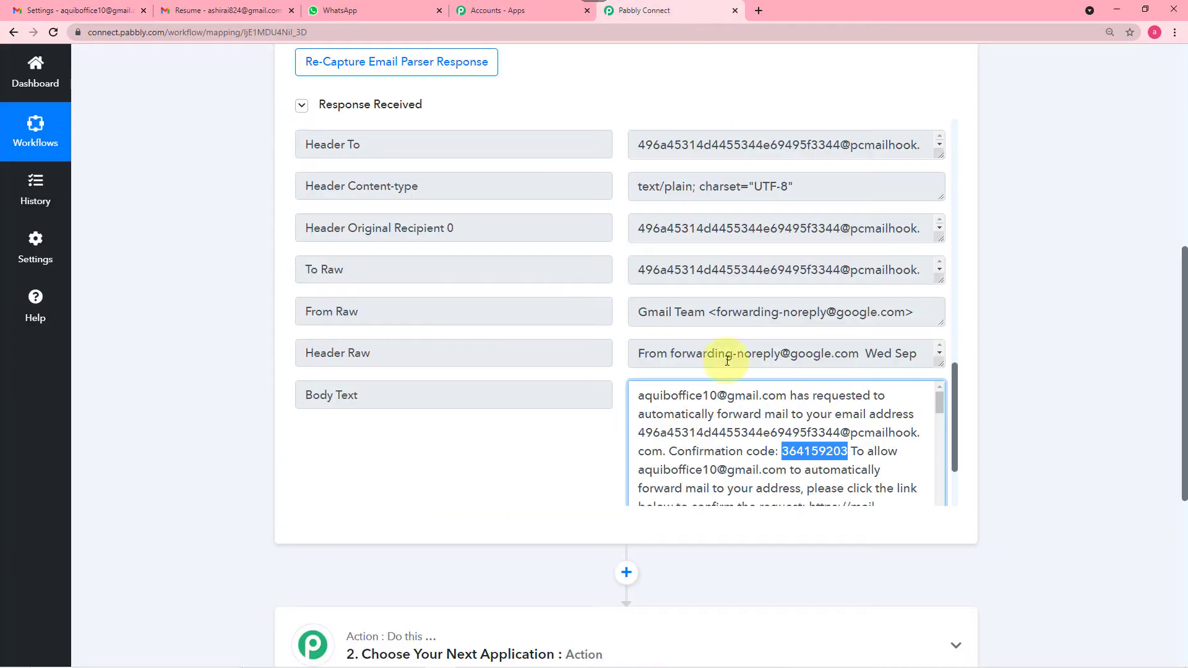
pyautogui.rightClick(802, 456)
pyautogui.click(823, 467)
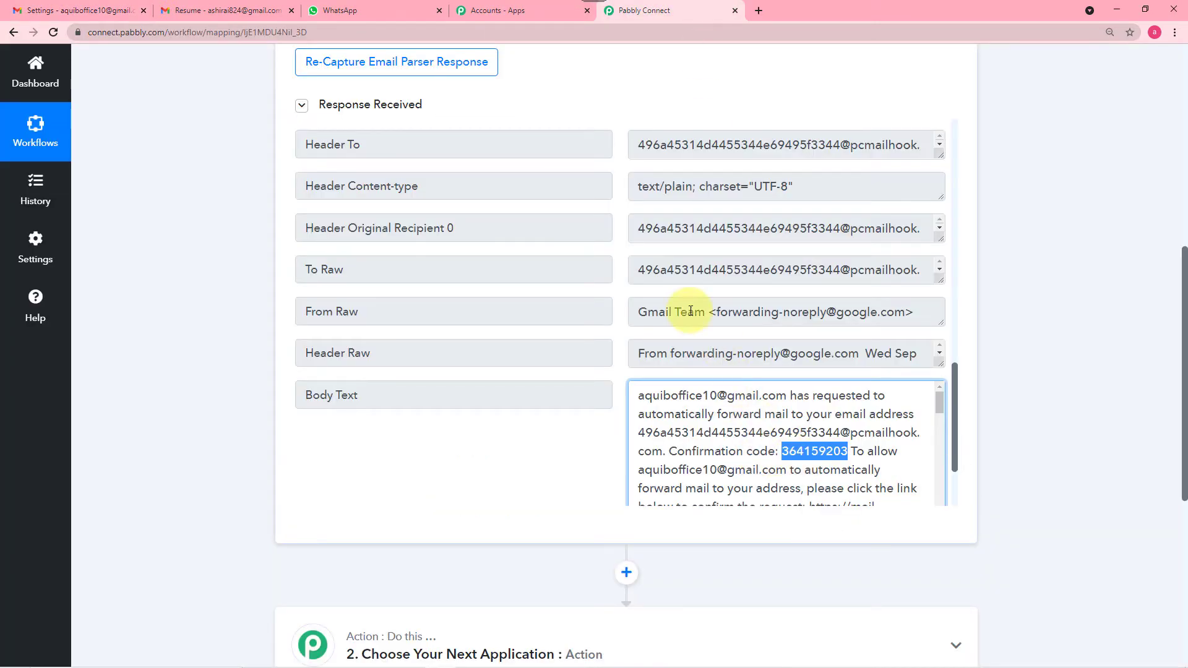
pyautogui.click(116, 12)
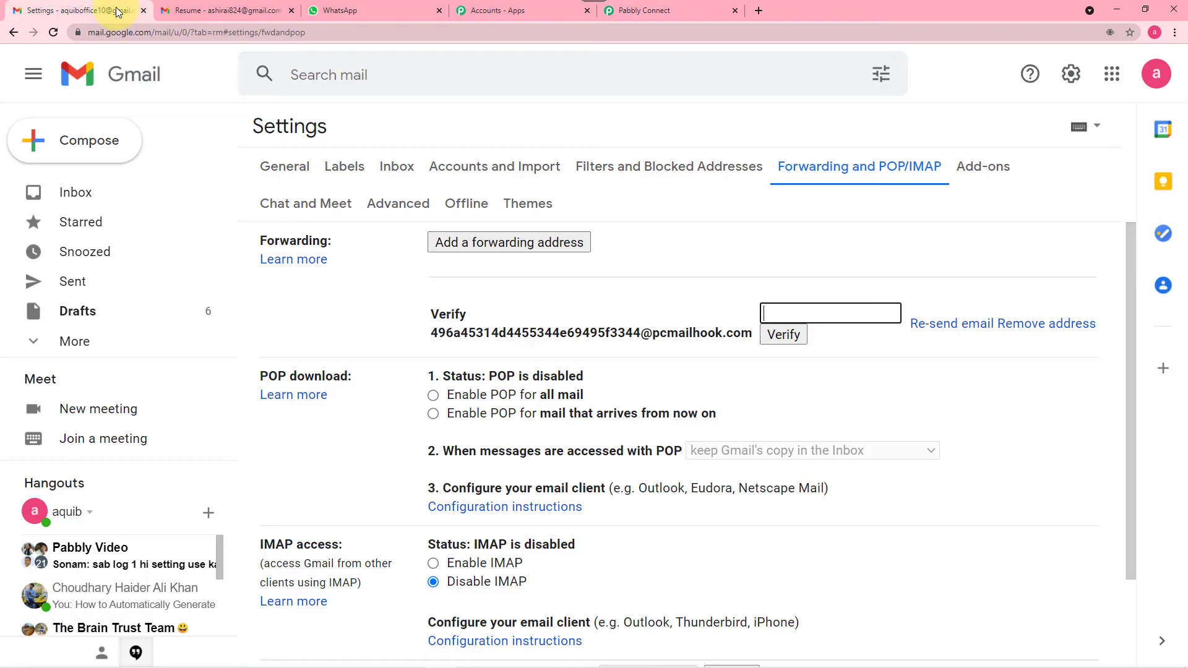
pyautogui.click(784, 334)
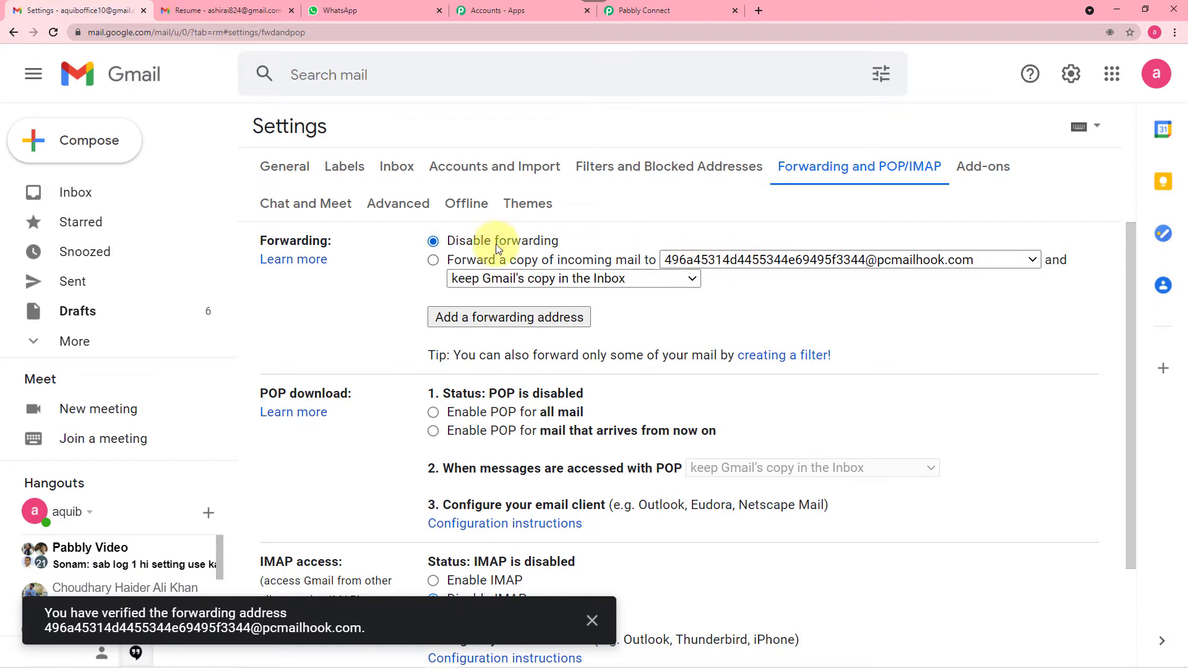
# Step: Enable forwarding a copy of incoming mail to the parser address, keep Gmail's copy in the Inbox, and save the changes
pyautogui.click(433, 260)
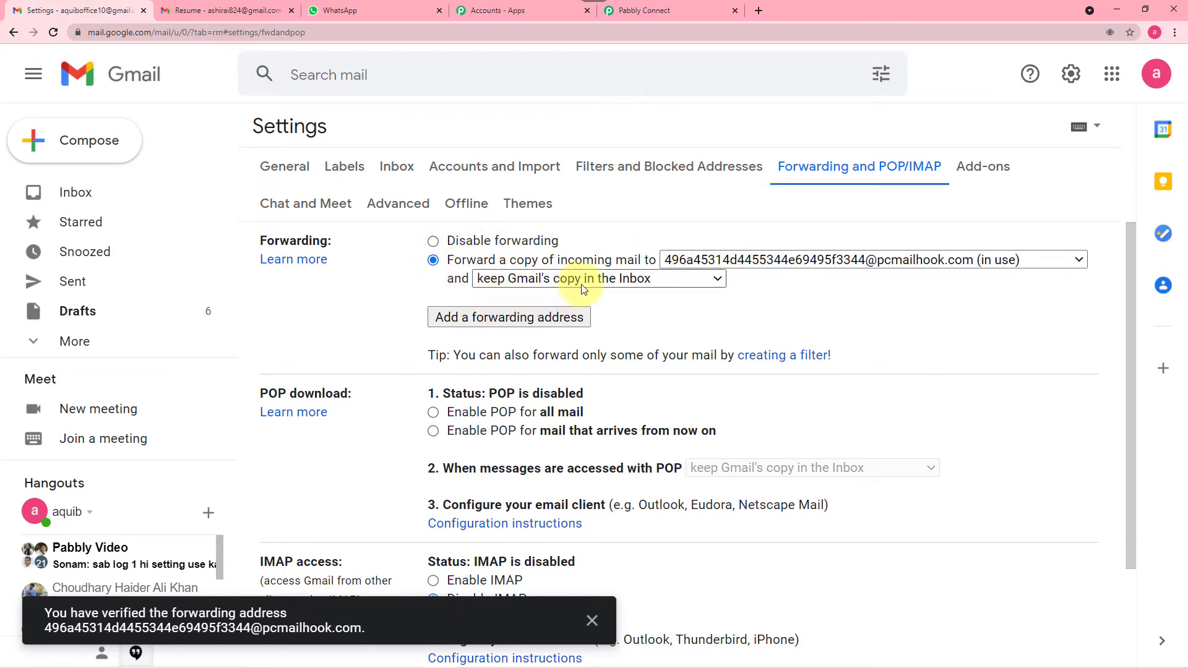
pyautogui.click(514, 278)
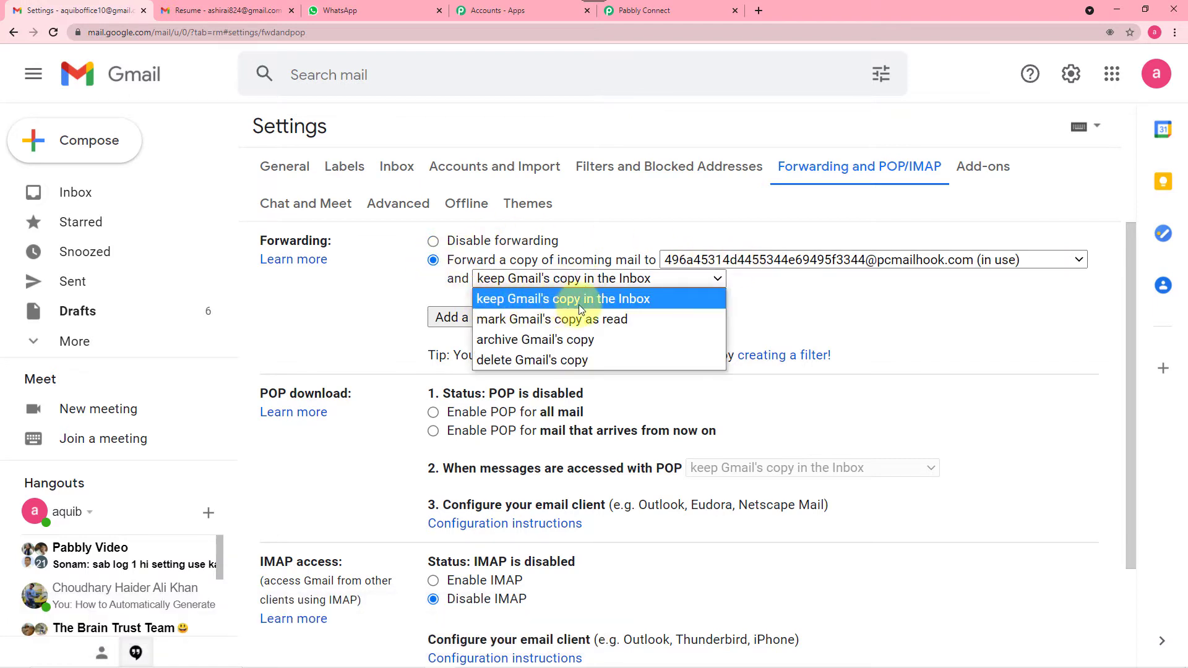
pyautogui.click(607, 301)
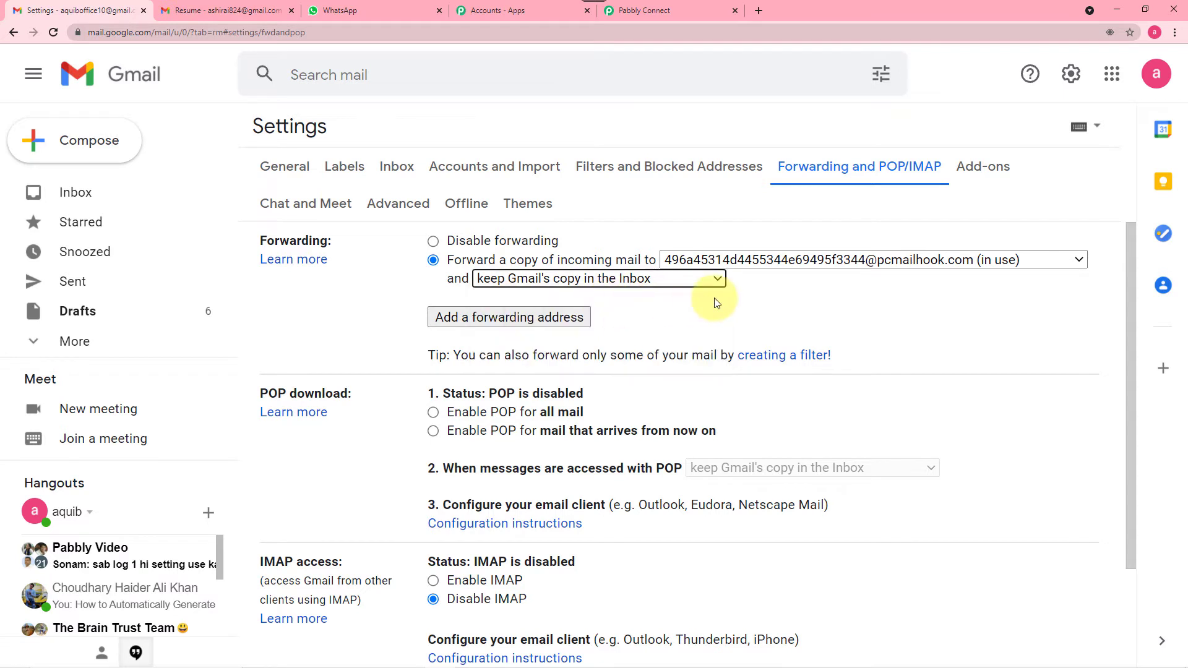
pyautogui.scroll(-2, 740, 339)
pyautogui.scroll(-2, 740, 339)
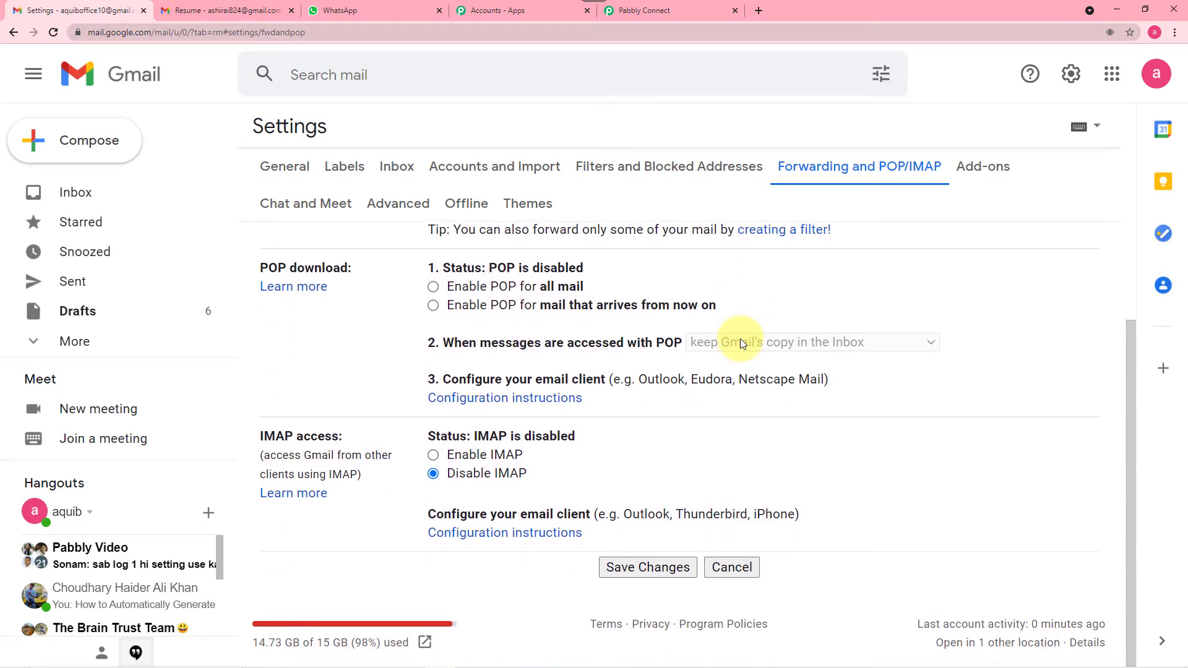
pyautogui.click(623, 570)
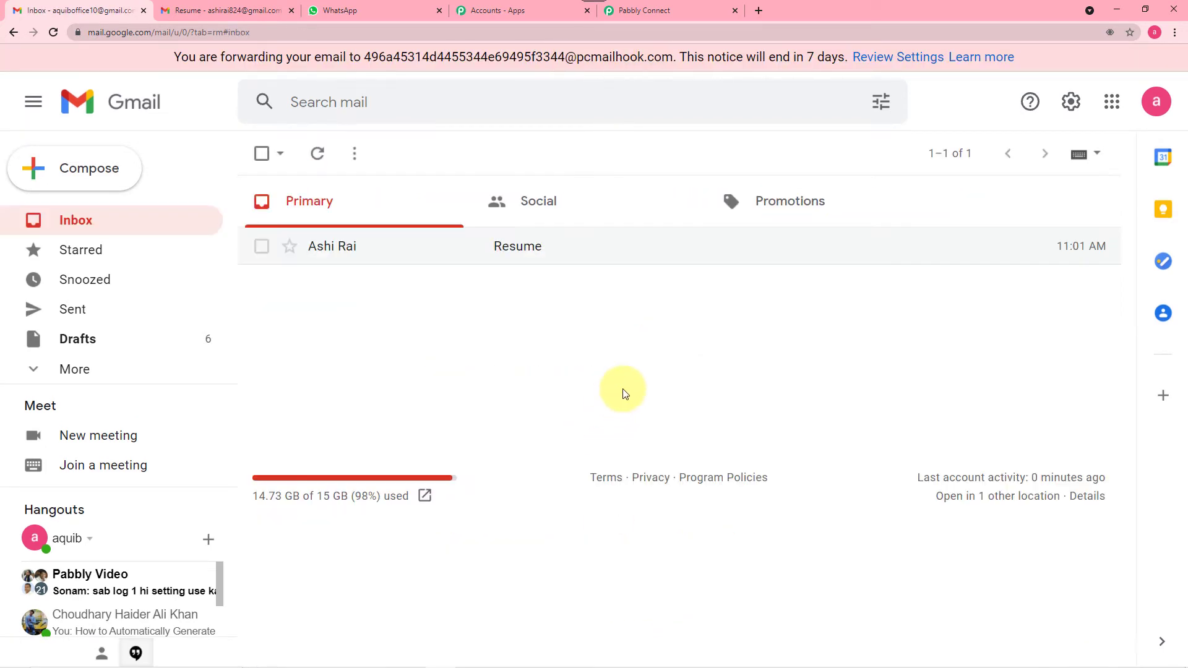
# Step: Switch to Pabbly Connect and review the Email Parser trigger's address and captured response alongside the Gmail inbox and the integration outline
pyautogui.click(676, 11)
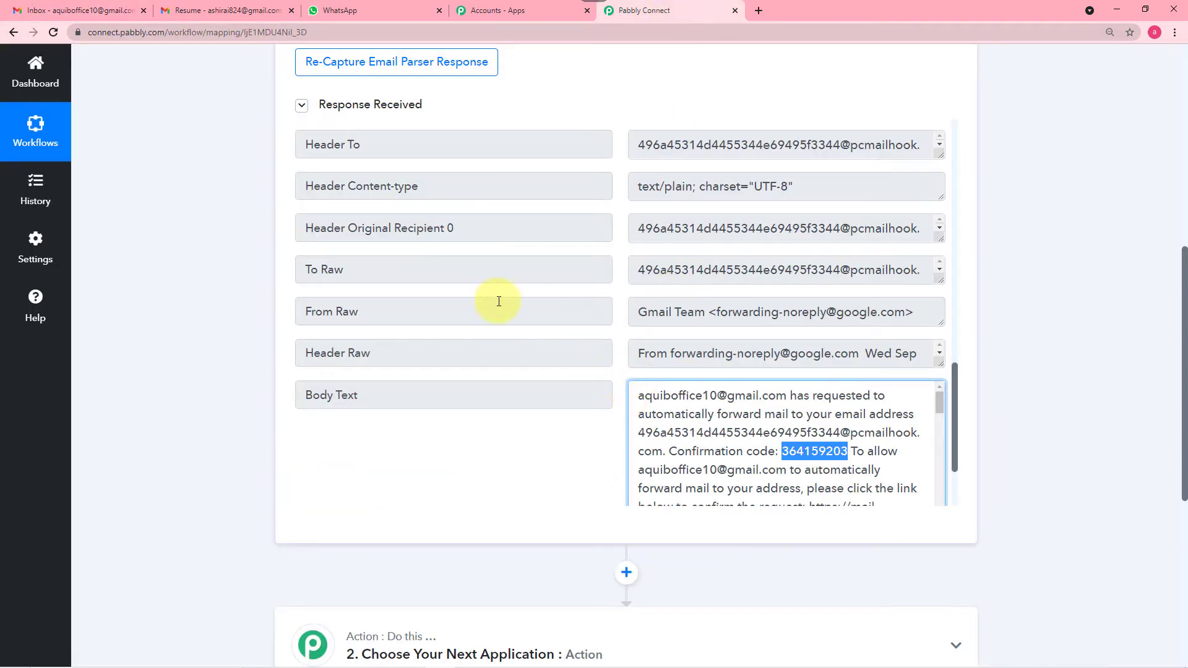
pyautogui.scroll(5, 490, 297)
pyautogui.scroll(3, 235, 266)
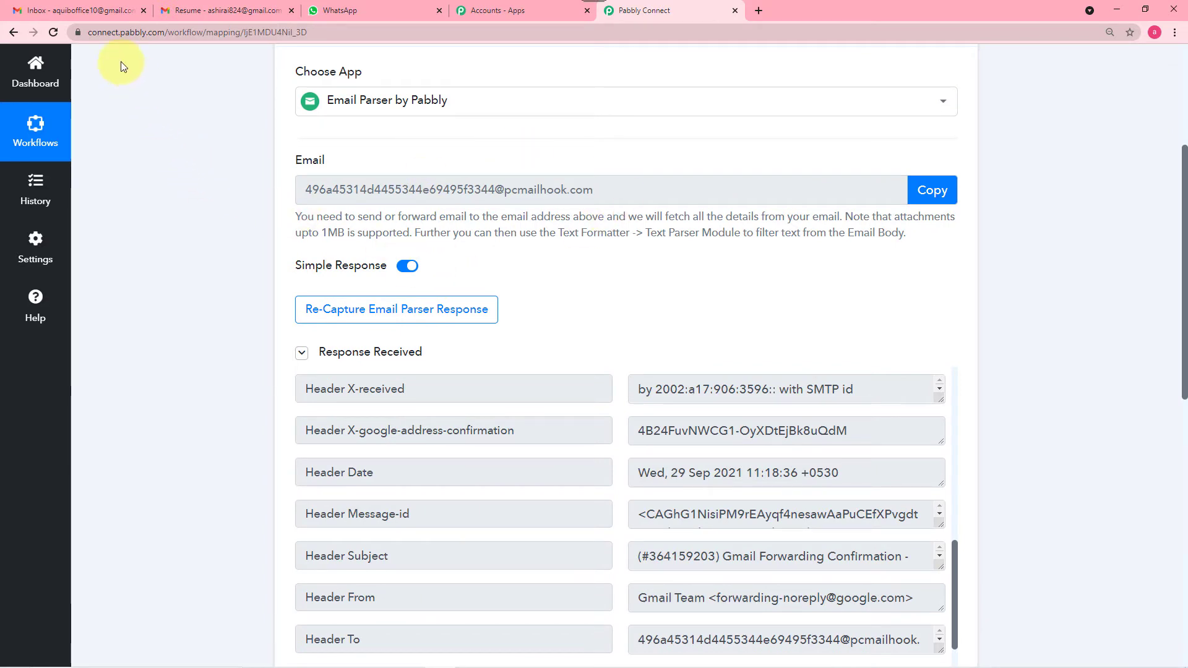
pyautogui.click(98, 11)
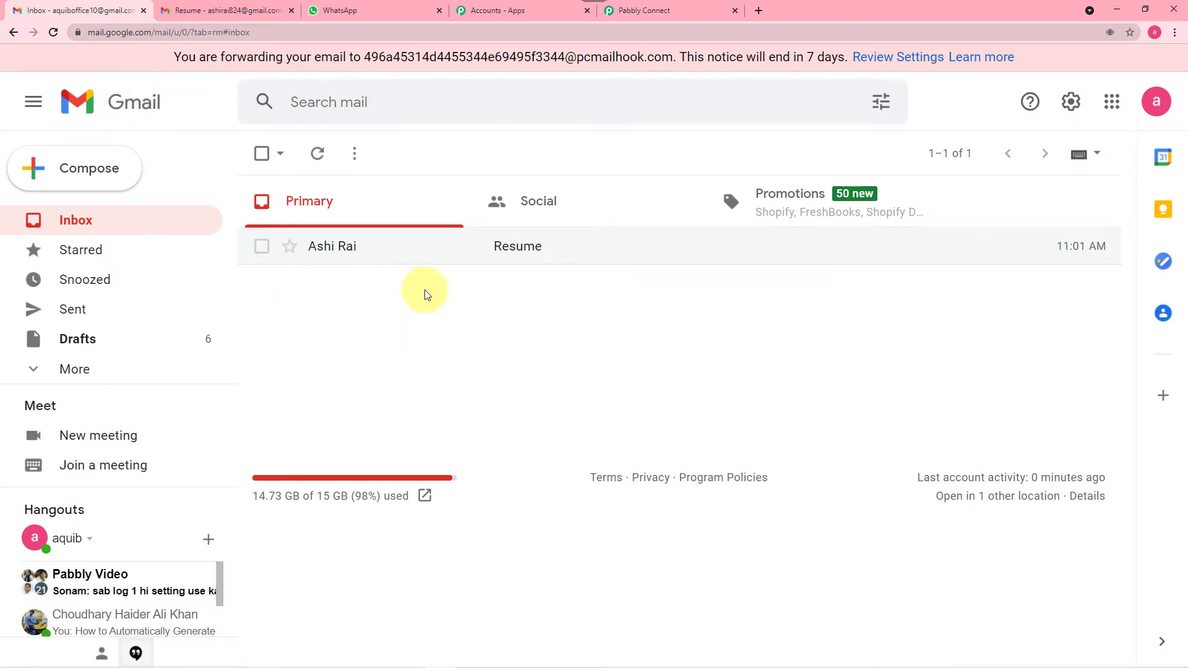
pyautogui.click(652, 15)
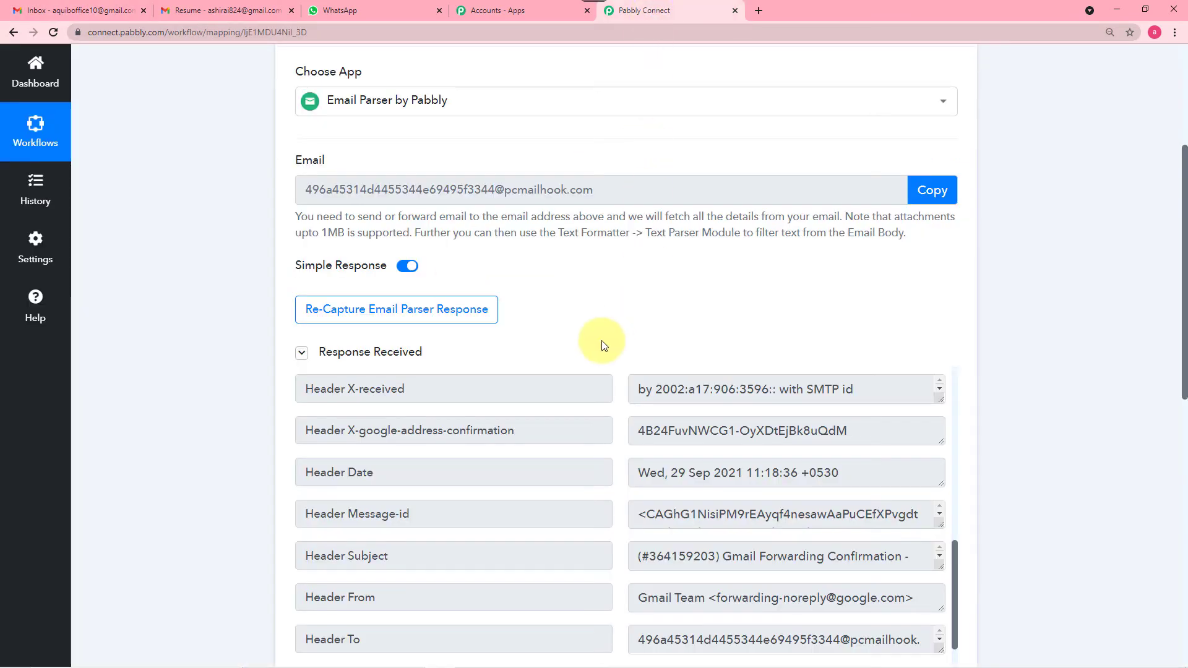
pyautogui.scroll(-2, 235, 311)
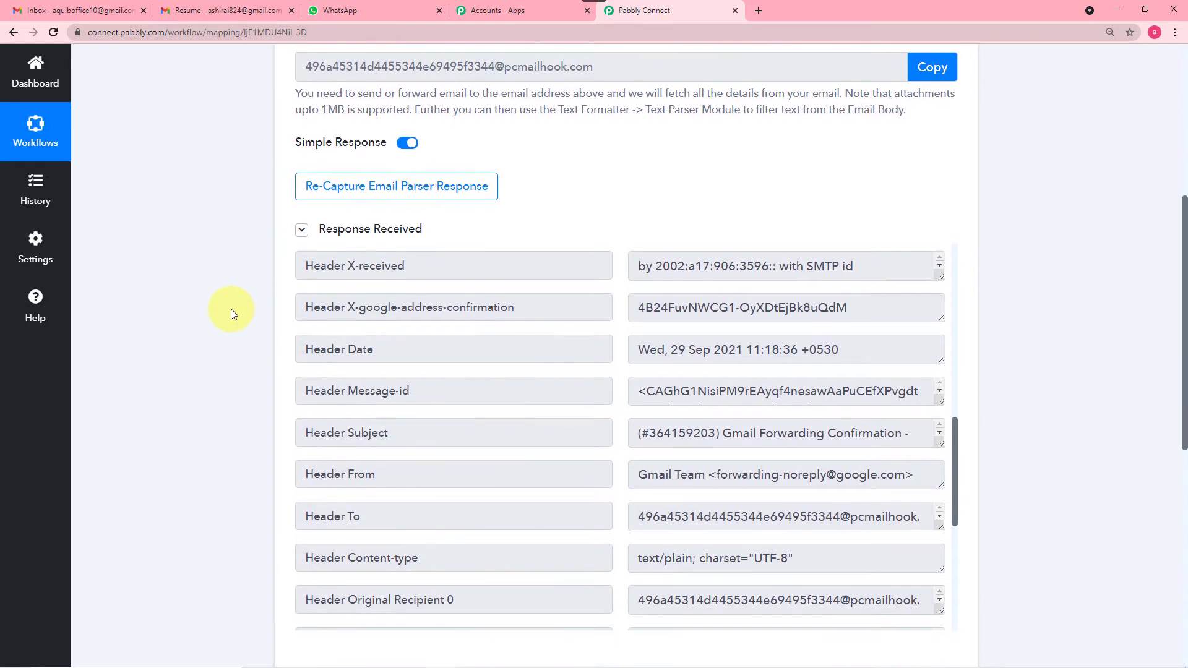
pyautogui.scroll(-1, 232, 309)
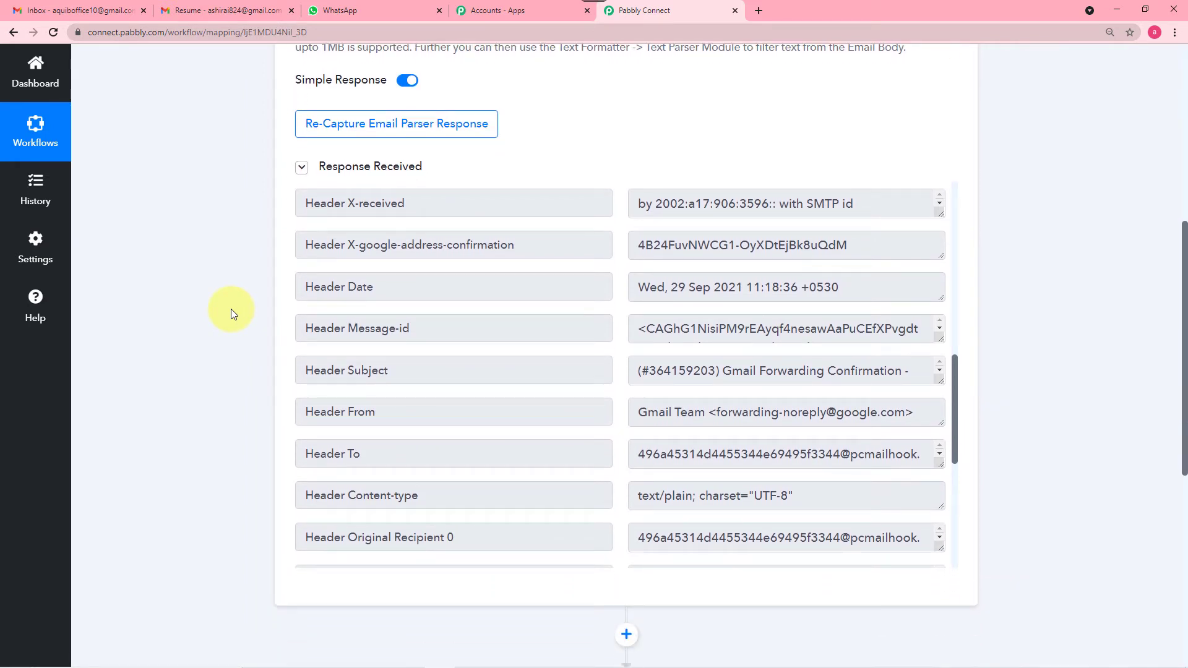
pyautogui.hotkey('alt', 'Tab')
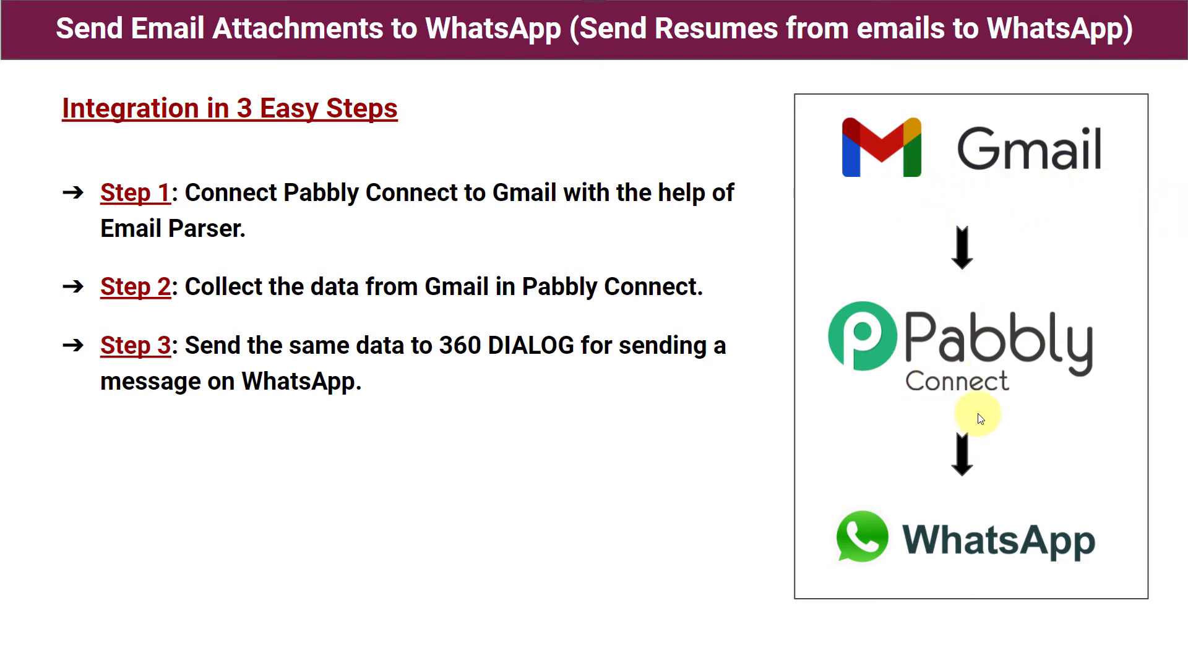
pyautogui.hotkey('alt', 'Tab')
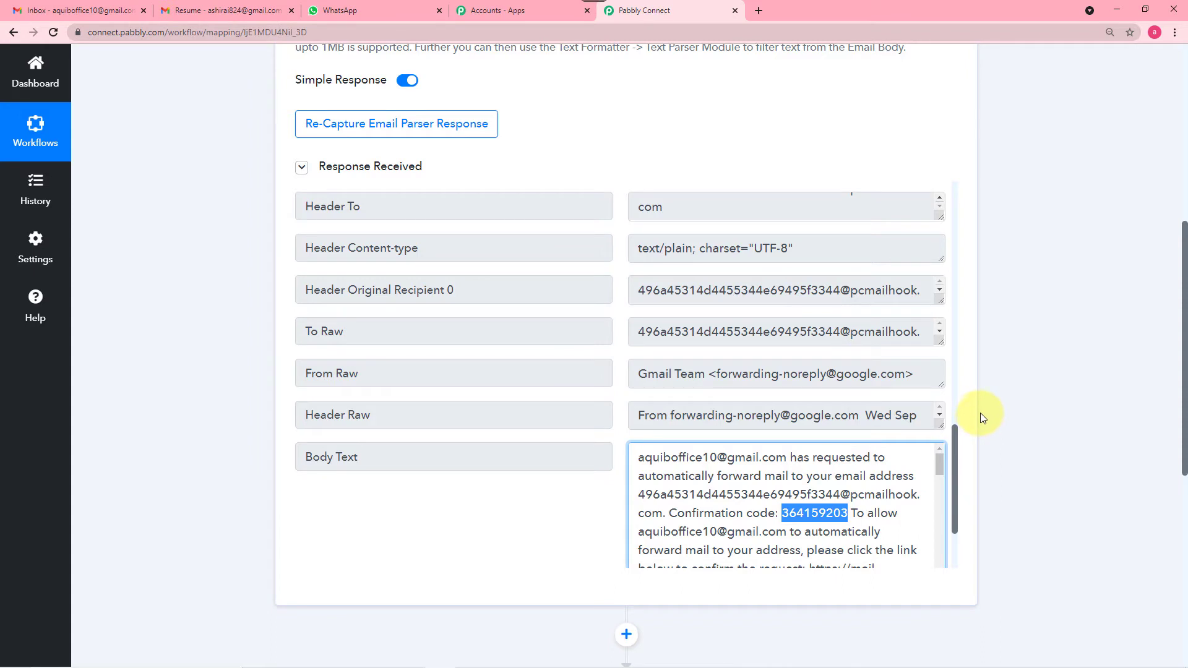
# Step: Start re-capturing the Email Parser response so the trigger waits for a new email
pyautogui.scroll(2, 1038, 359)
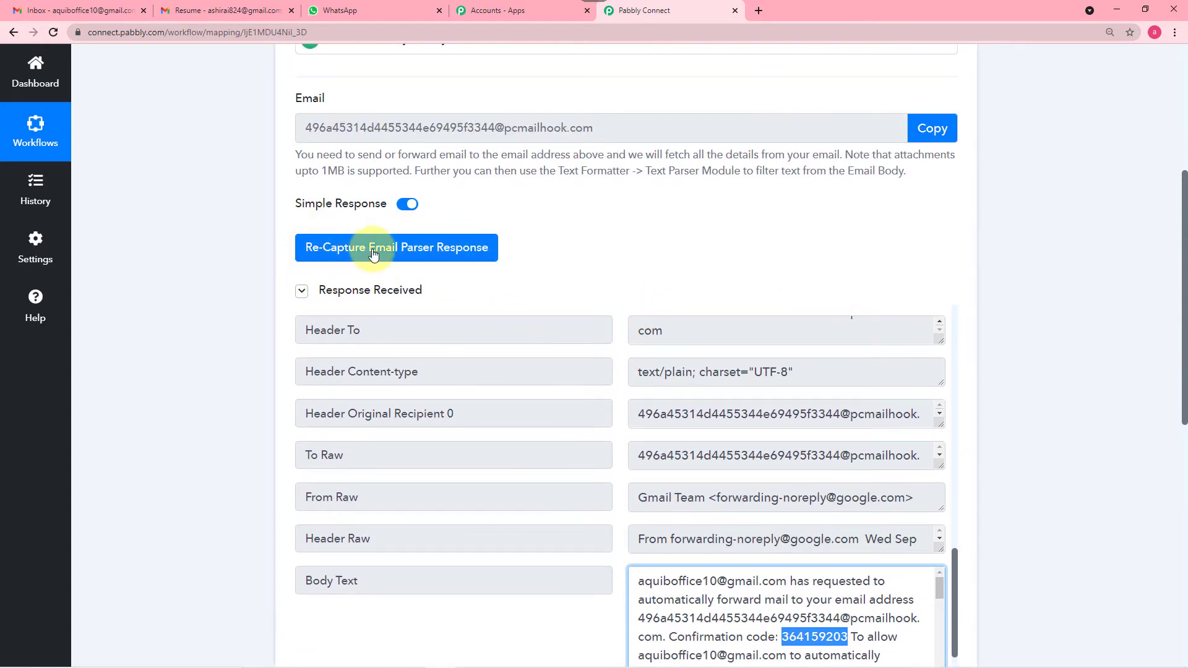
pyautogui.click(409, 255)
pyautogui.click(539, 461)
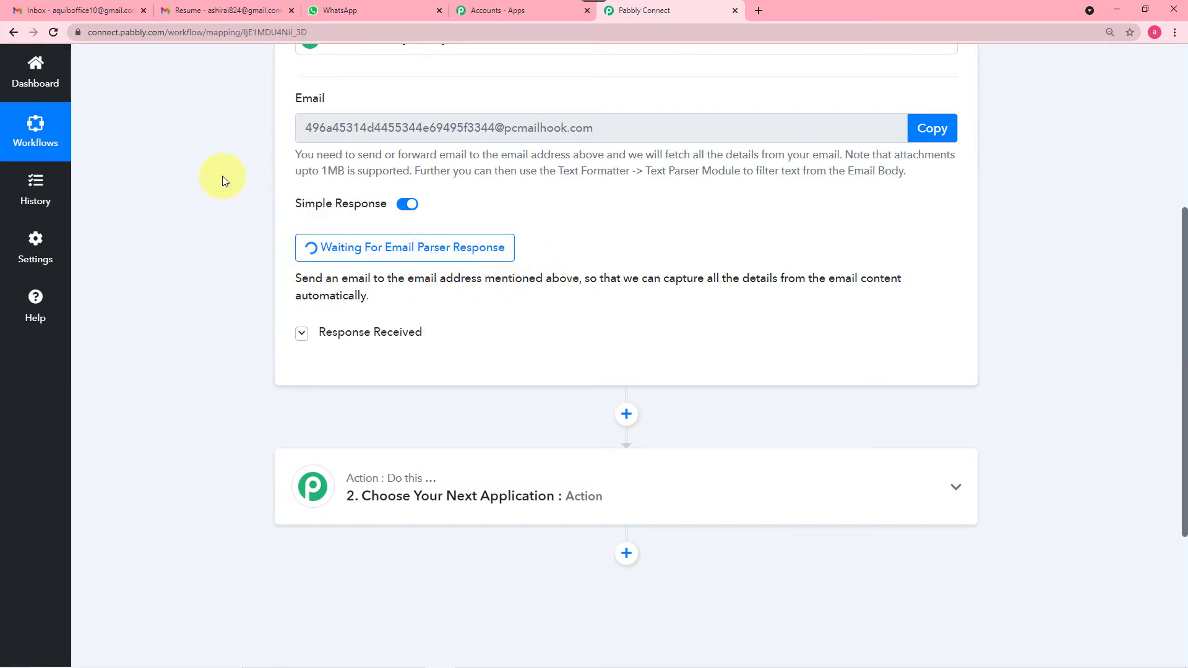
# Step: Switch to the sender's Gmail account and compose a new email to the resume-receiving account with the subject "Resume"
pyautogui.click(105, 13)
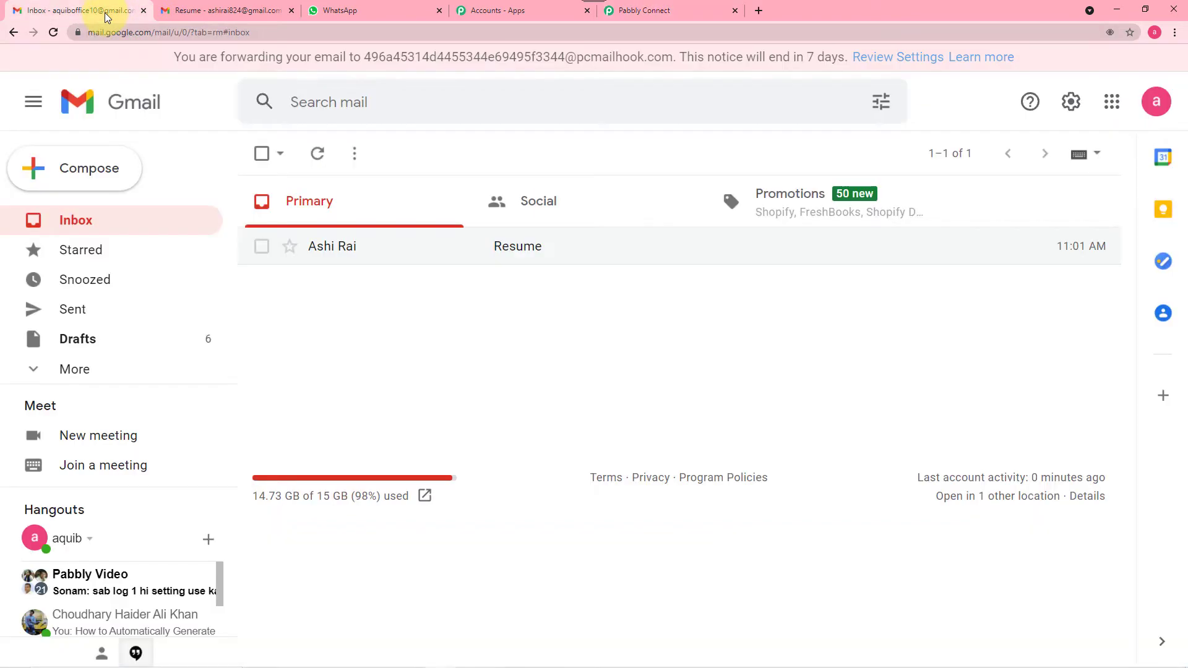
pyautogui.click(246, 13)
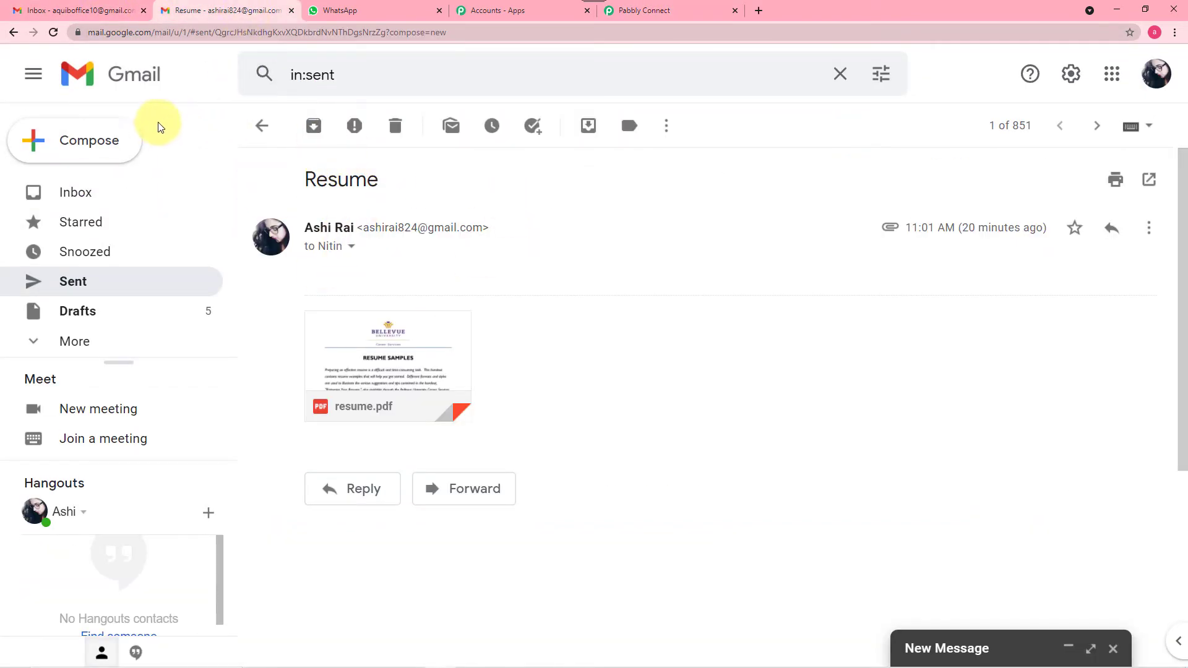
pyautogui.click(81, 141)
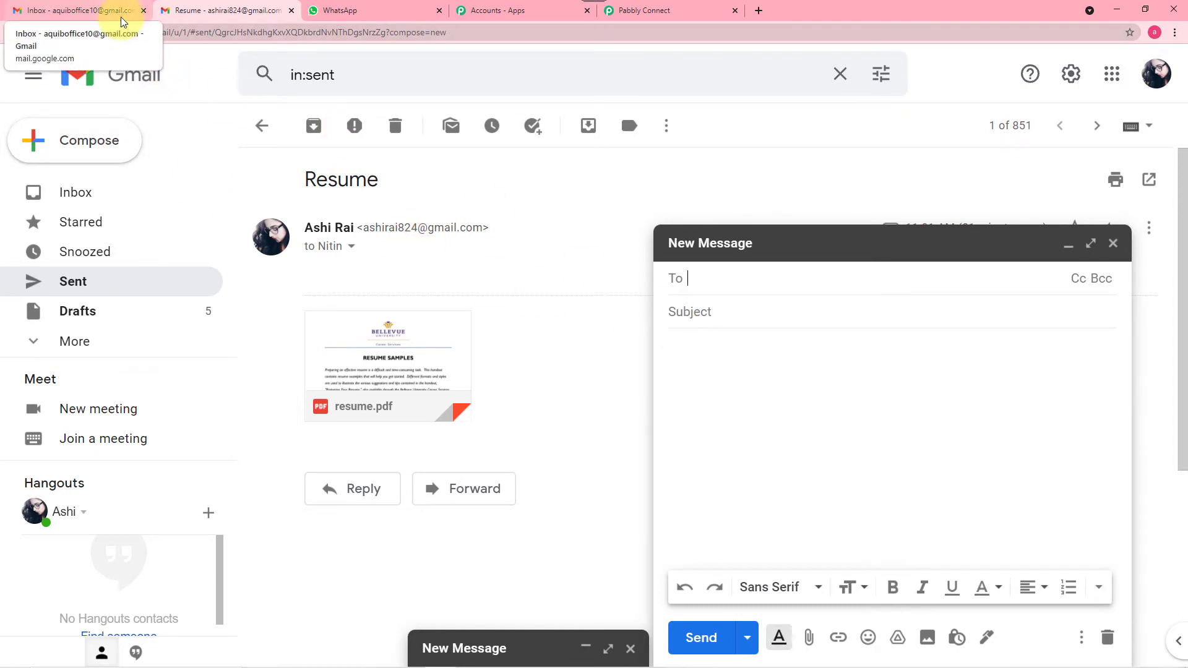
pyautogui.write('a')
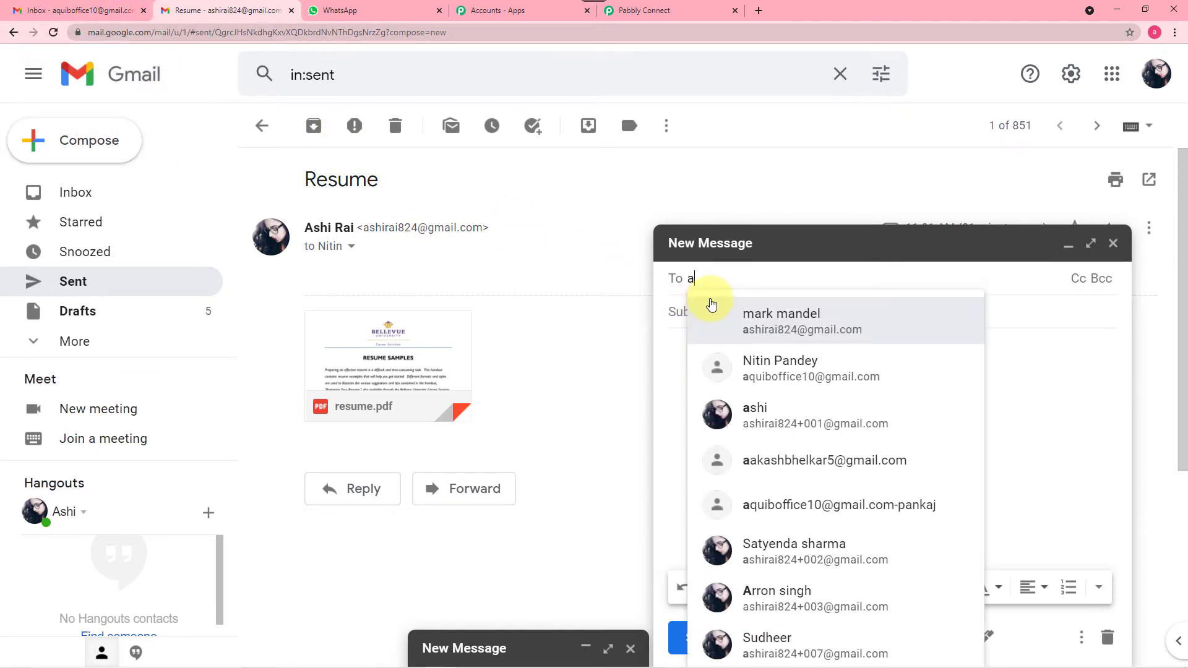
pyautogui.click(761, 394)
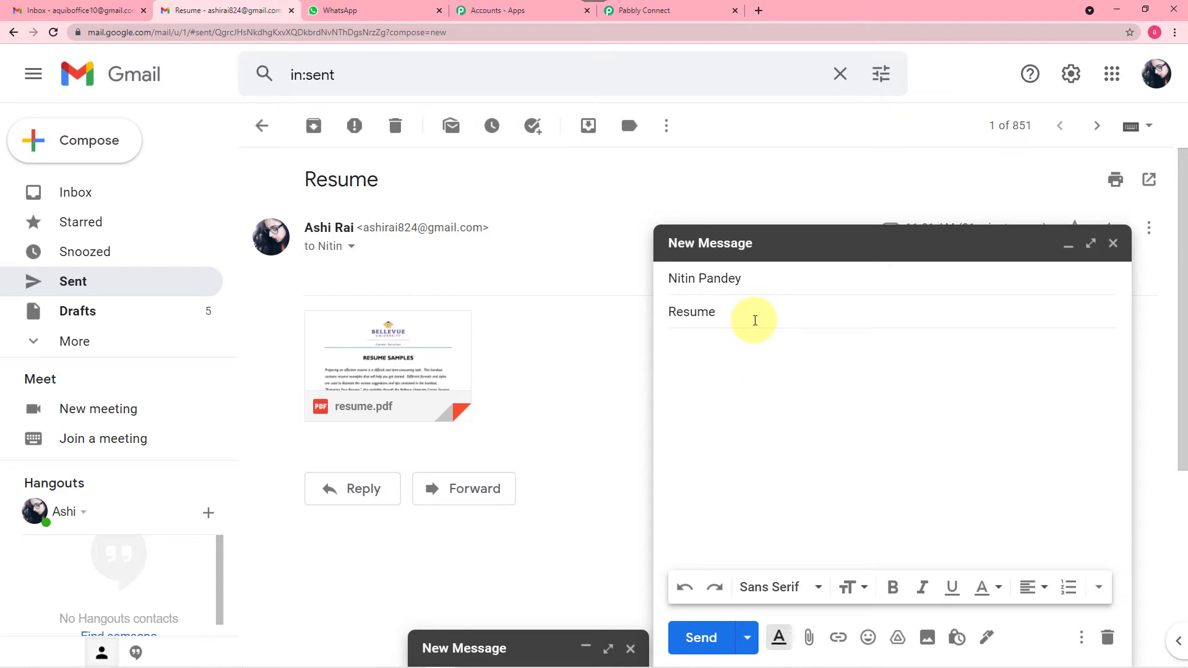
# Step: Attach the resume PDF from the Downloads folder to the new email and send it
pyautogui.click(809, 638)
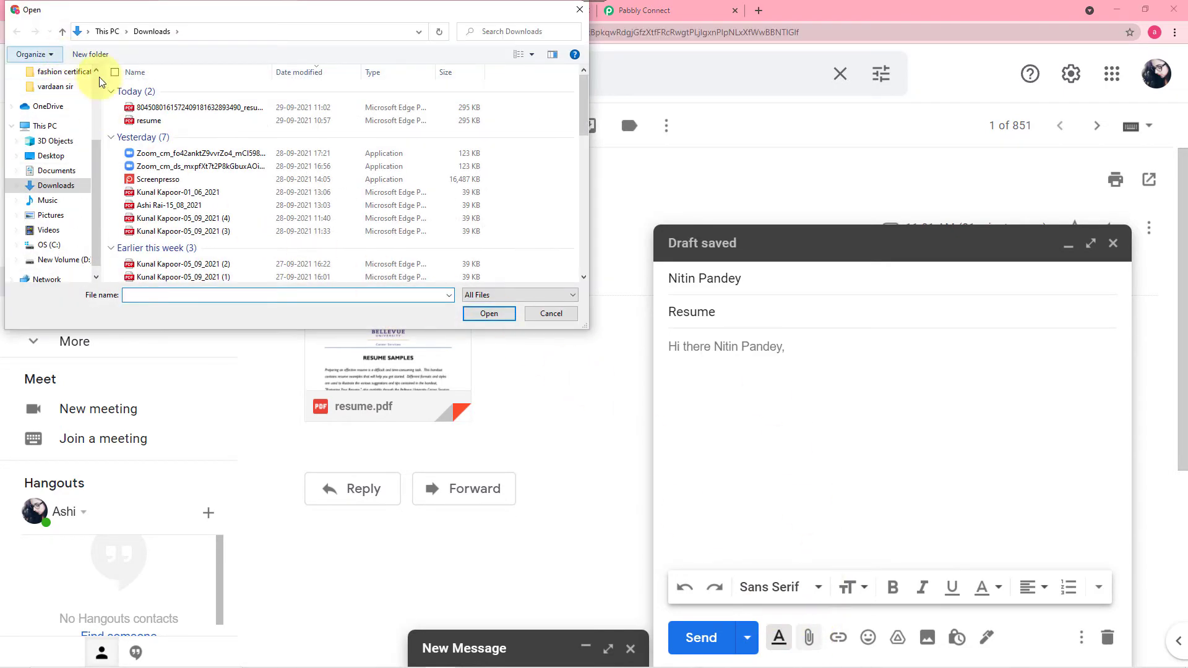
pyautogui.click(146, 120)
pyautogui.click(489, 313)
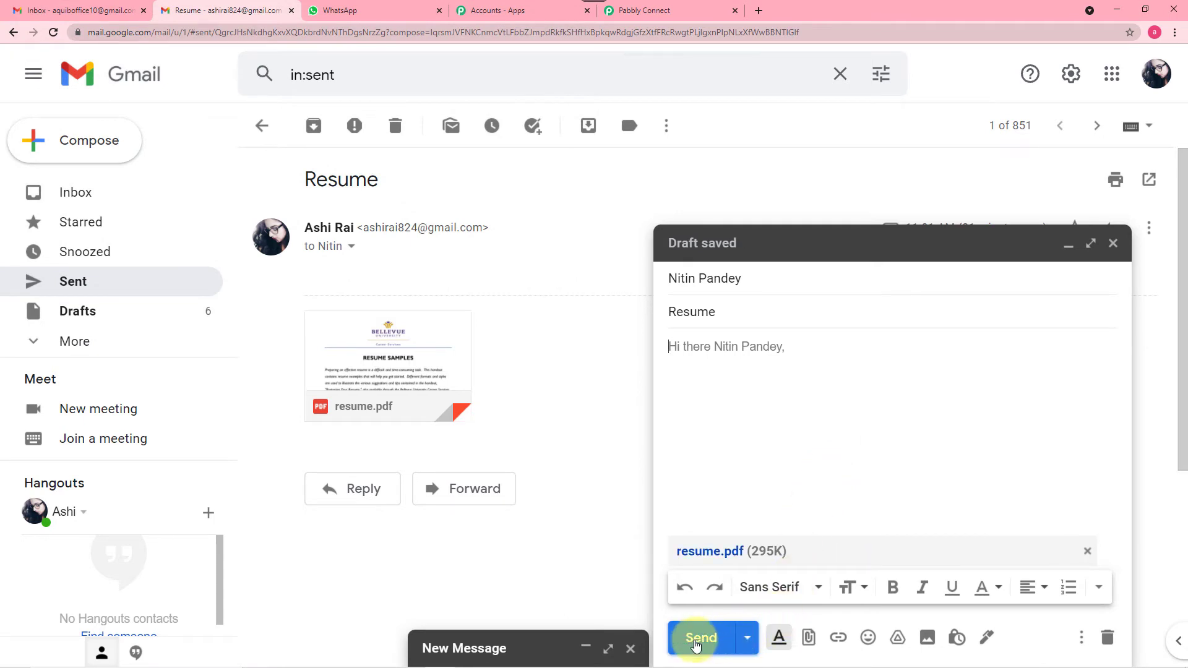
pyautogui.click(697, 641)
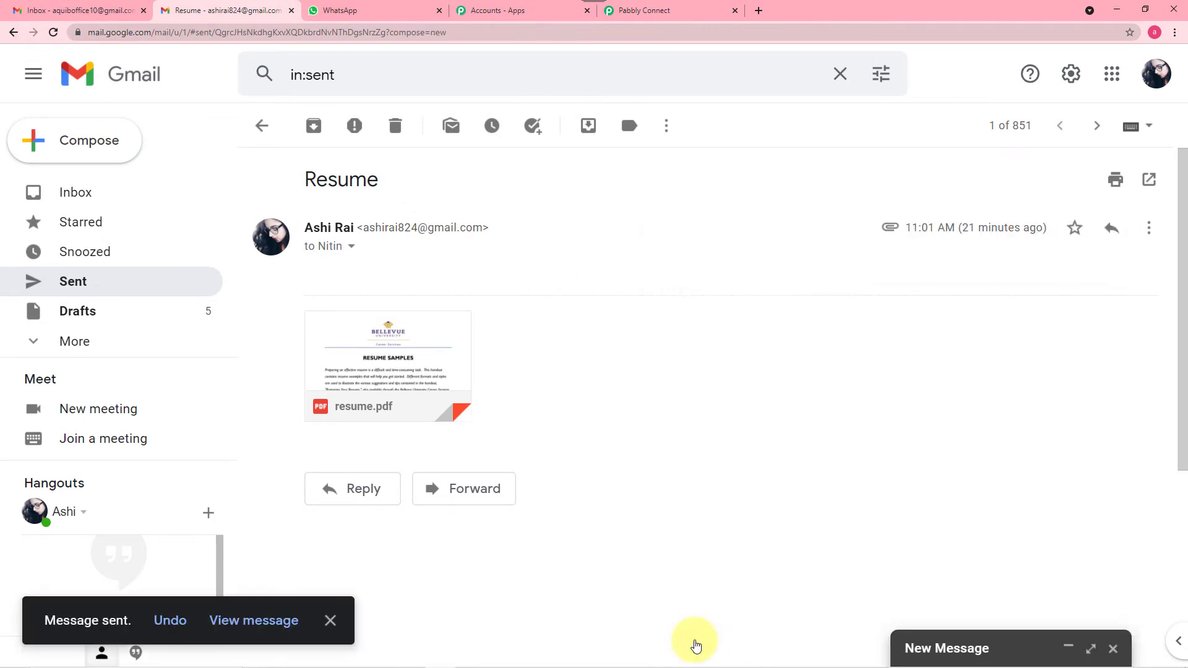
# Step: Switch to the resume-receiving Gmail account and refresh its inbox to check for the new resume email
pyautogui.click(87, 11)
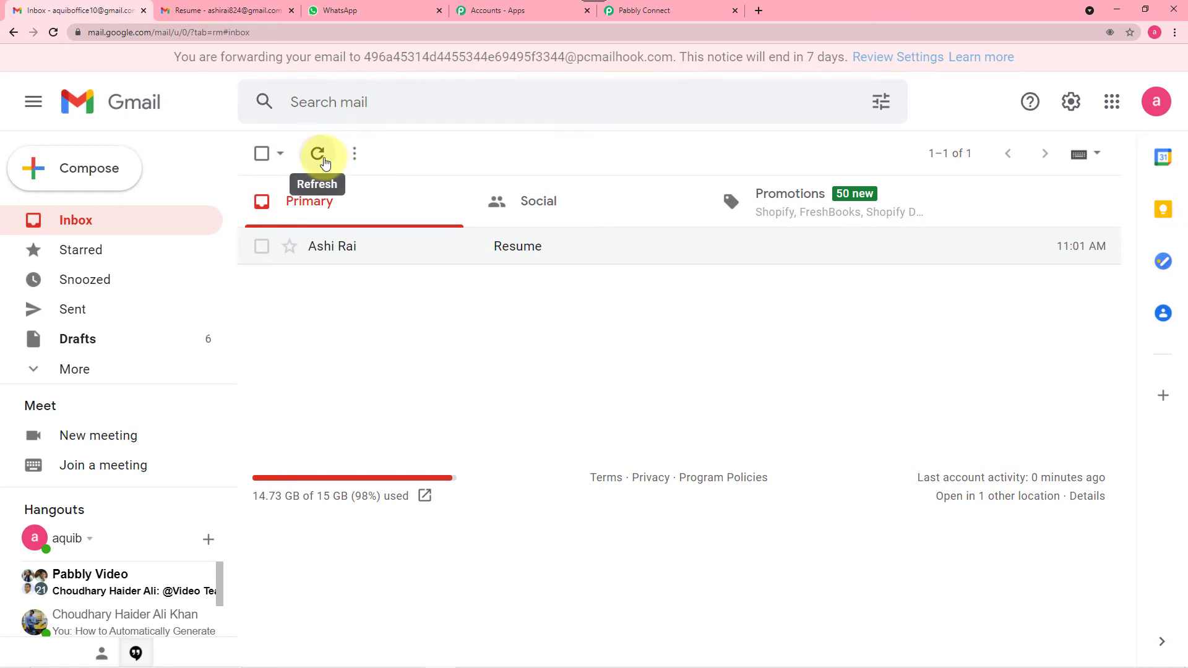
pyautogui.click(317, 155)
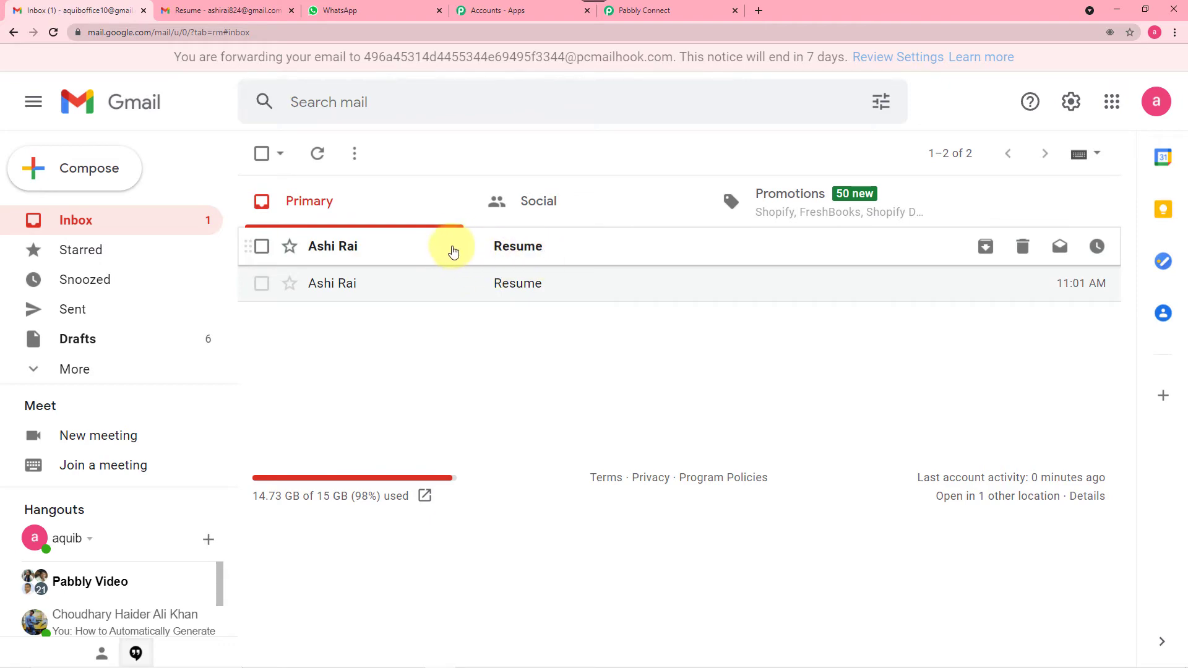
# Step: Switch to Pabbly Connect and examine the captured Email Parser response from the headers to the attachment link, enlarging the Attachment Links 0 value
pyautogui.click(660, 13)
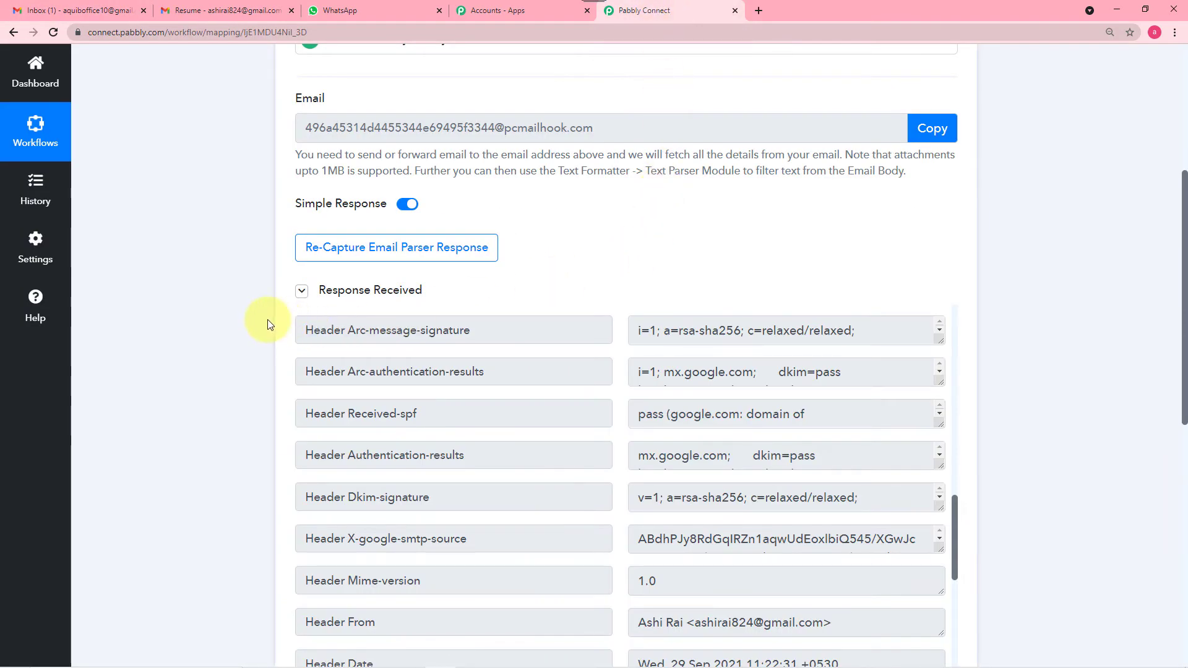
pyautogui.scroll(-2, 268, 320)
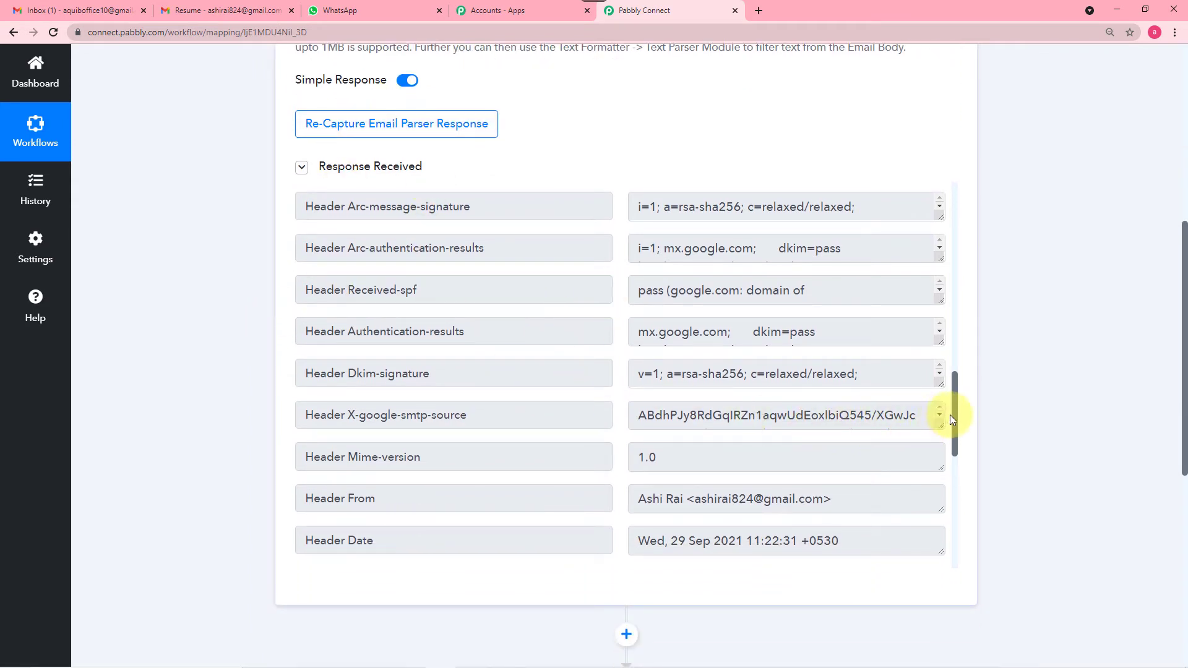
pyautogui.scroll(-1, 836, 394)
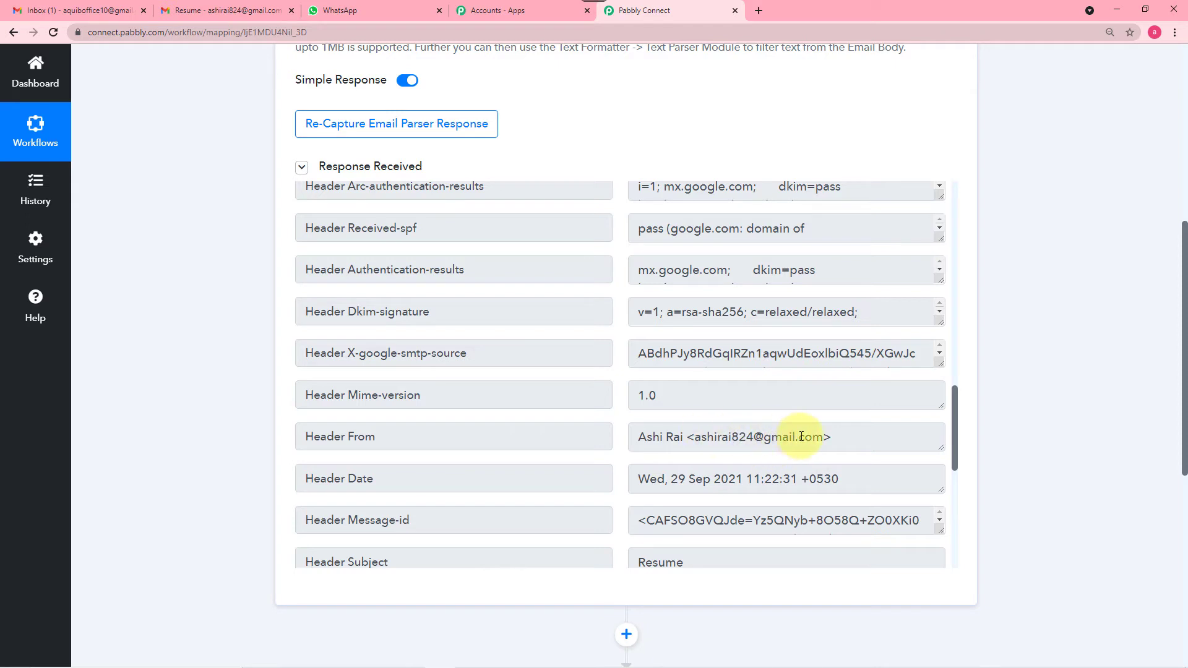
pyautogui.scroll(-2, 802, 436)
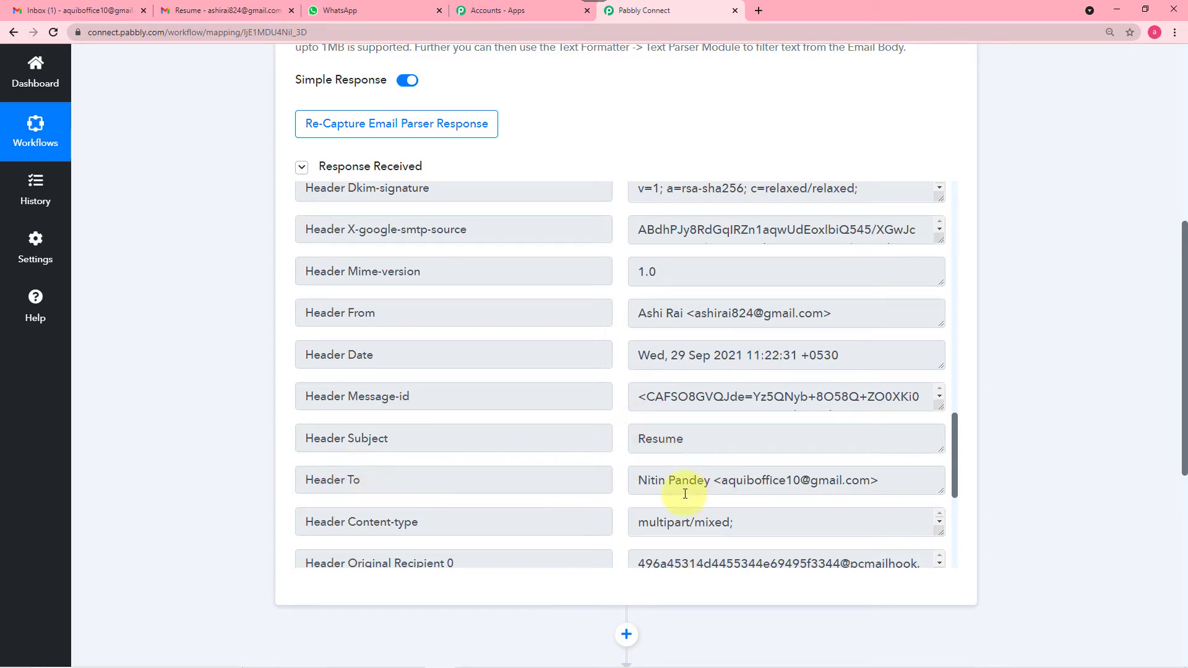
pyautogui.scroll(-1, 685, 494)
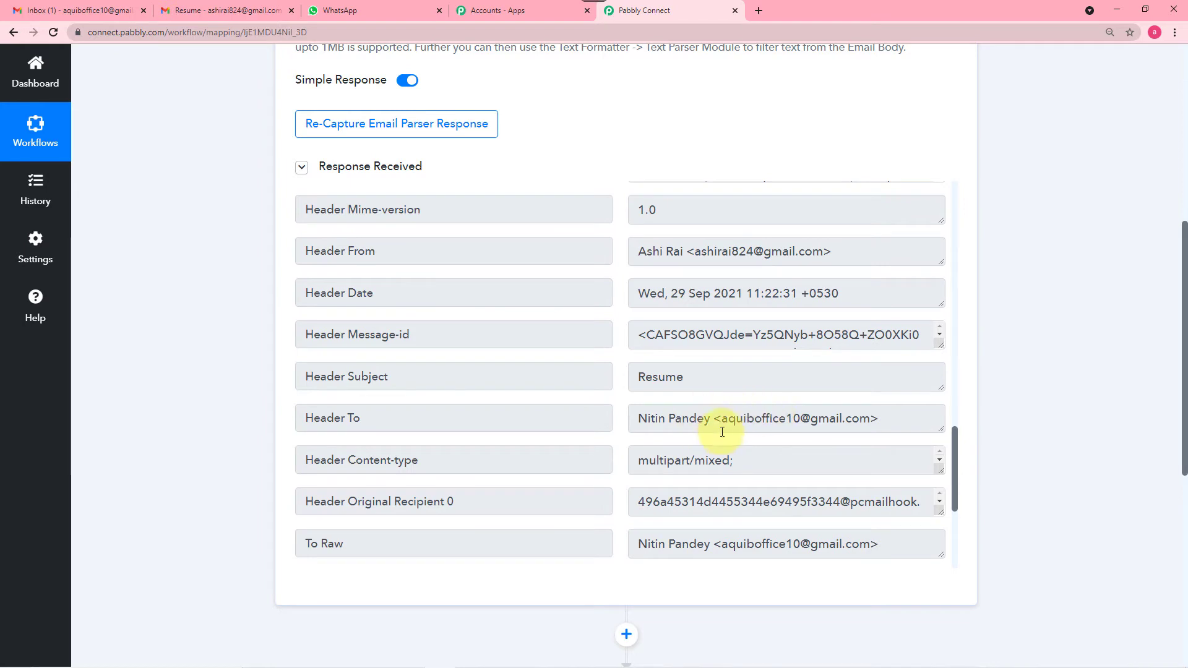
pyautogui.scroll(-3, 707, 429)
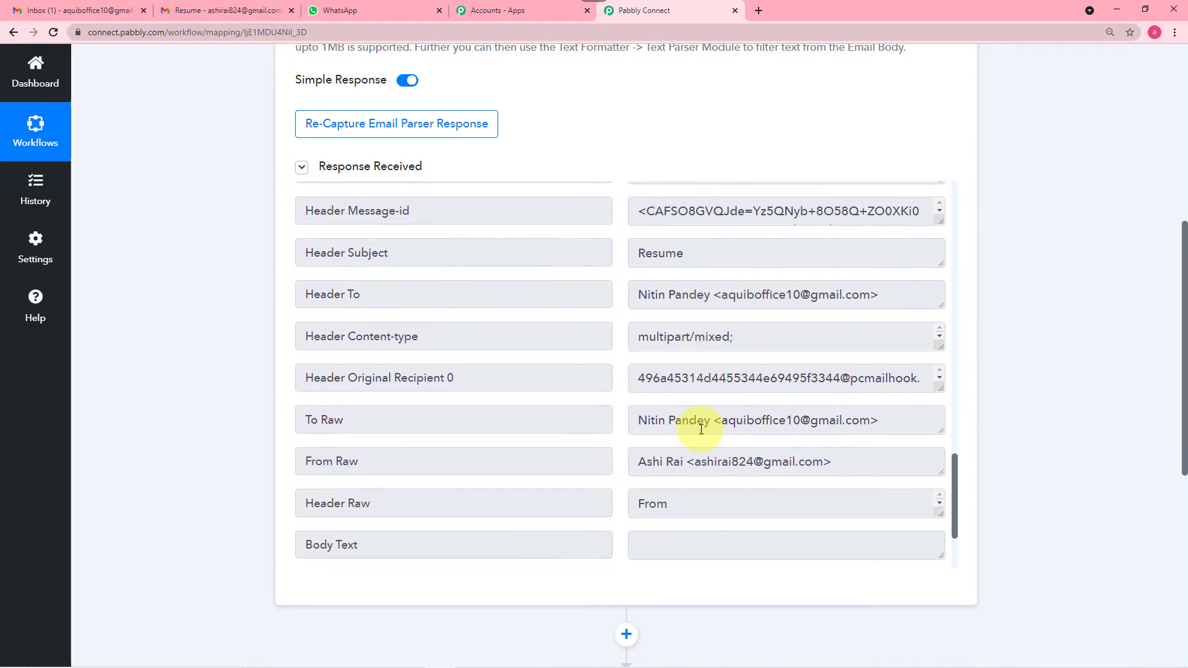
pyautogui.scroll(-5, 708, 430)
pyautogui.scroll(-2, 564, 443)
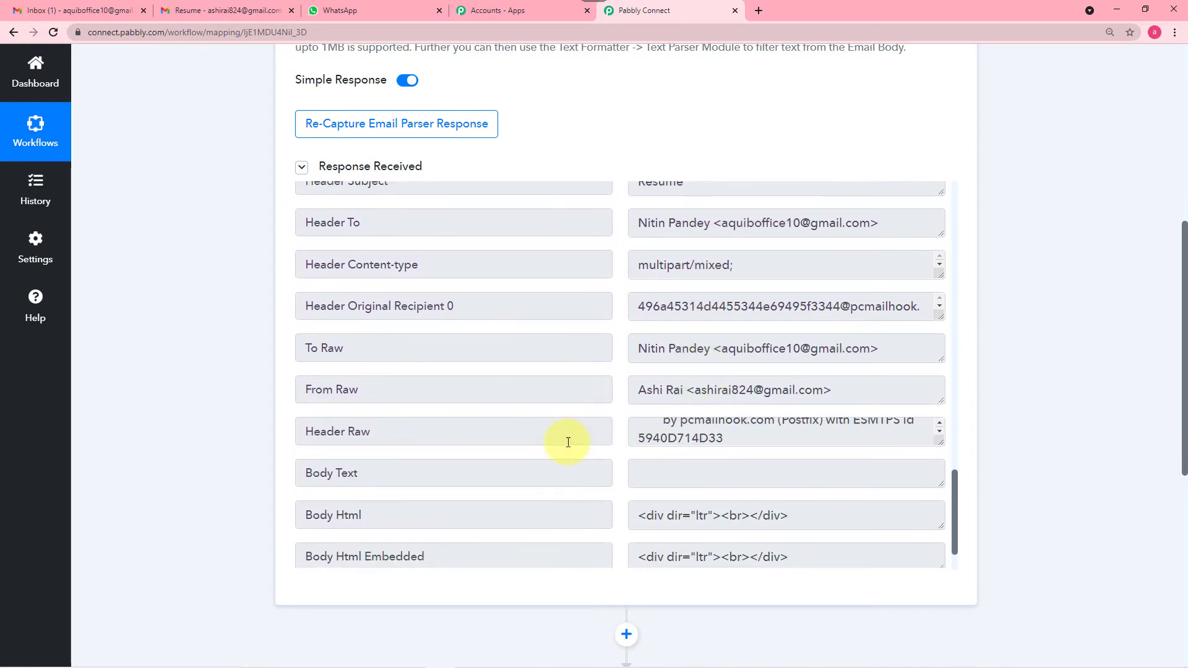
pyautogui.scroll(-2, 568, 443)
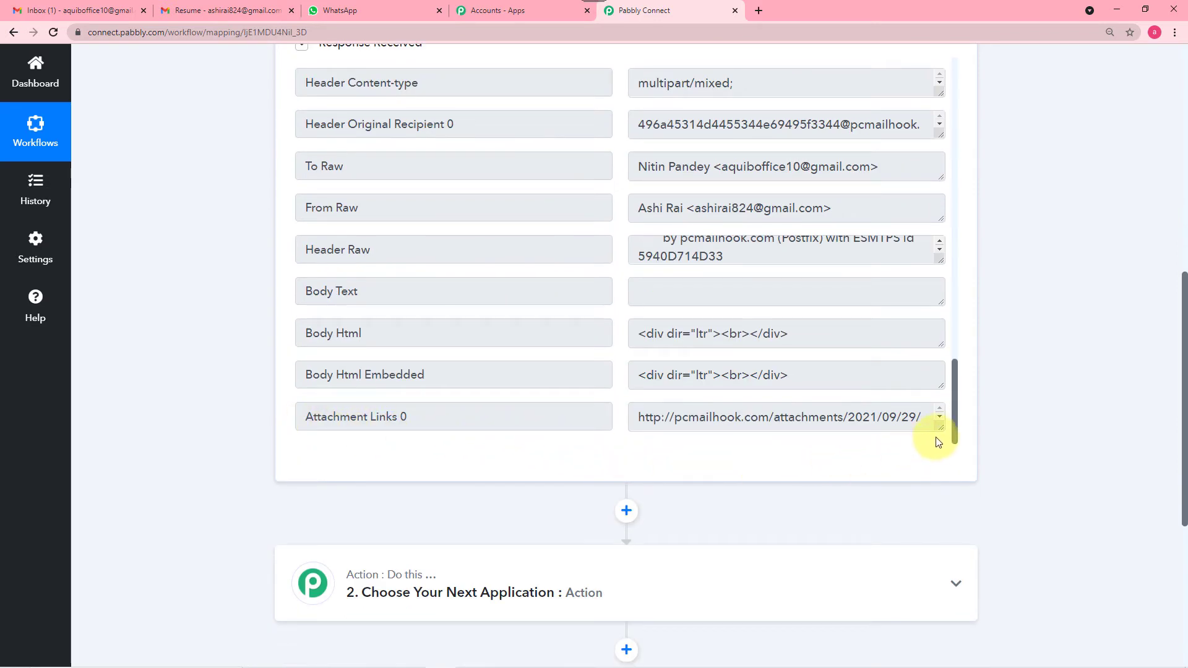
pyautogui.moveTo(943, 426); pyautogui.dragTo(935, 470)
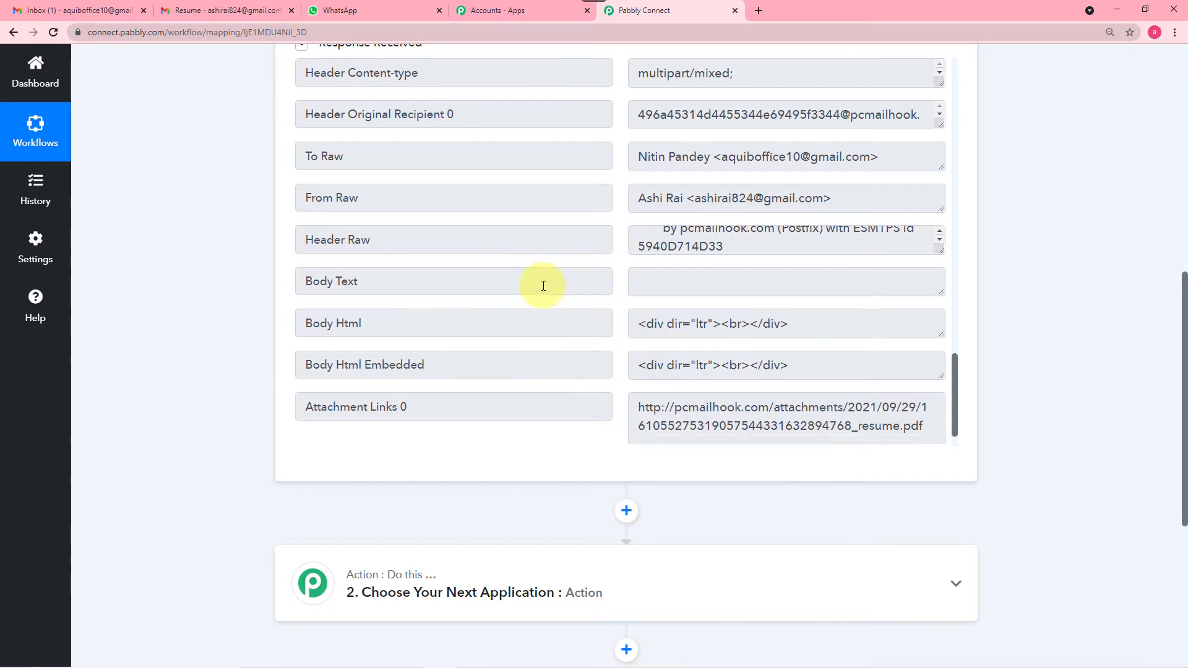
pyautogui.scroll(-1, 541, 284)
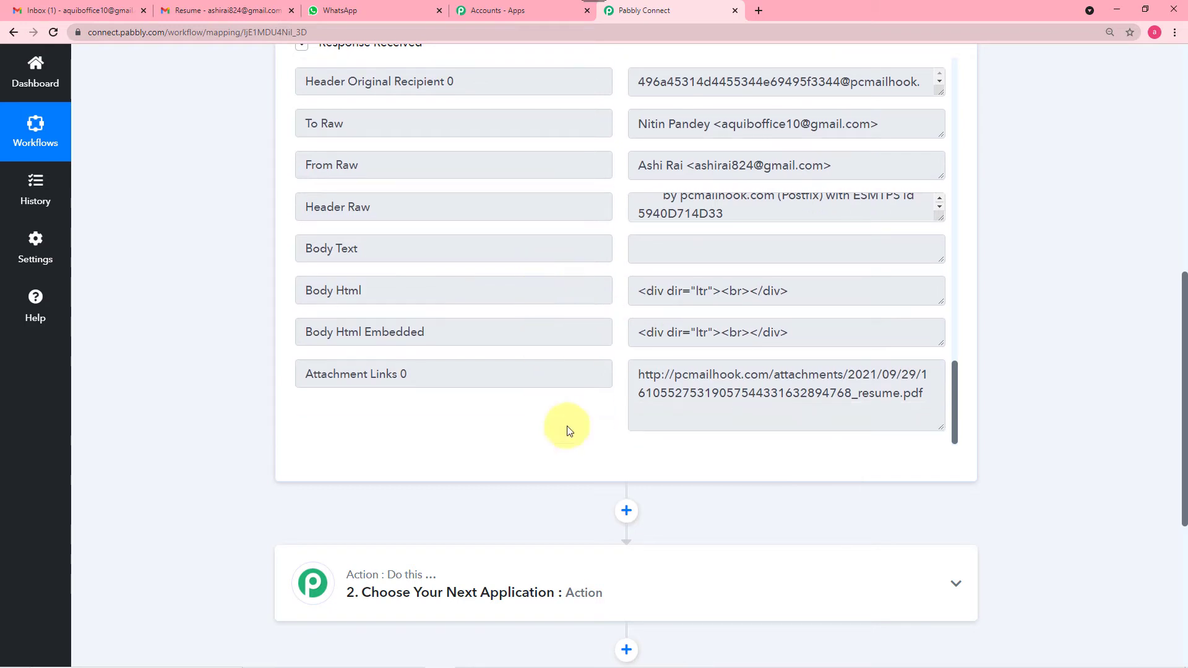
# Step: Add an action directly after the Email Parser trigger and choose Filter by Pabbly as its app
pyautogui.click(626, 511)
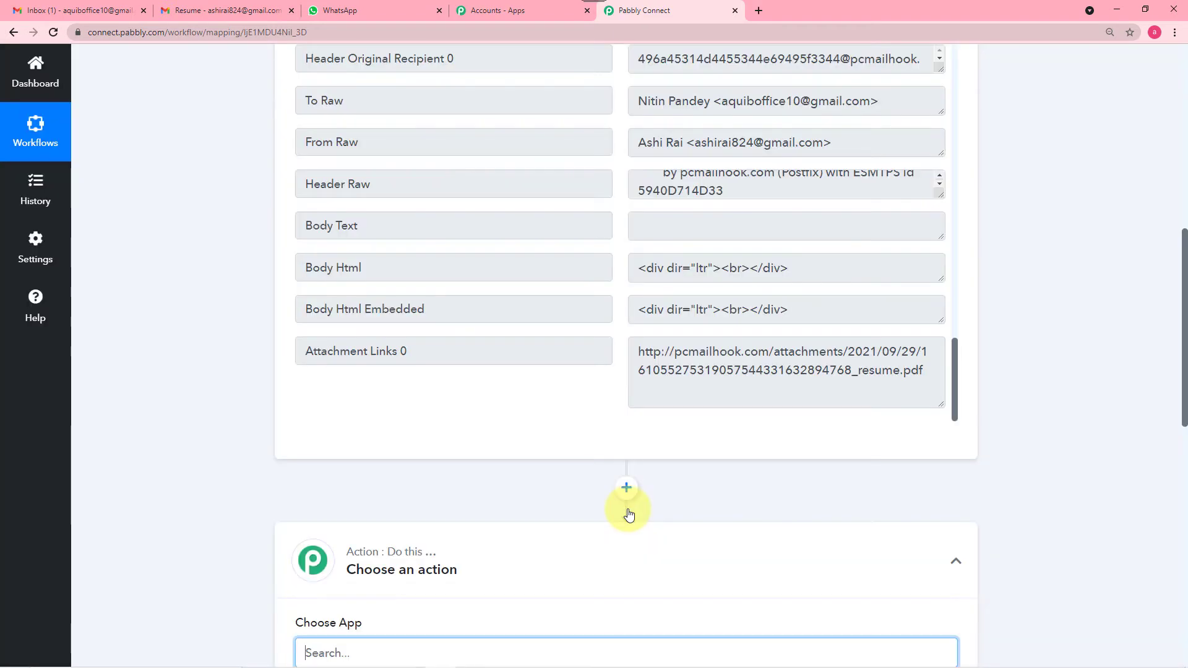
pyautogui.scroll(-3, 491, 490)
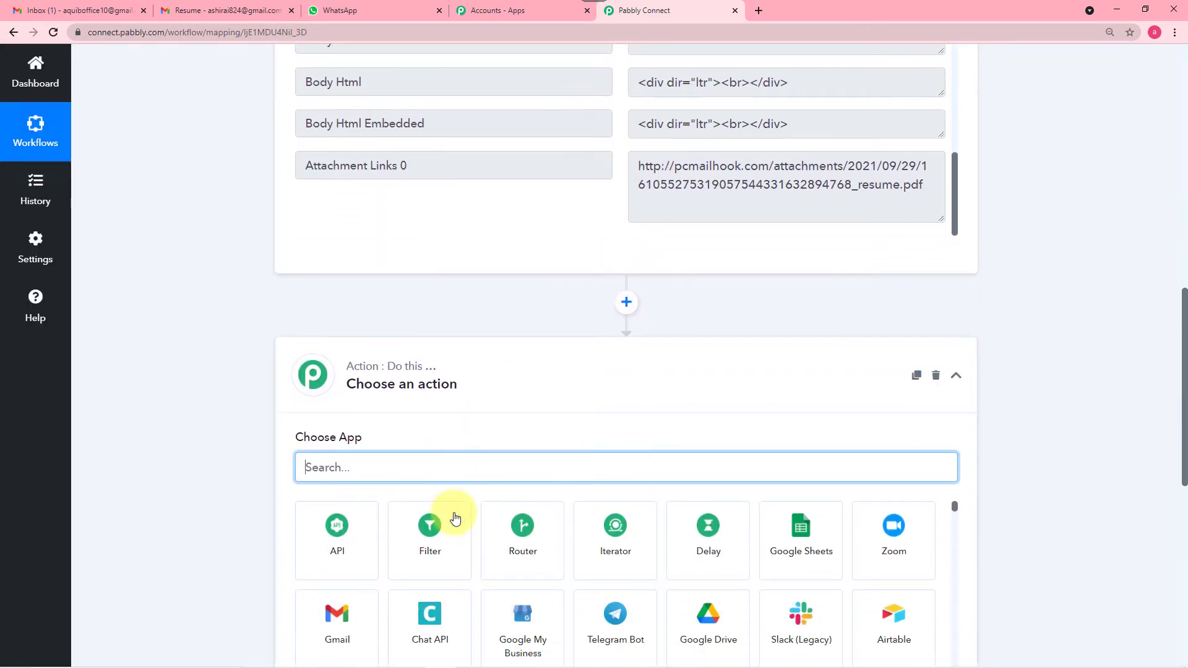
pyautogui.click(430, 542)
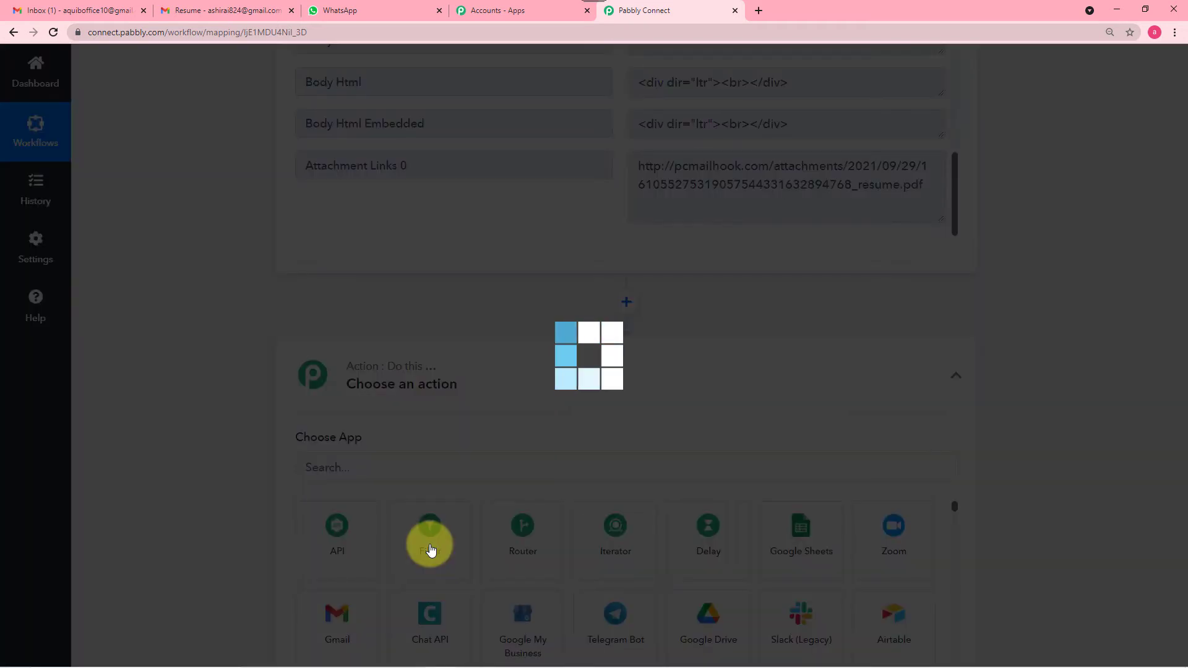
pyautogui.scroll(-3, 206, 452)
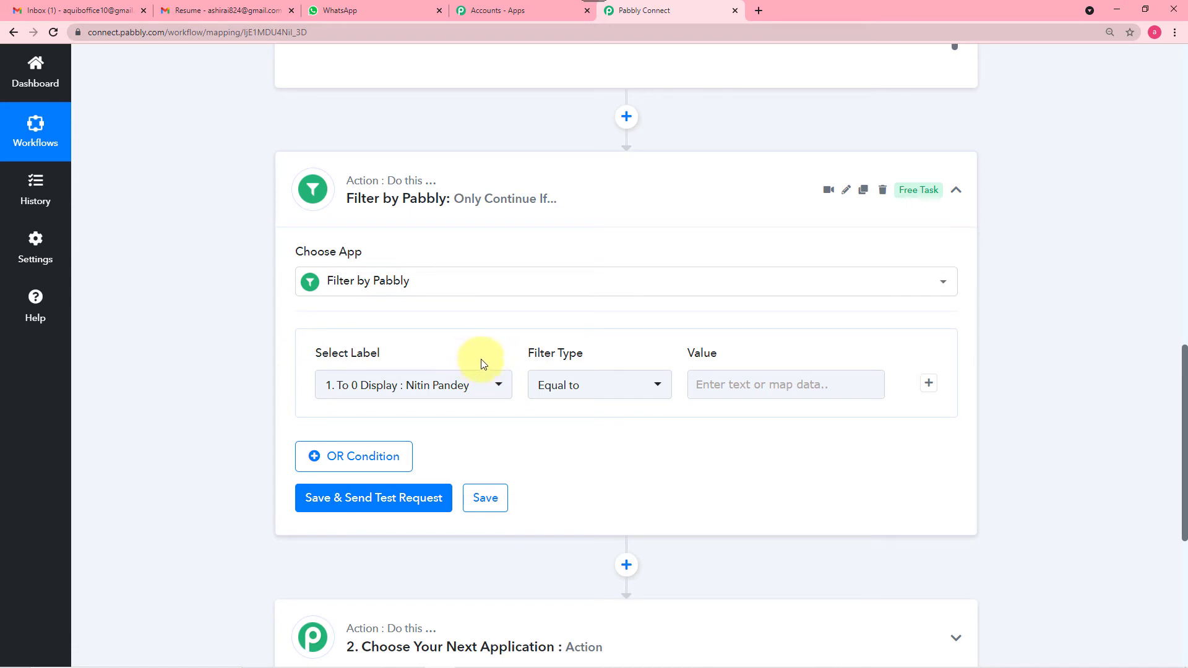
# Step: Compare the filter's condition fields with the captured Email Parser response, including its sender and Subject fields
pyautogui.scroll(4, 269, 303)
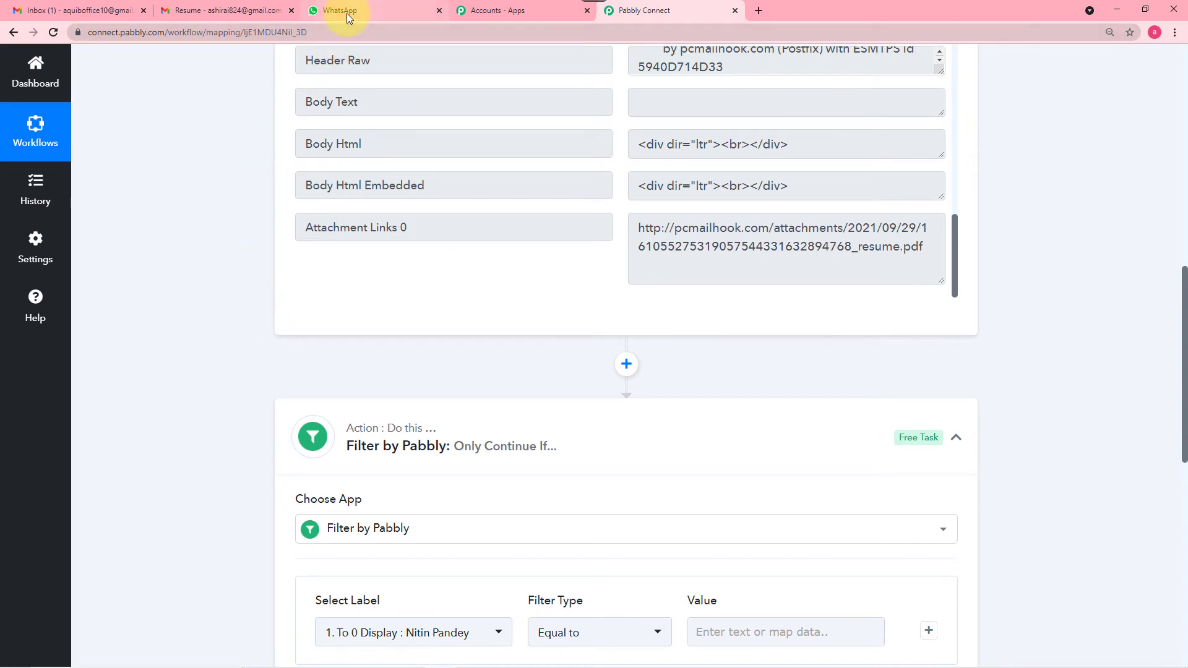
pyautogui.scroll(-2, 194, 319)
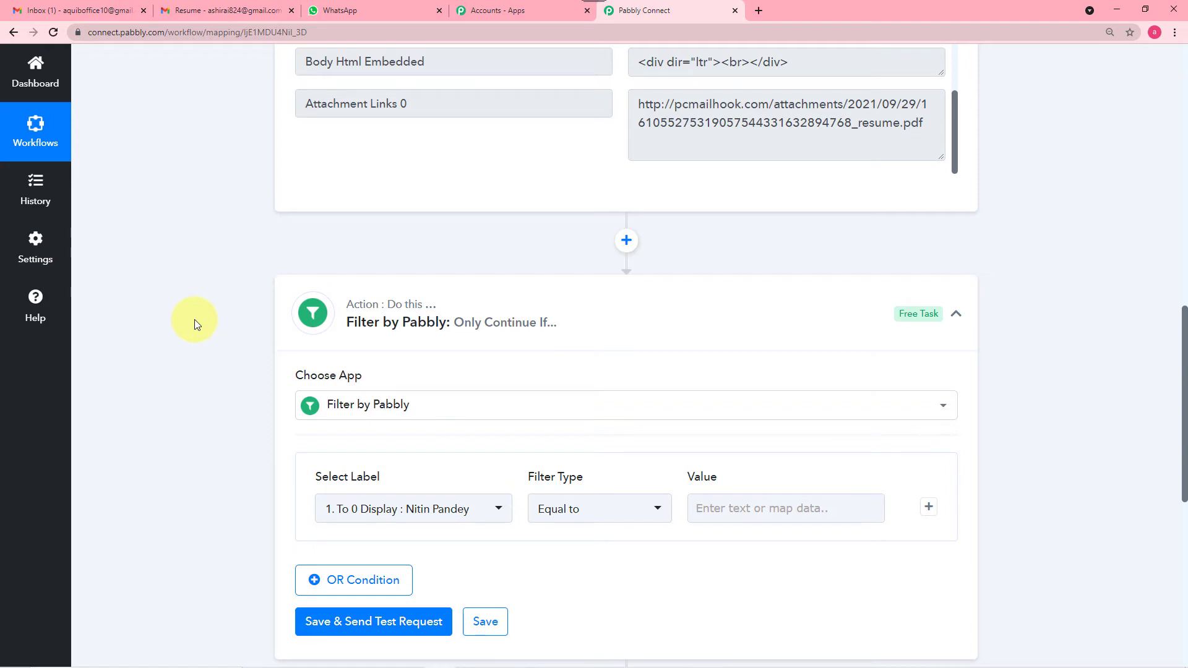
pyautogui.scroll(-1, 194, 319)
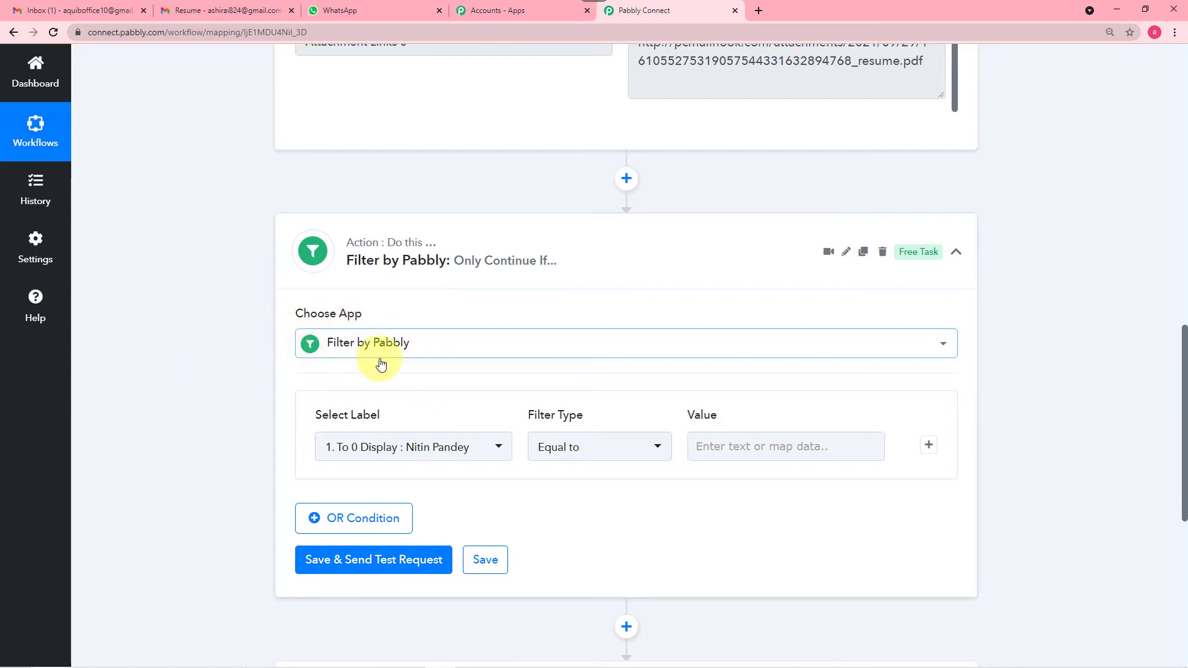
pyautogui.scroll(-1, 407, 367)
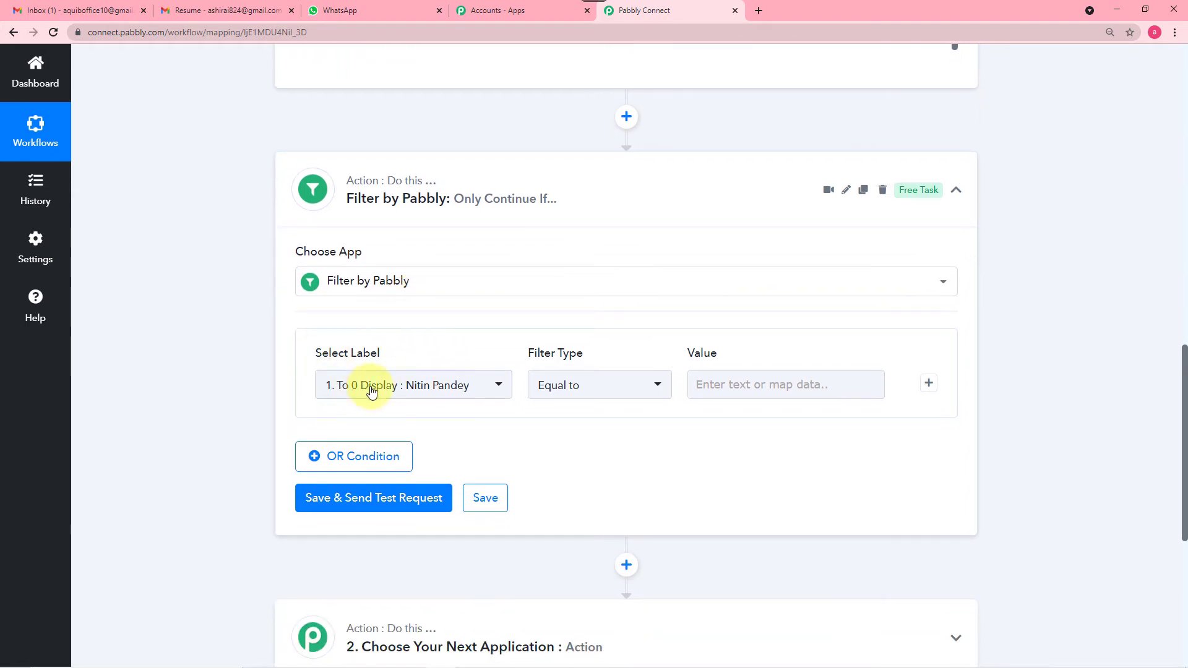
pyautogui.scroll(8, 248, 312)
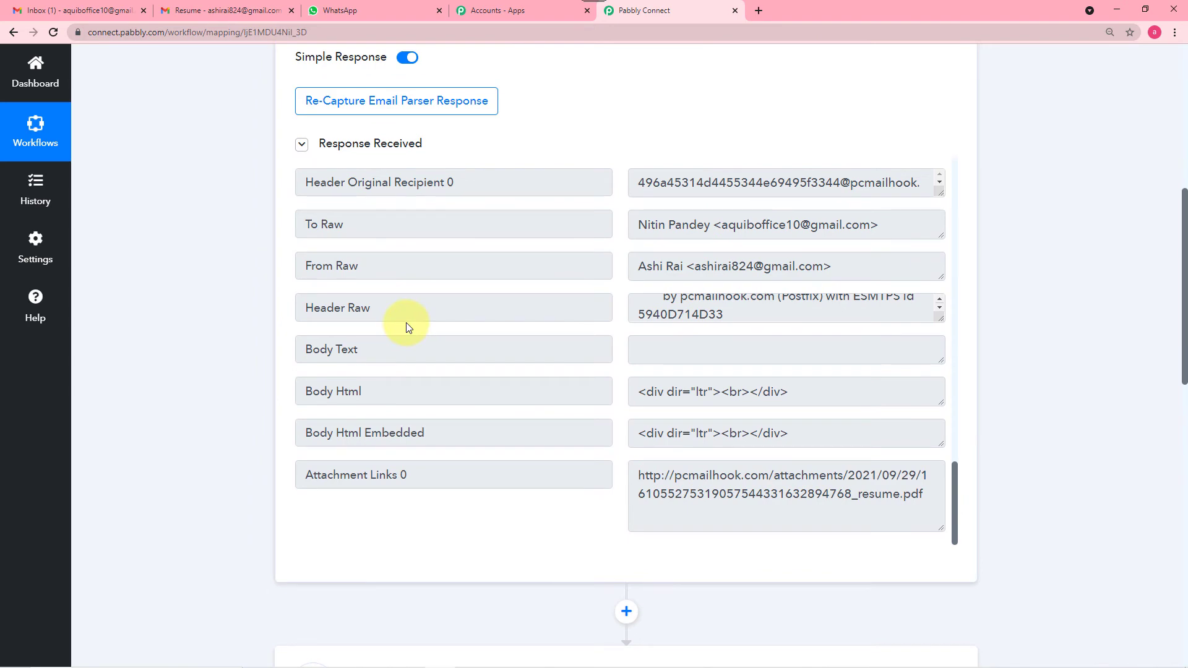
pyautogui.scroll(10, 407, 326)
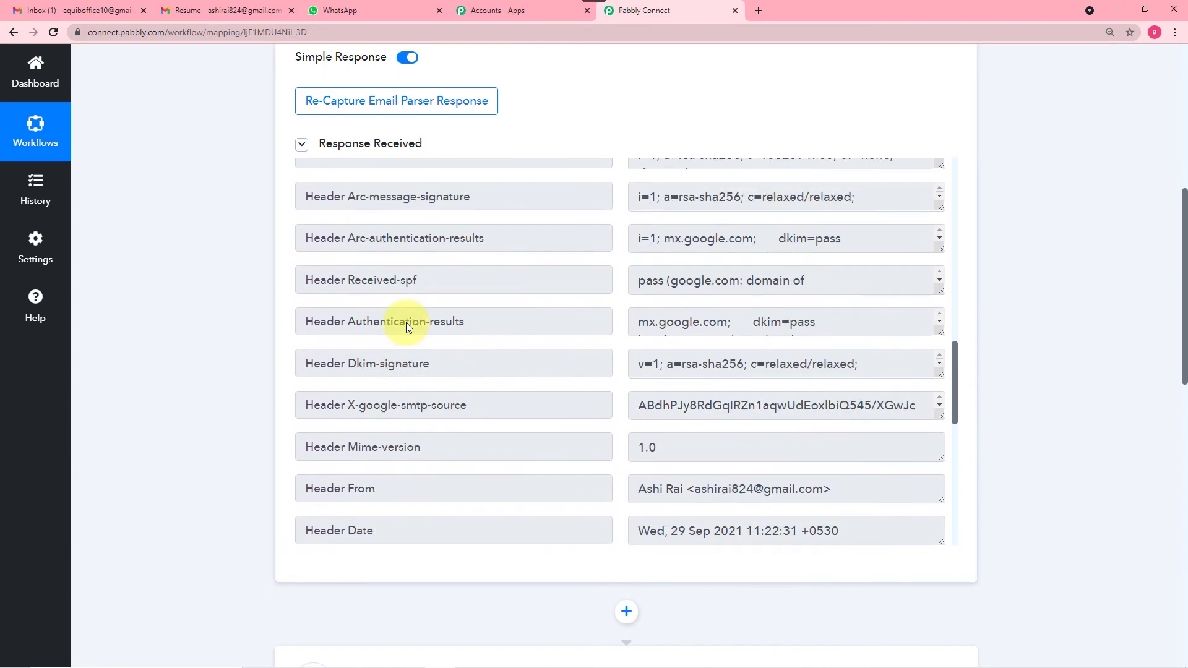
pyautogui.scroll(10, 406, 322)
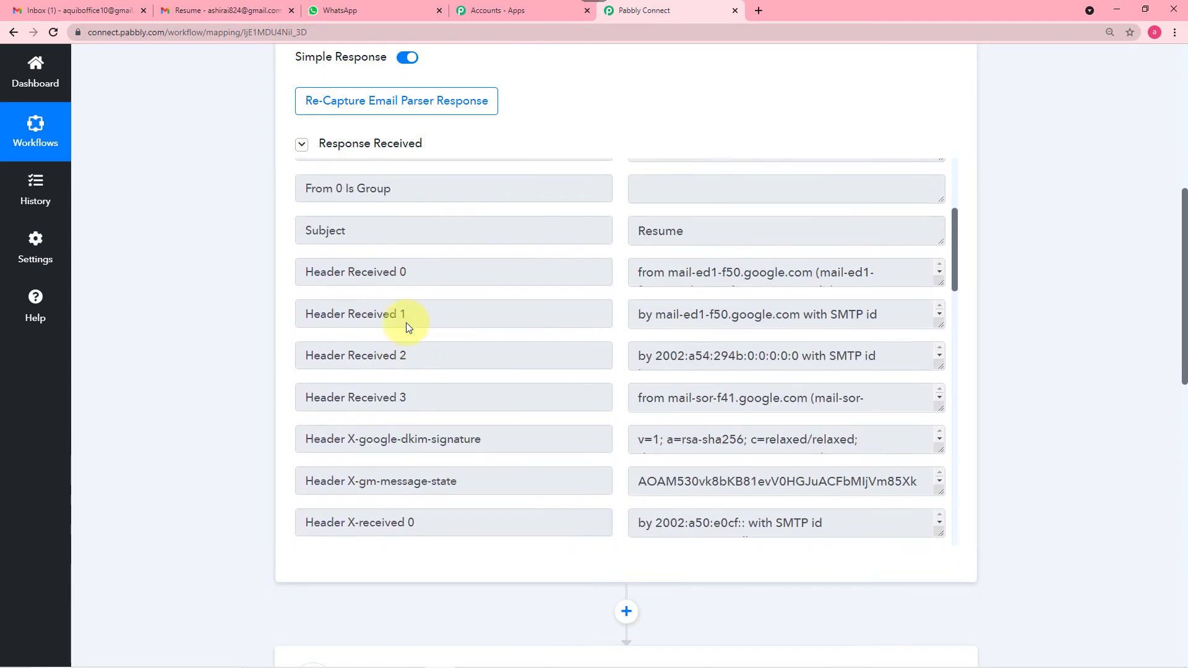
pyautogui.scroll(2, 406, 322)
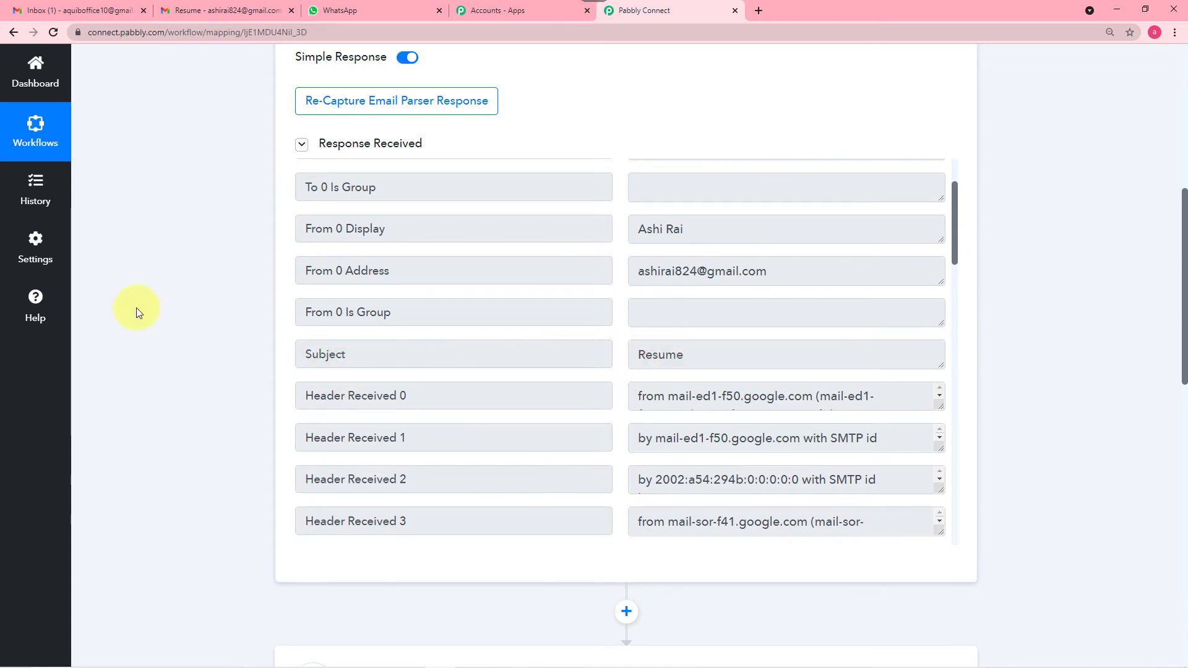
# Step: Set the filter condition's label to the Email Parser's Subject and keep its filter type as Equal to
pyautogui.scroll(-7, 196, 345)
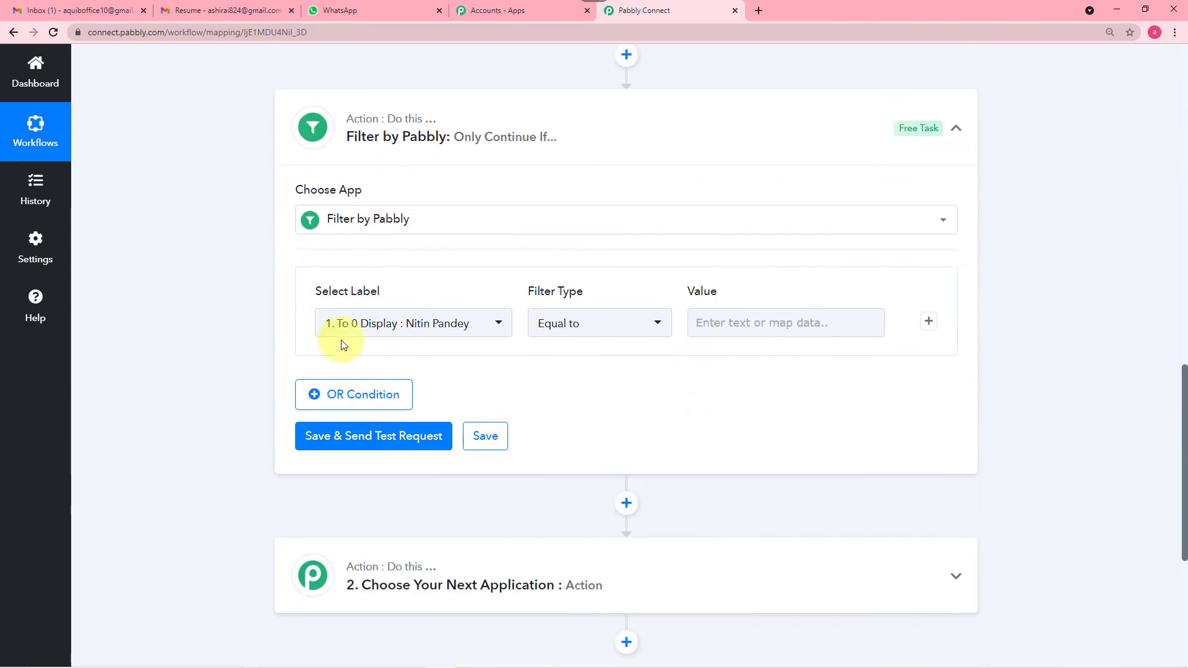
pyautogui.click(482, 328)
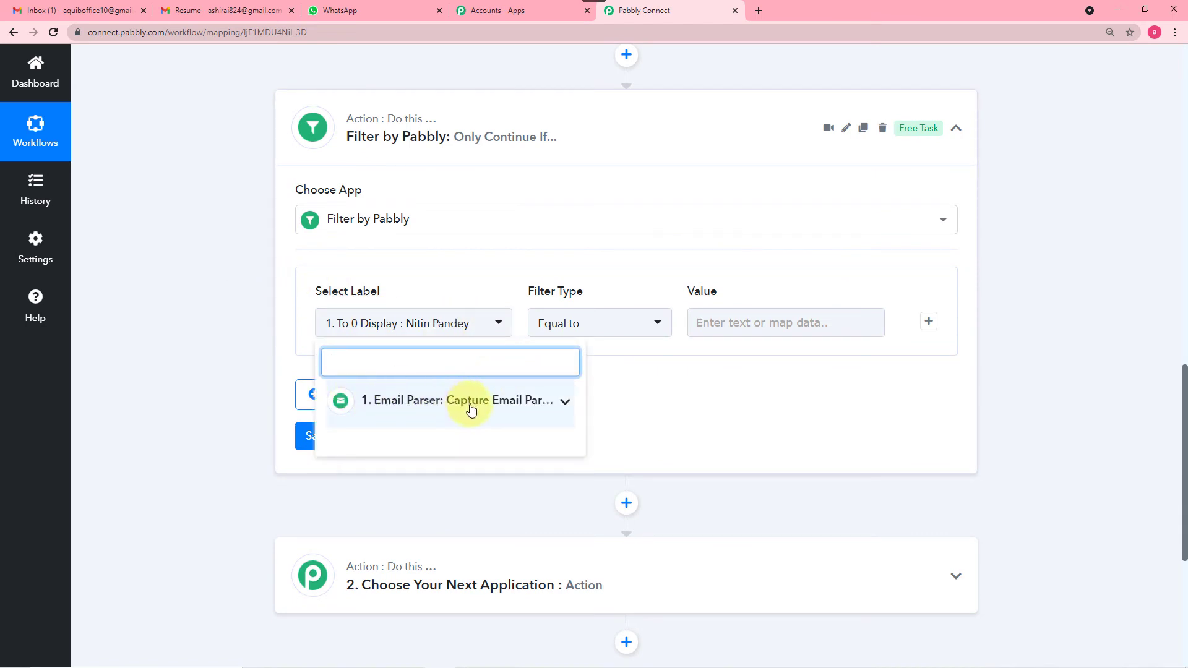
pyautogui.click(531, 411)
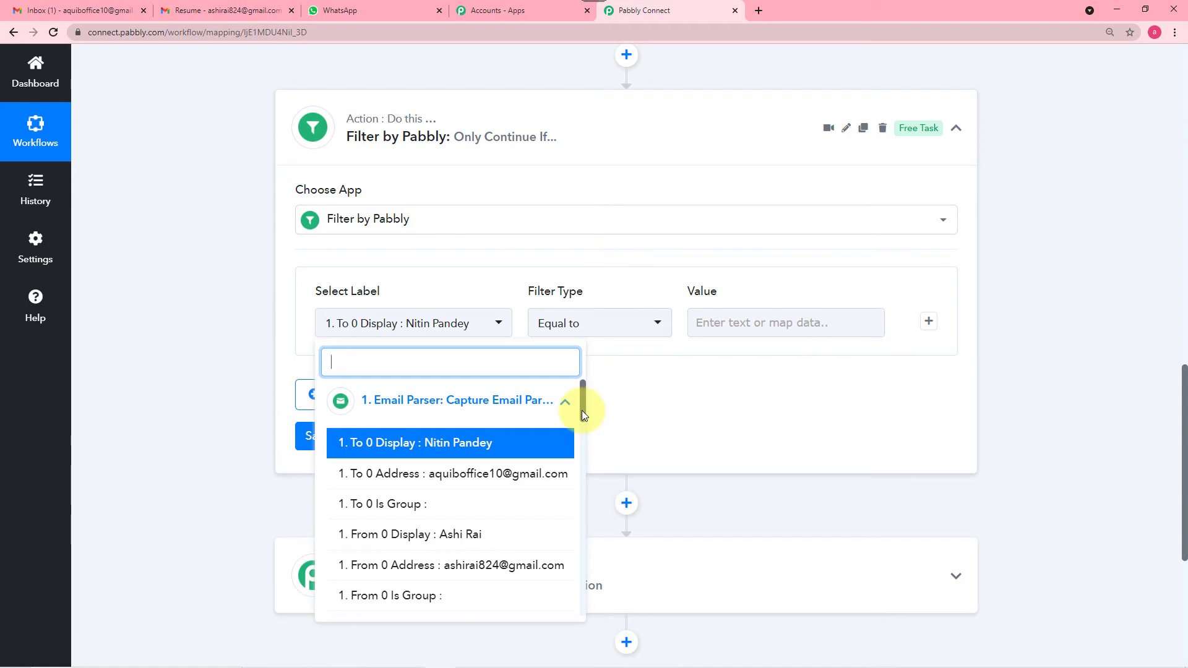
pyautogui.moveTo(582, 411); pyautogui.dragTo(582, 439)
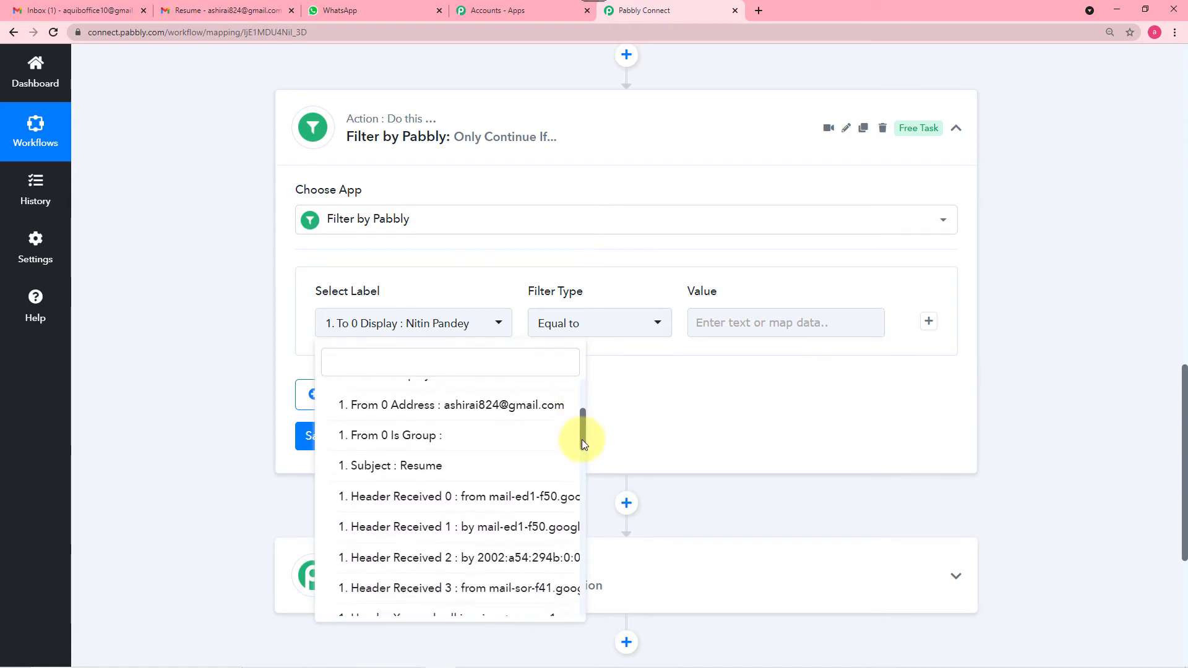
pyautogui.click(386, 474)
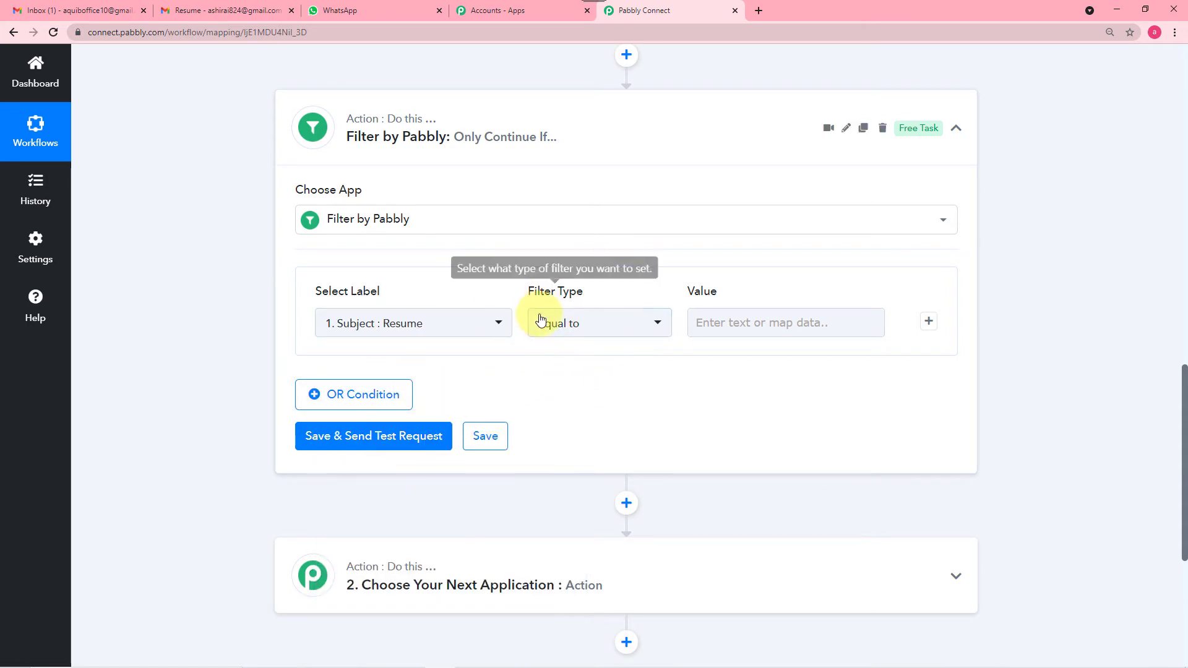
pyautogui.click(595, 328)
pyautogui.click(574, 396)
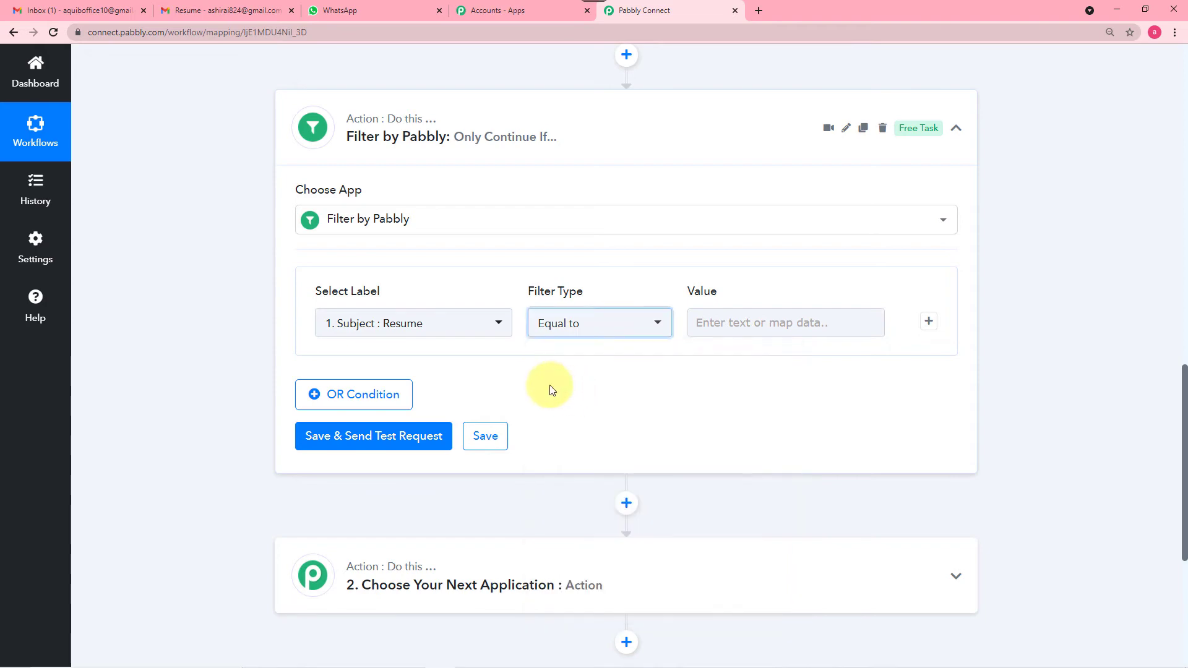
# Step: Copy "Resume" from the Subject field in the Email Parser response and enter it as the filter condition's value
pyautogui.click(783, 324)
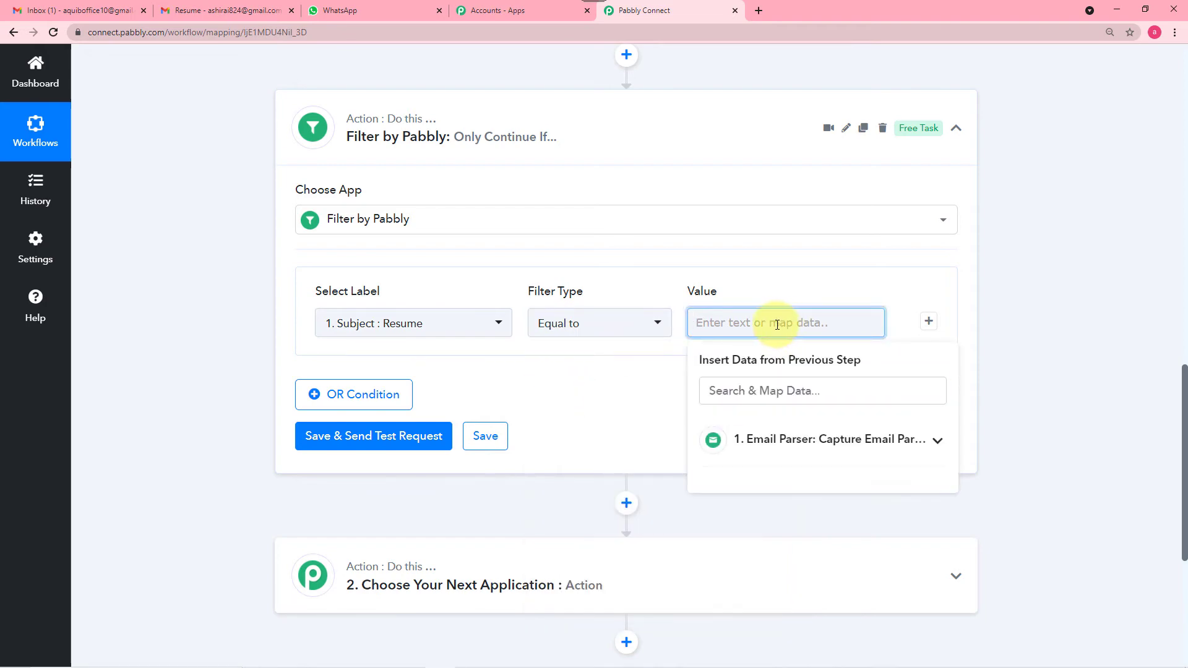
pyautogui.scroll(6, 313, 223)
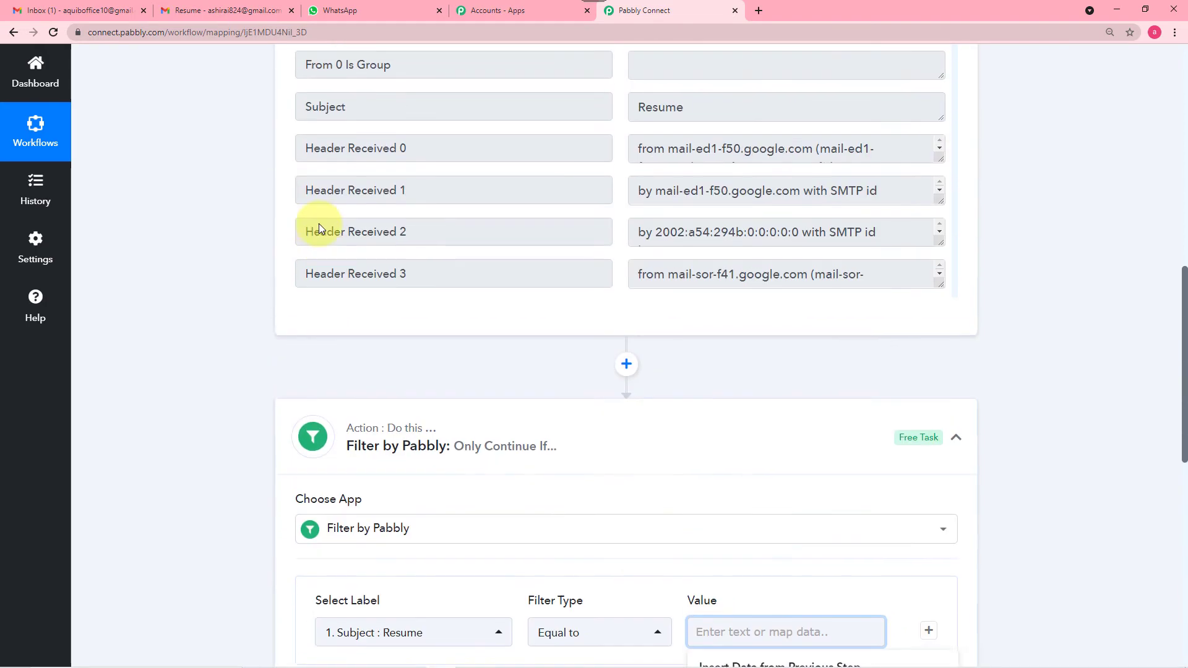
pyautogui.moveTo(685, 170); pyautogui.dragTo(641, 178)
pyautogui.rightClick(645, 174)
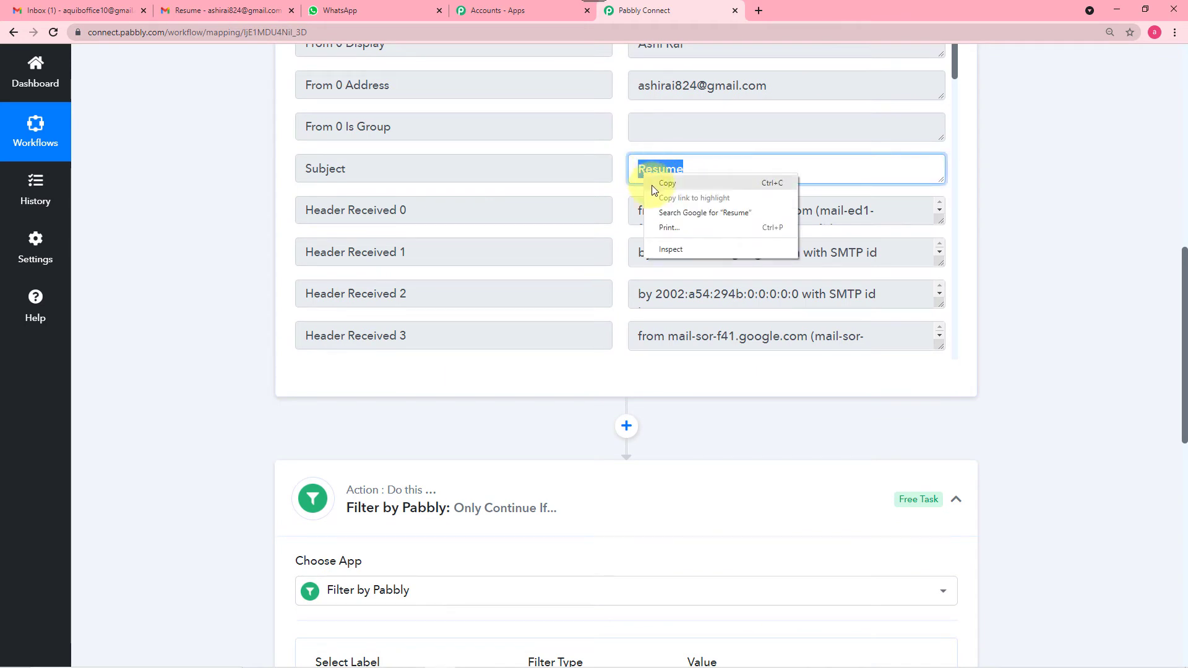
pyautogui.click(657, 181)
pyautogui.scroll(-2, 659, 449)
pyautogui.scroll(-2, 660, 457)
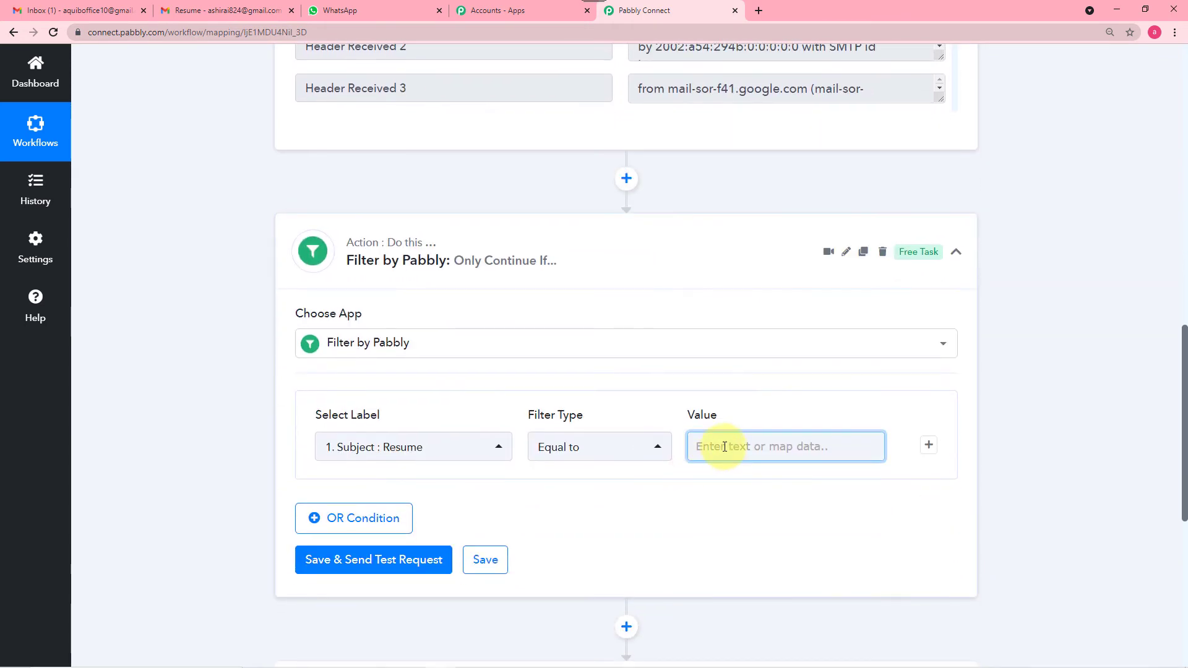
pyautogui.rightClick(724, 447)
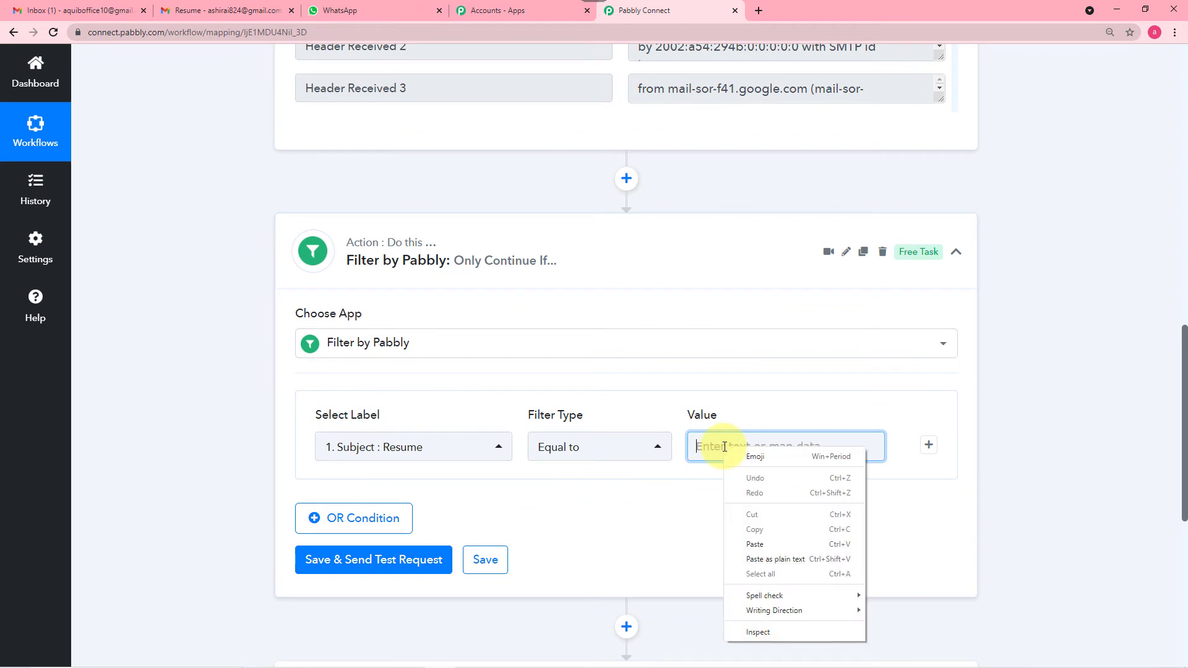
pyautogui.click(752, 539)
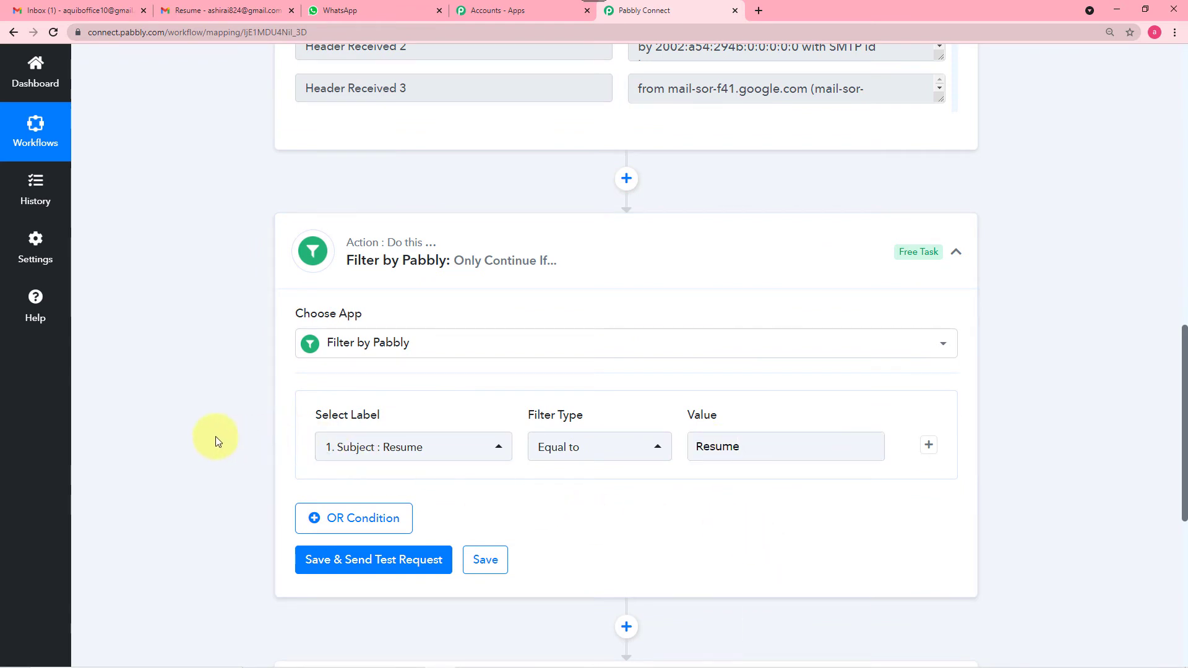
# Step: Save the Subject filter and send its test request, checking the response received
pyautogui.scroll(-2, 216, 436)
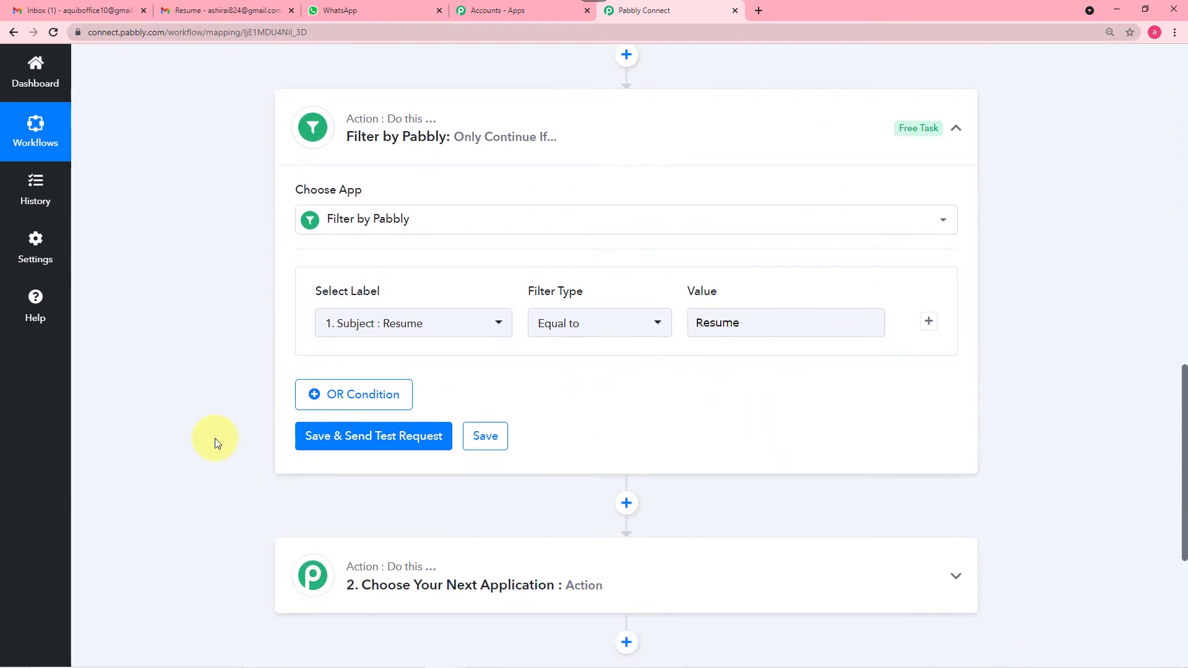
pyautogui.click(371, 437)
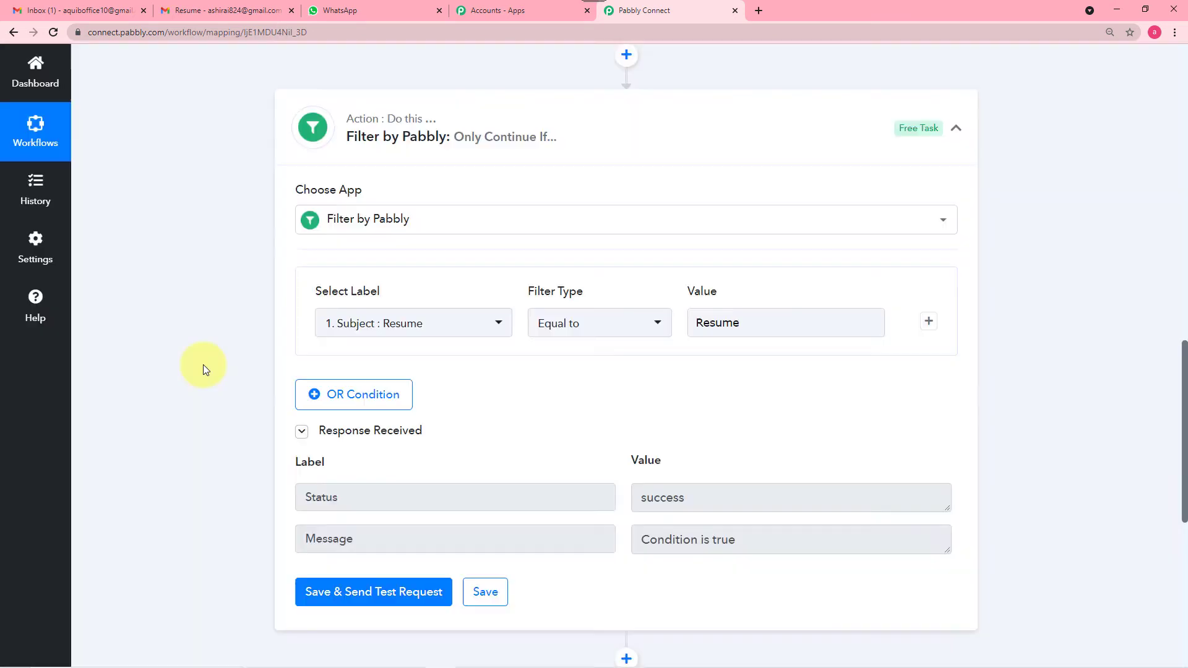
pyautogui.scroll(-1, 339, 477)
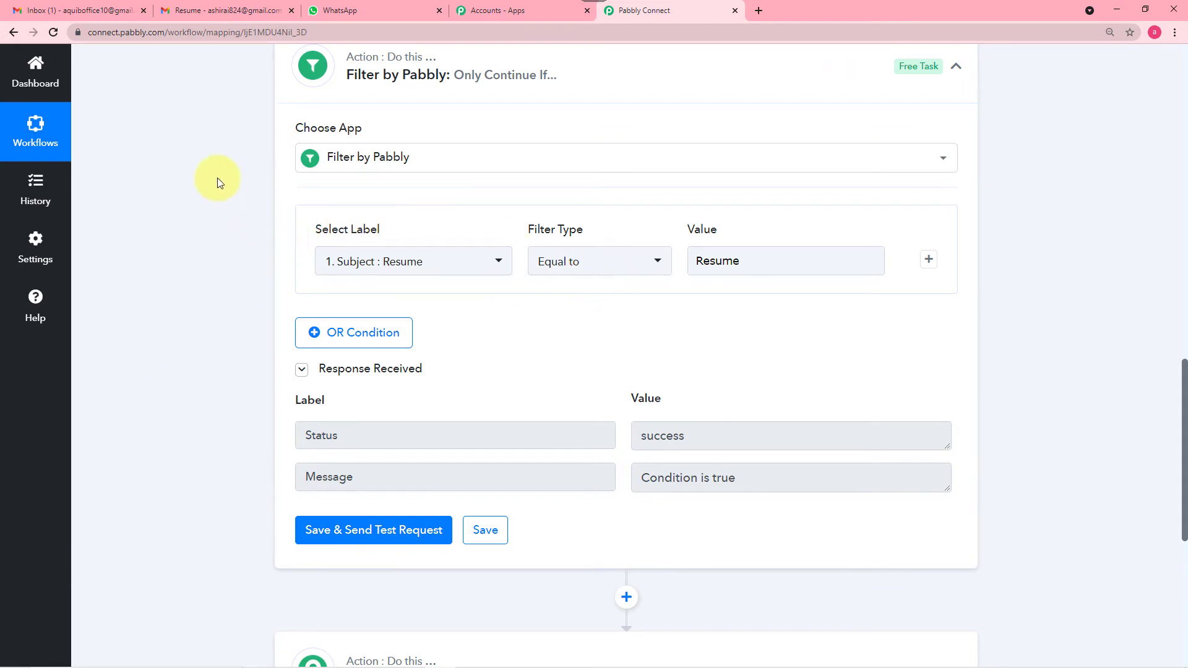
pyautogui.scroll(-1, 217, 177)
pyautogui.scroll(-2, 218, 177)
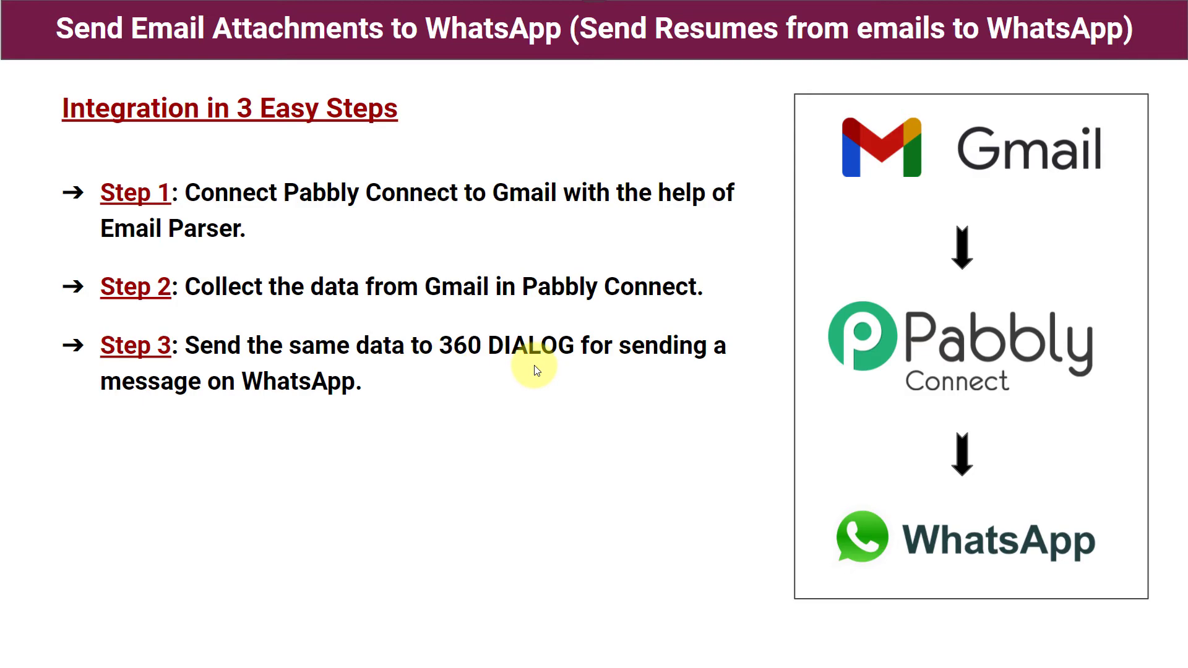
# Step: Return to Pabbly Connect and set the next action's app to WhatsApp by 360Dialog with Send Template Message as its event
pyautogui.hotkey('alt', 'Tab')
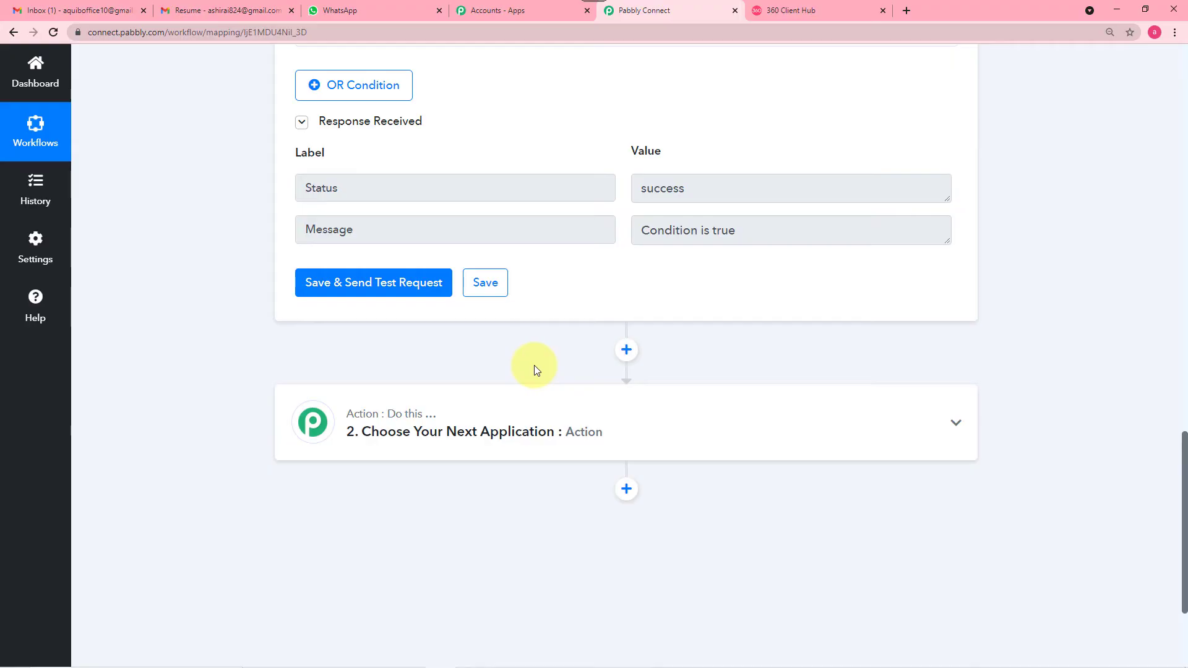
pyautogui.click(426, 427)
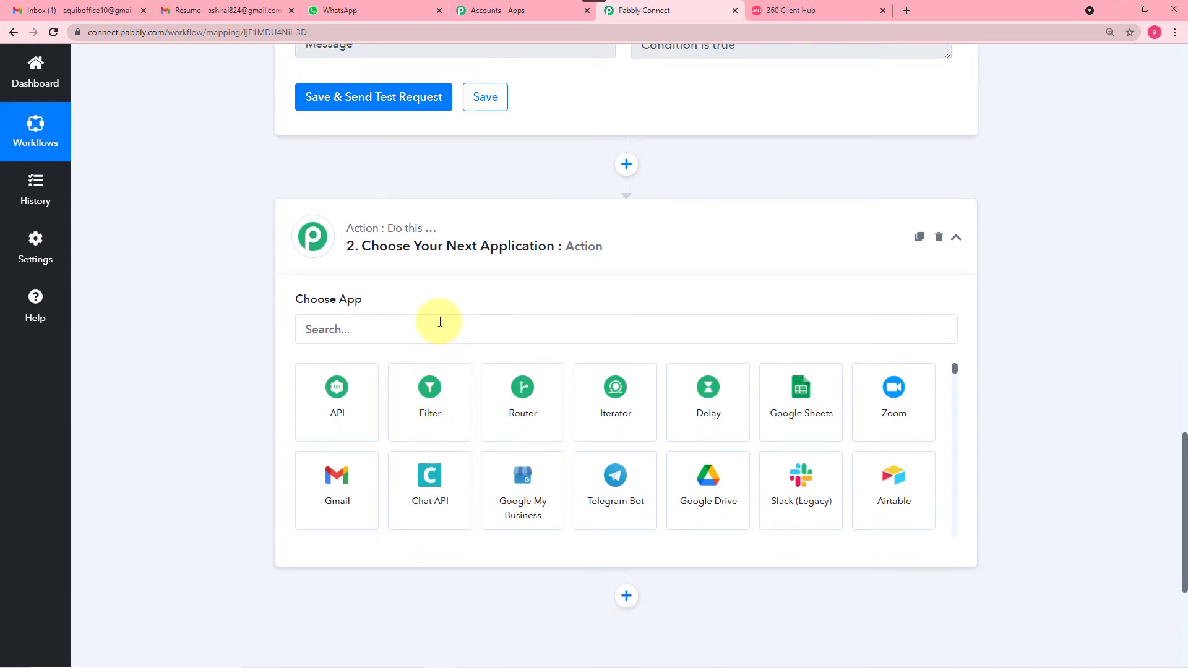
pyautogui.click(440, 321)
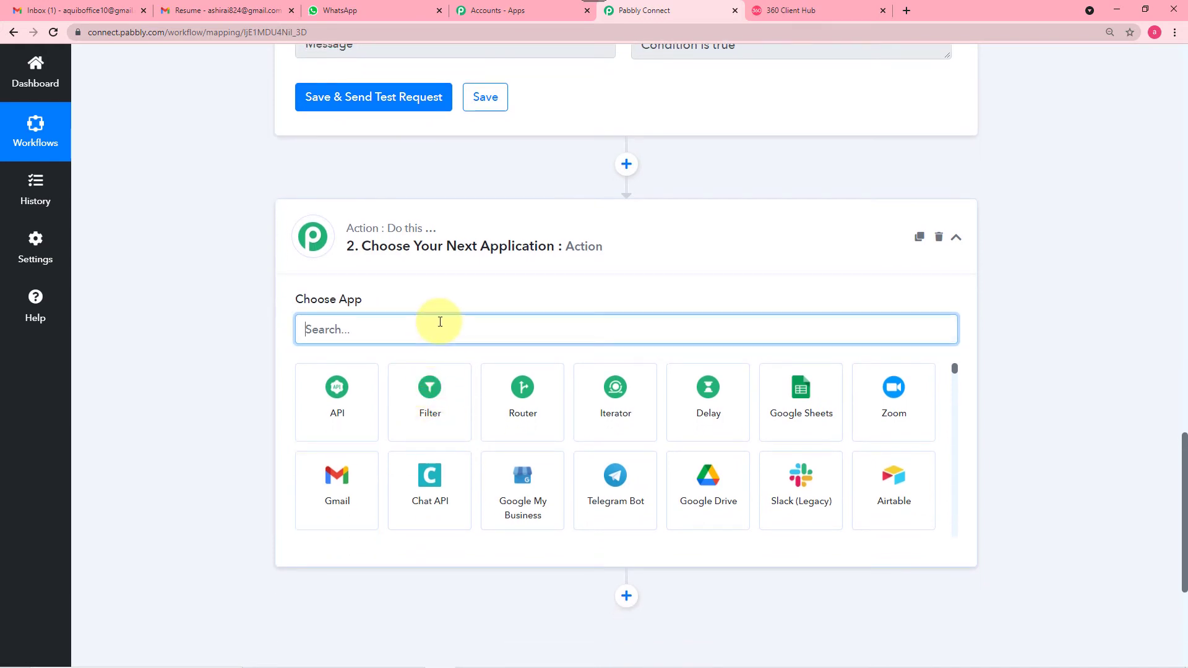
pyautogui.write('36')
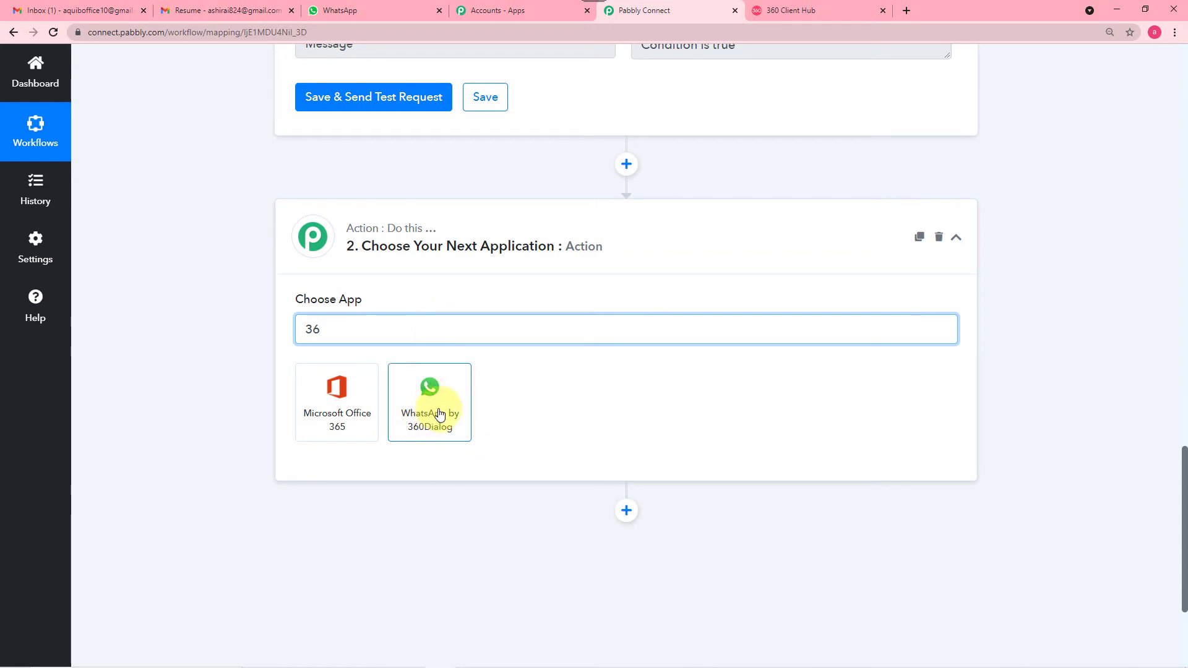
pyautogui.click(438, 413)
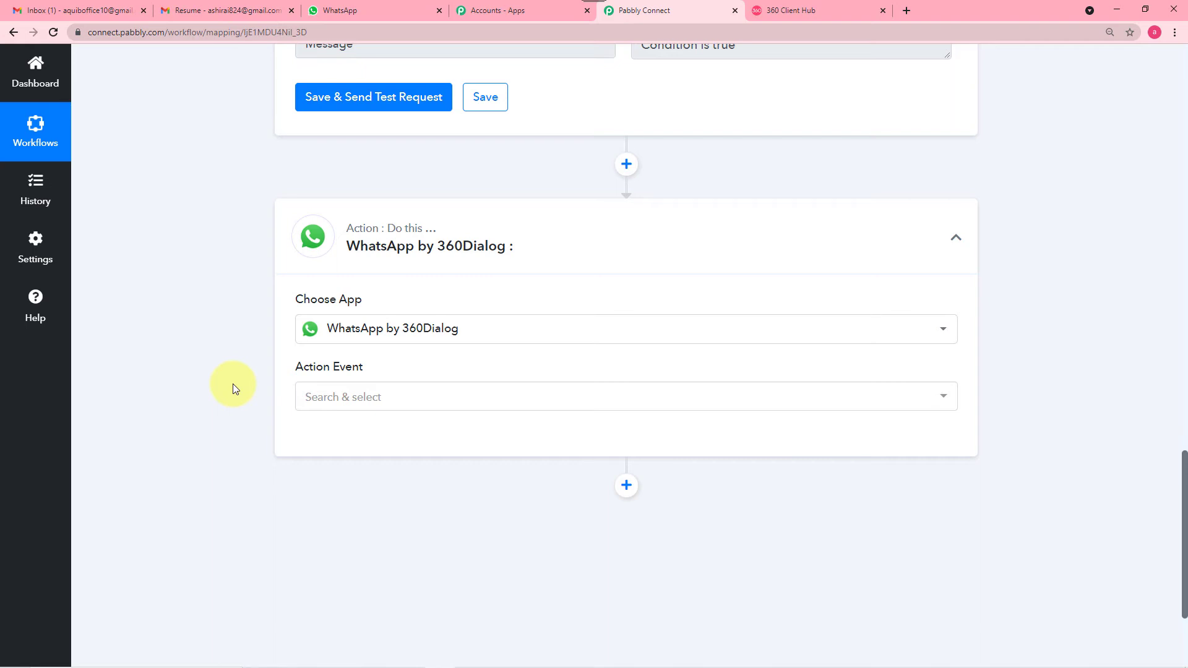
pyautogui.click(369, 399)
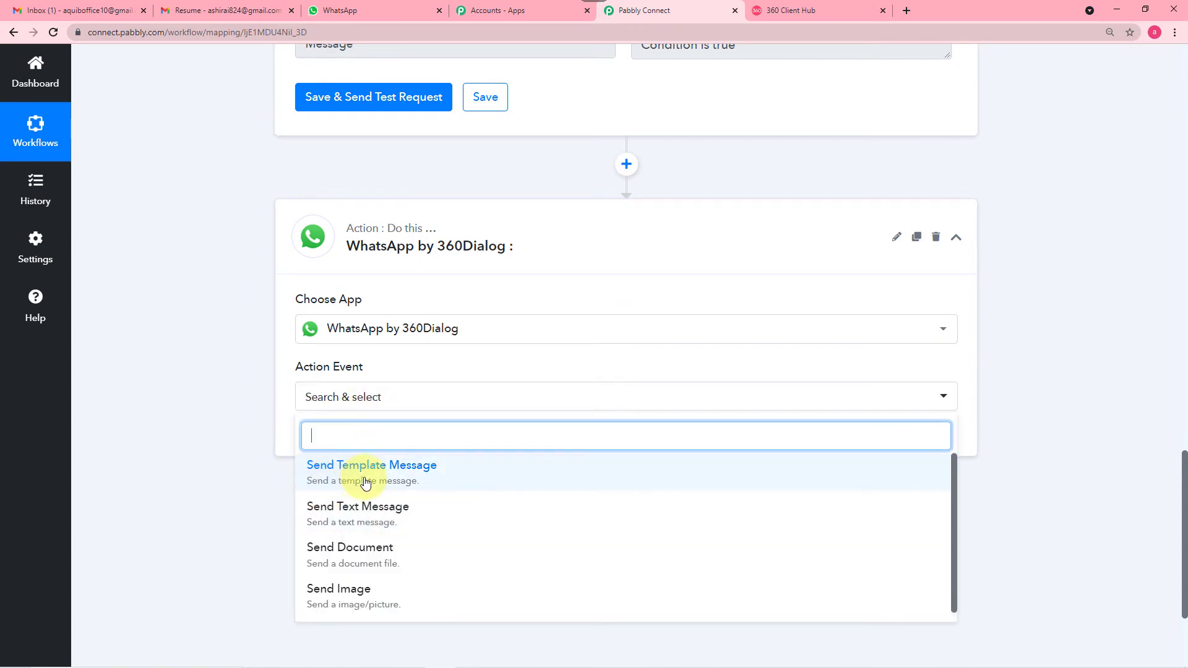
pyautogui.click(390, 473)
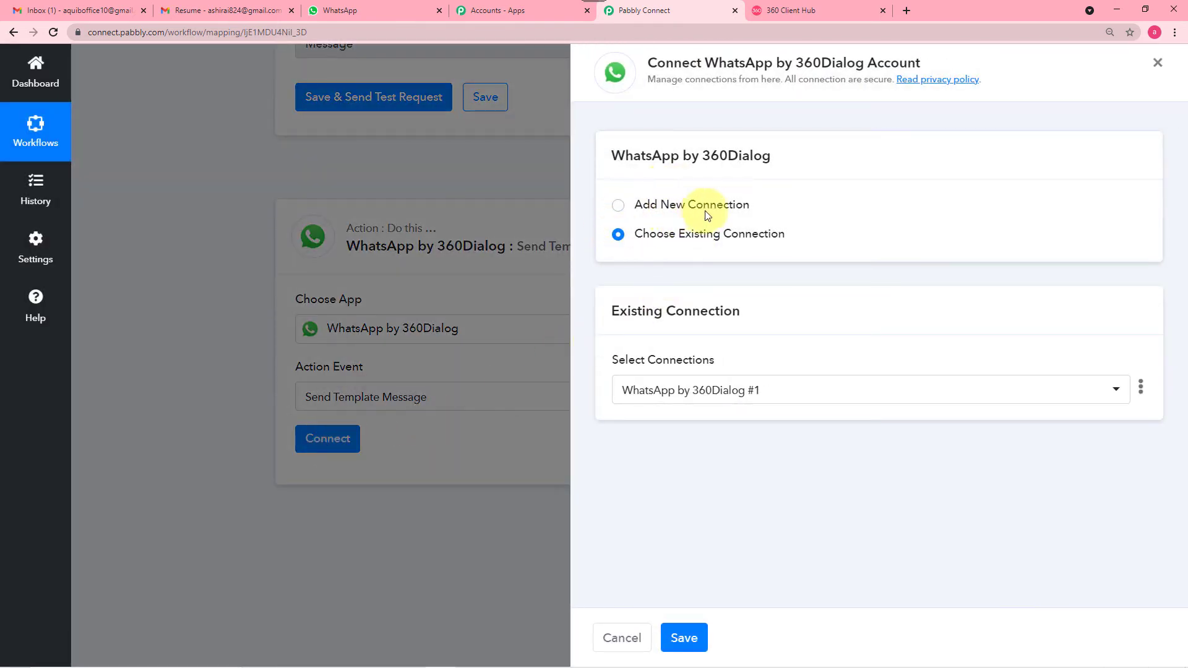
# Step: Begin a new WhatsApp by 360Dialog connection and switch to 360 Client Hub's WhatsApp Accounts page, where its API key is generated
pyautogui.click(619, 206)
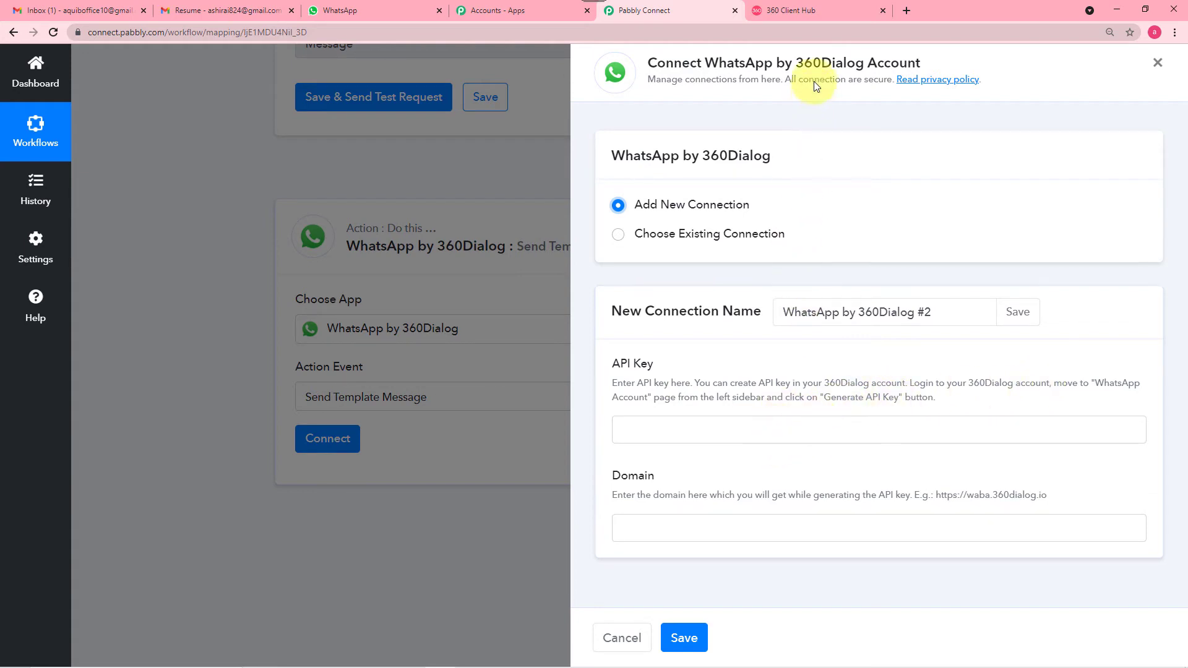
pyautogui.click(806, 13)
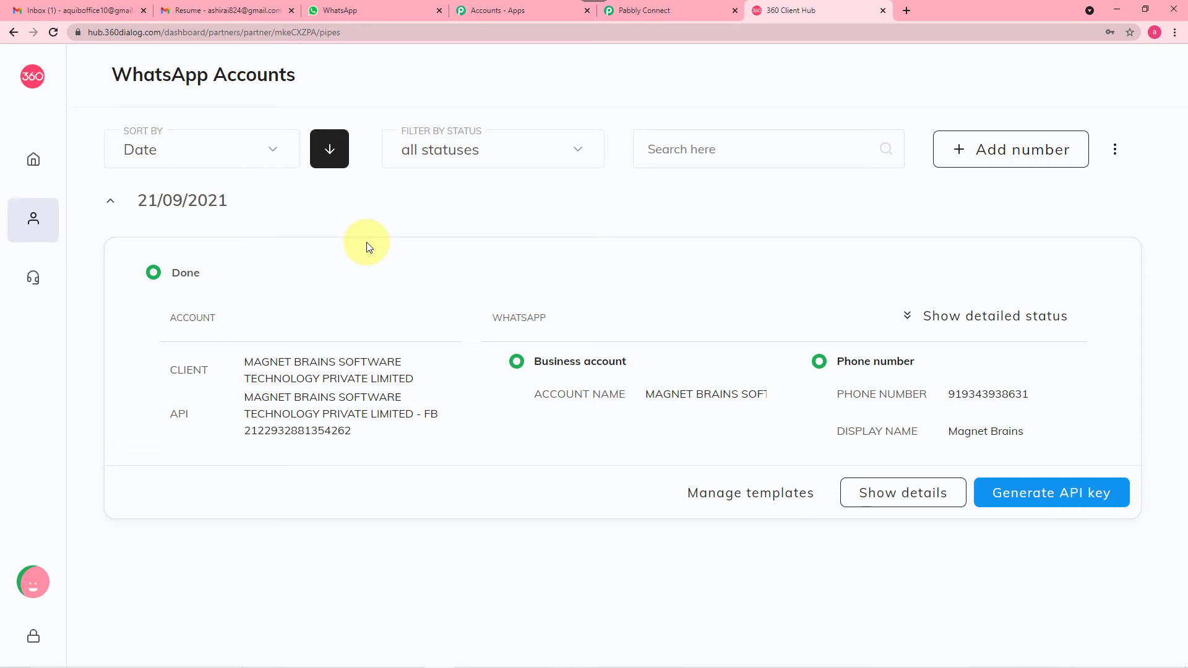
pyautogui.moveTo(26, 206)
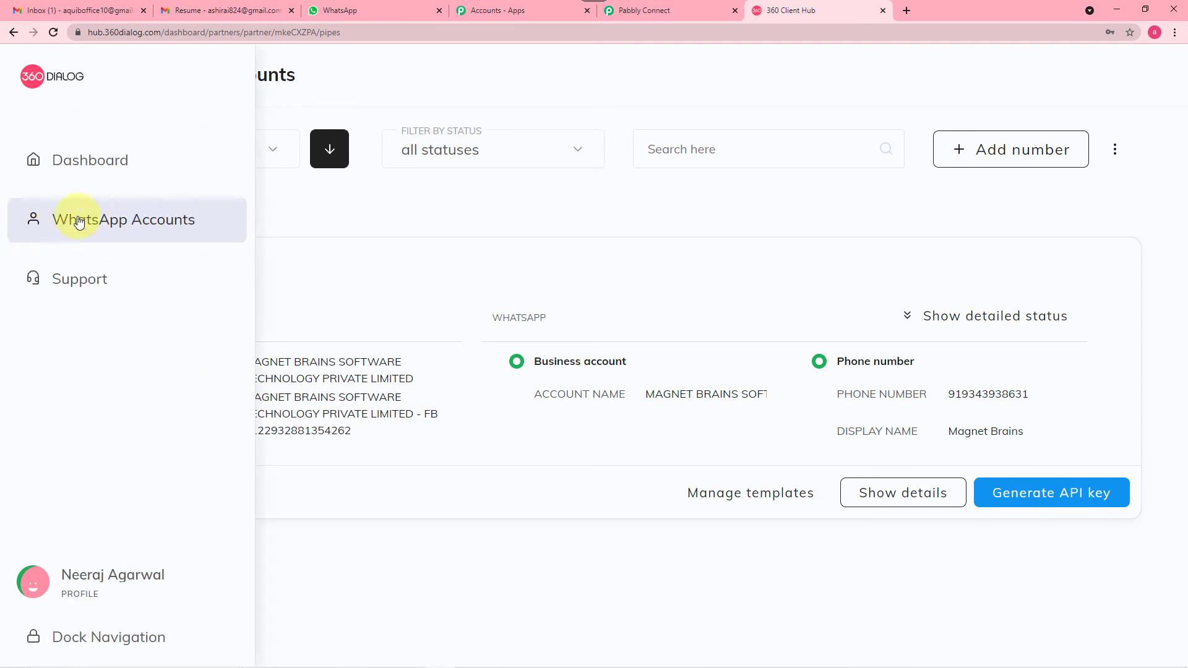
pyautogui.click(151, 228)
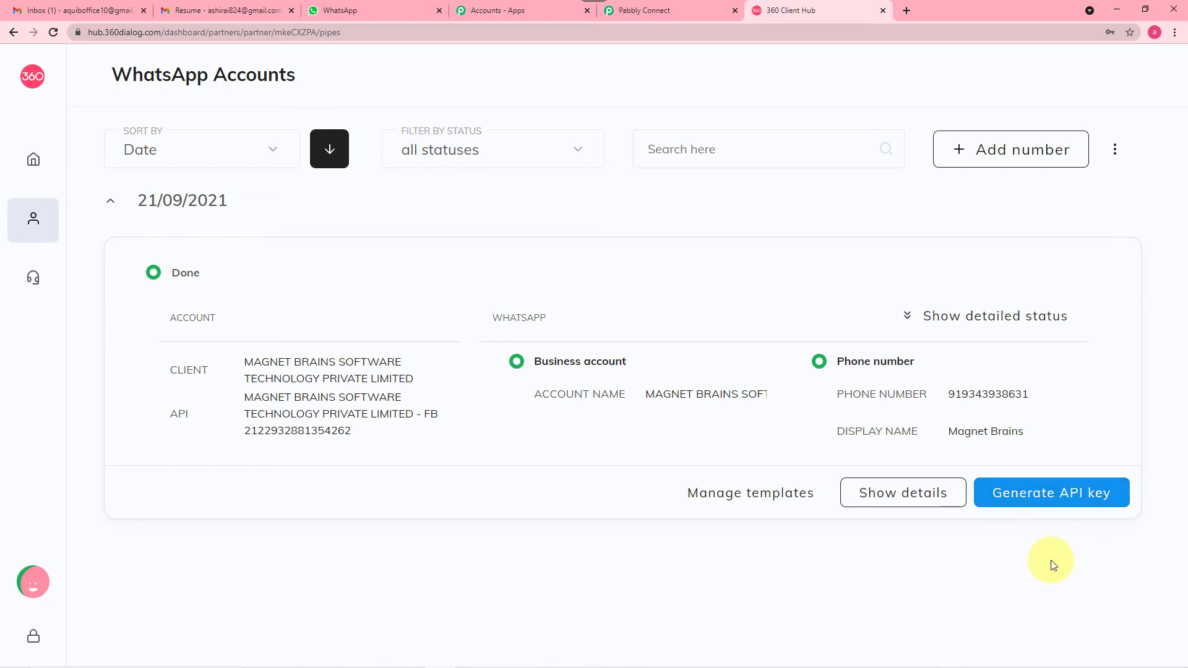
# Step: Switch back to Pabbly Connect and review the Send Template Message fields, including the templates offered under Template Name
pyautogui.click(625, 10)
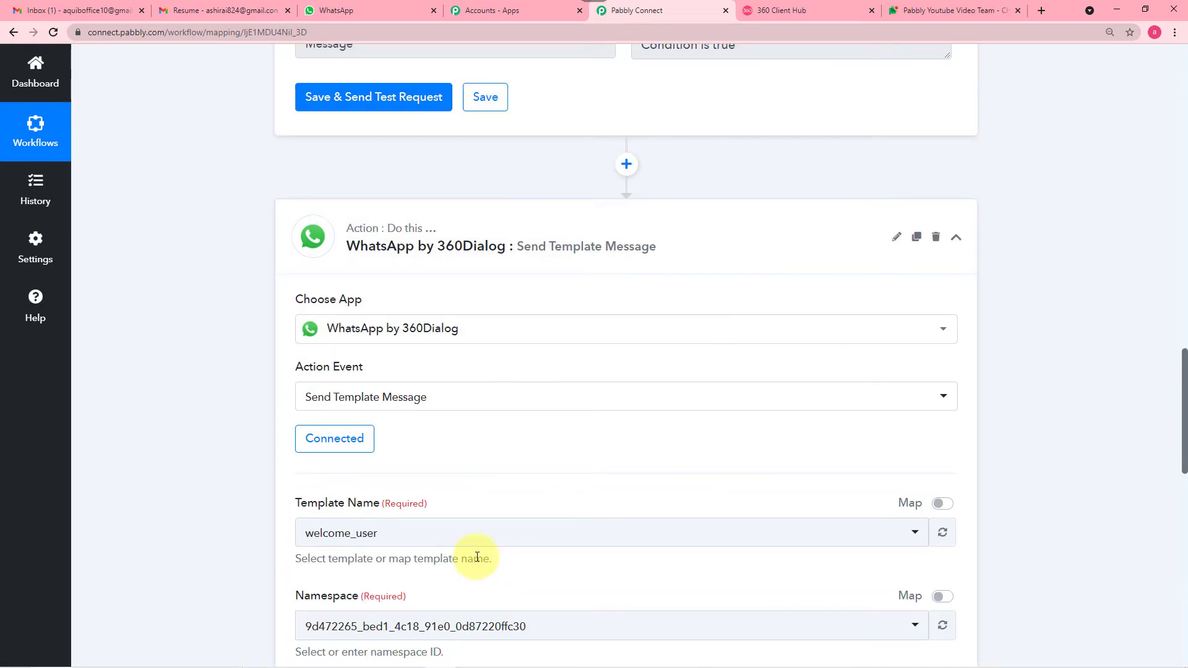
pyautogui.scroll(-2, 479, 470)
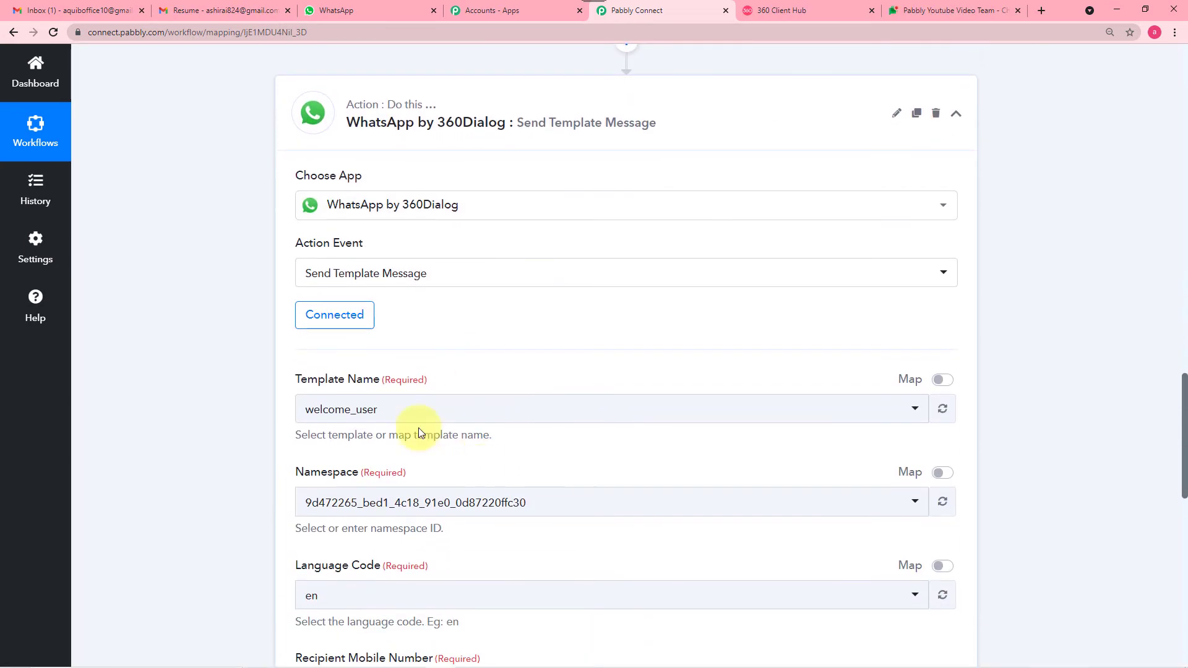
pyautogui.scroll(-1, 224, 347)
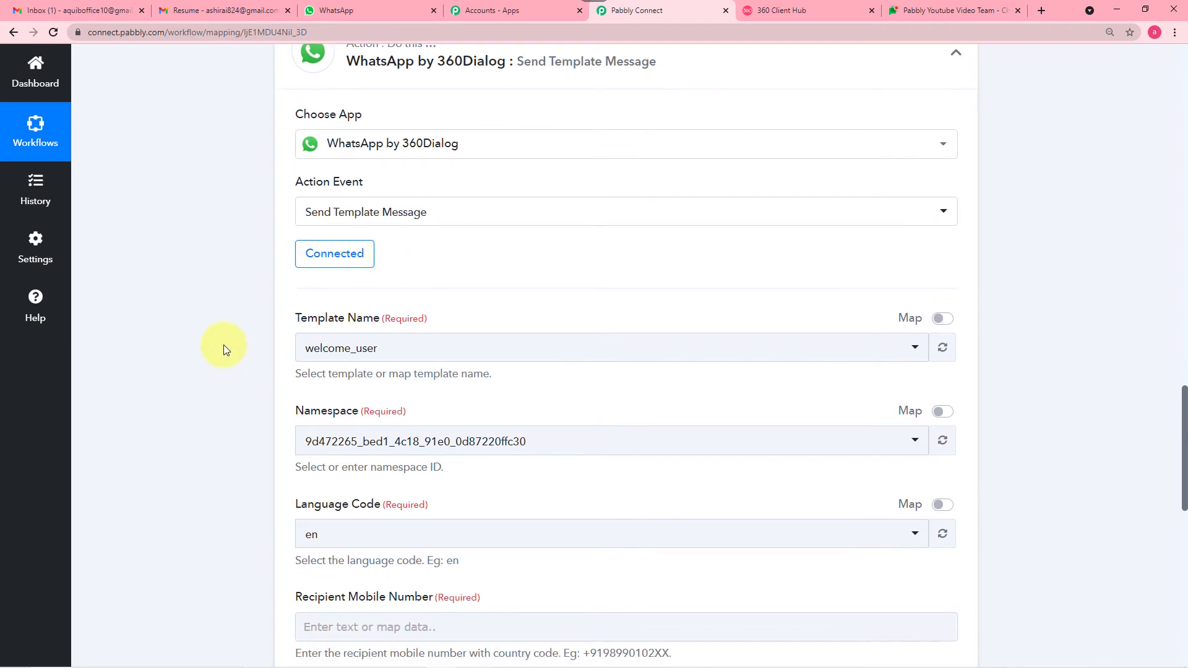
pyautogui.scroll(-2, 224, 344)
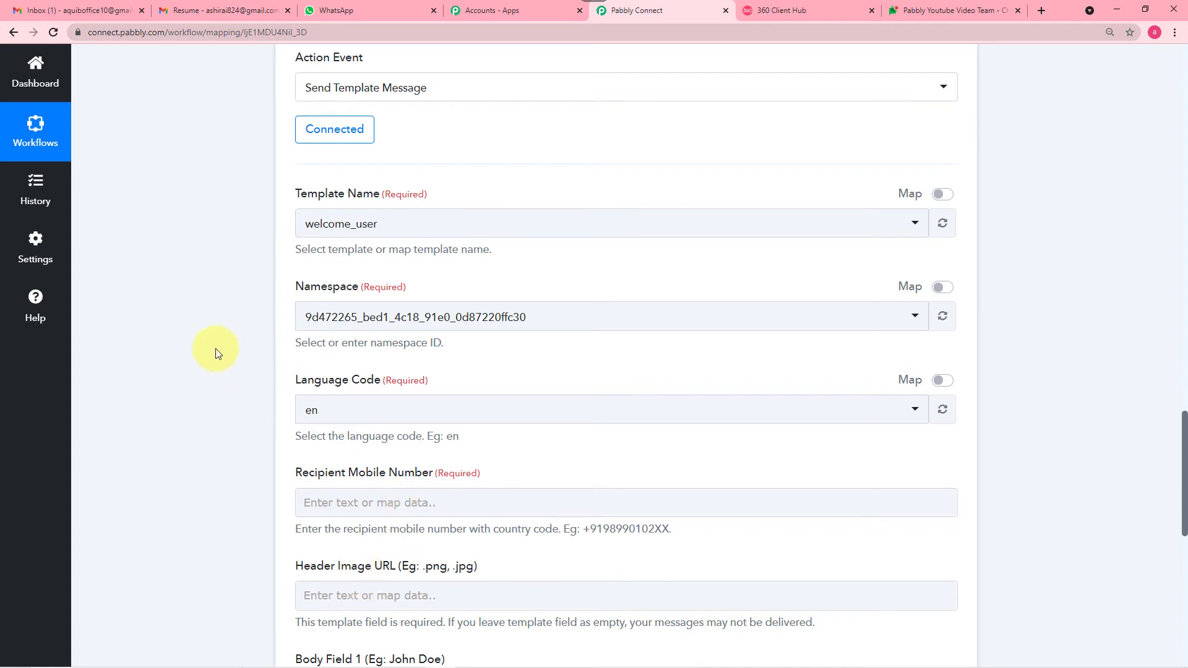
pyautogui.scroll(-1, 200, 343)
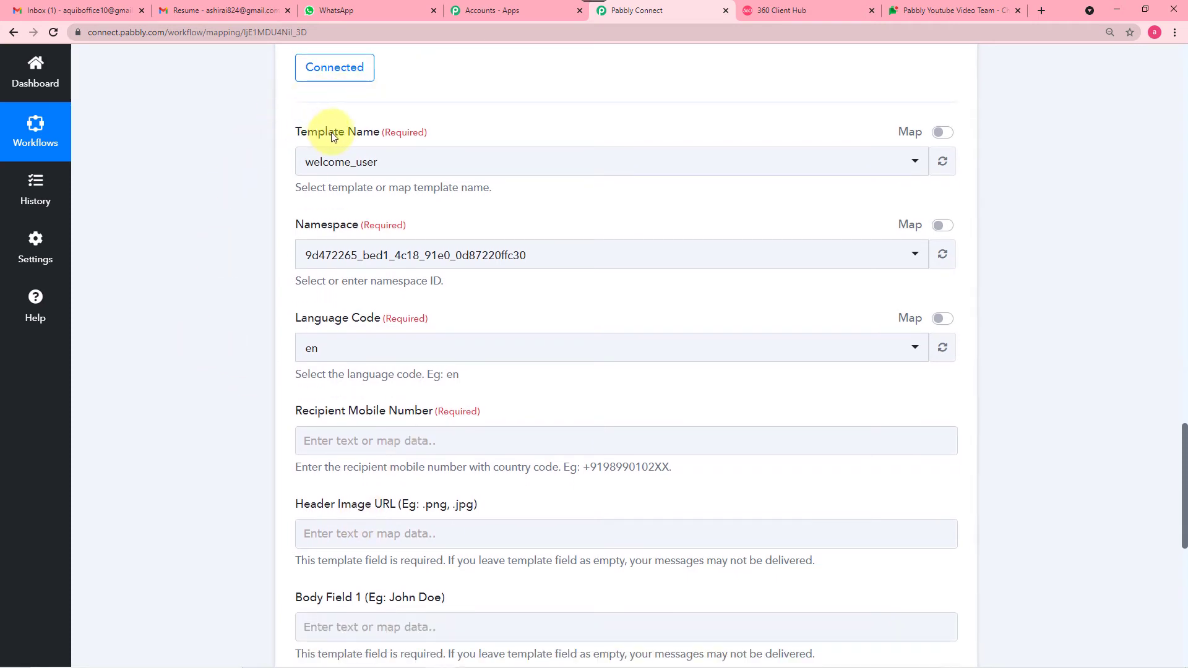
pyautogui.click(445, 175)
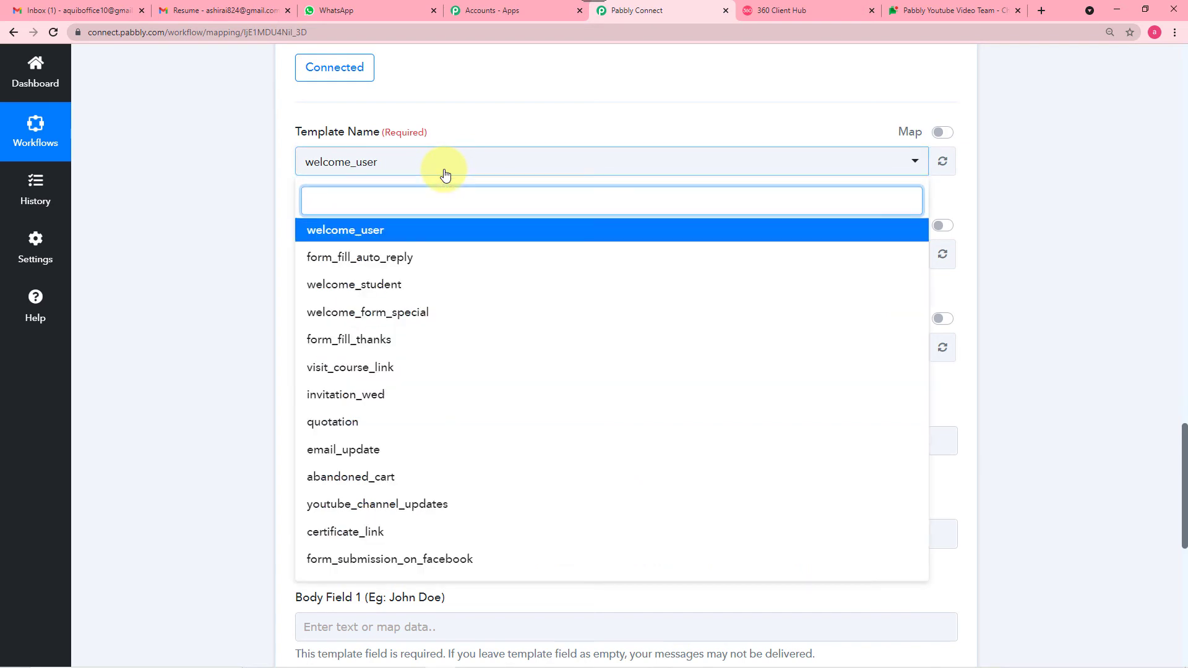
pyautogui.click(262, 180)
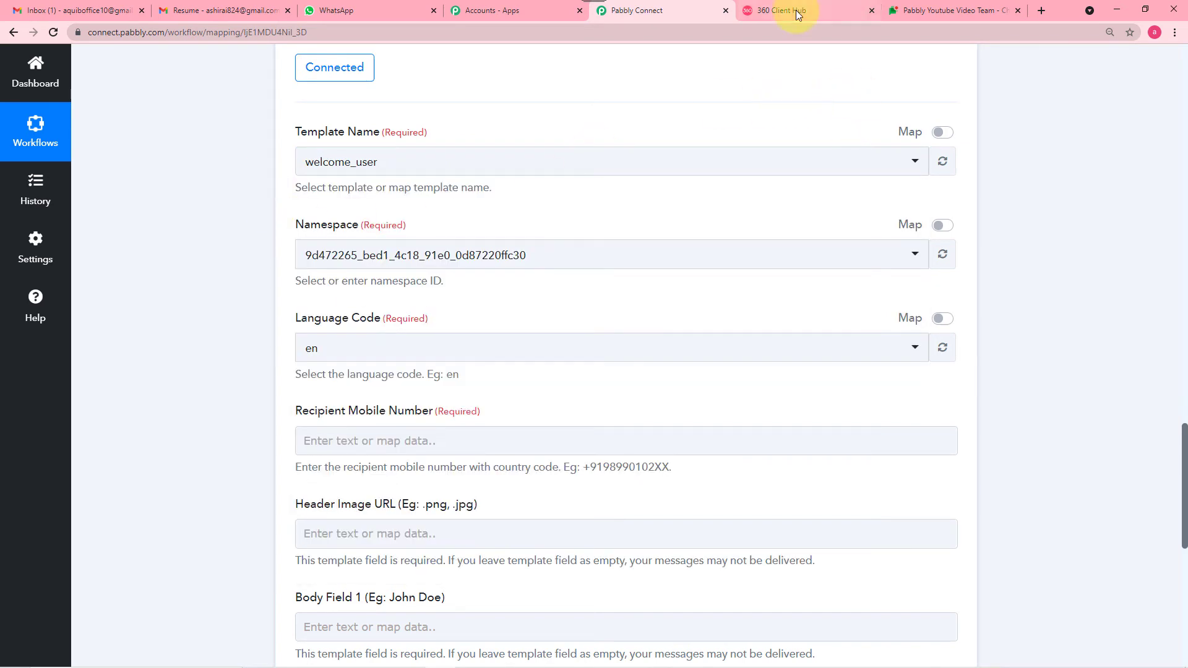
# Step: Switch to 360 Client Hub, open the WhatsApp account's message templates and preview the certificate_link template's document header and body fields
pyautogui.click(777, 10)
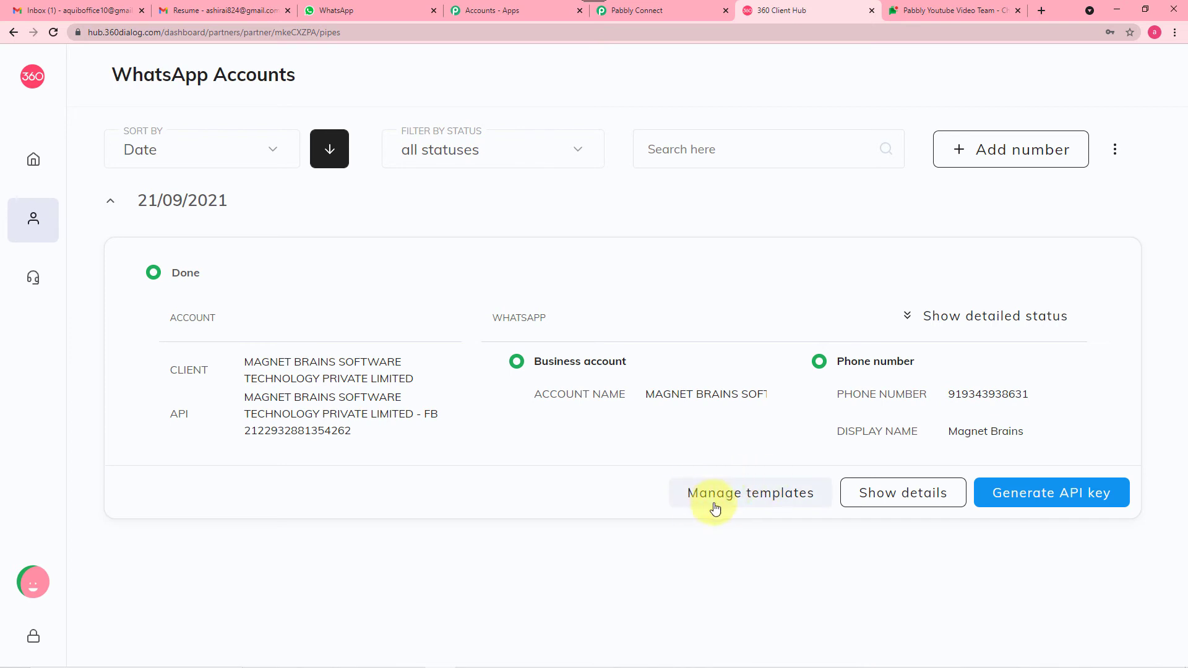
pyautogui.click(756, 504)
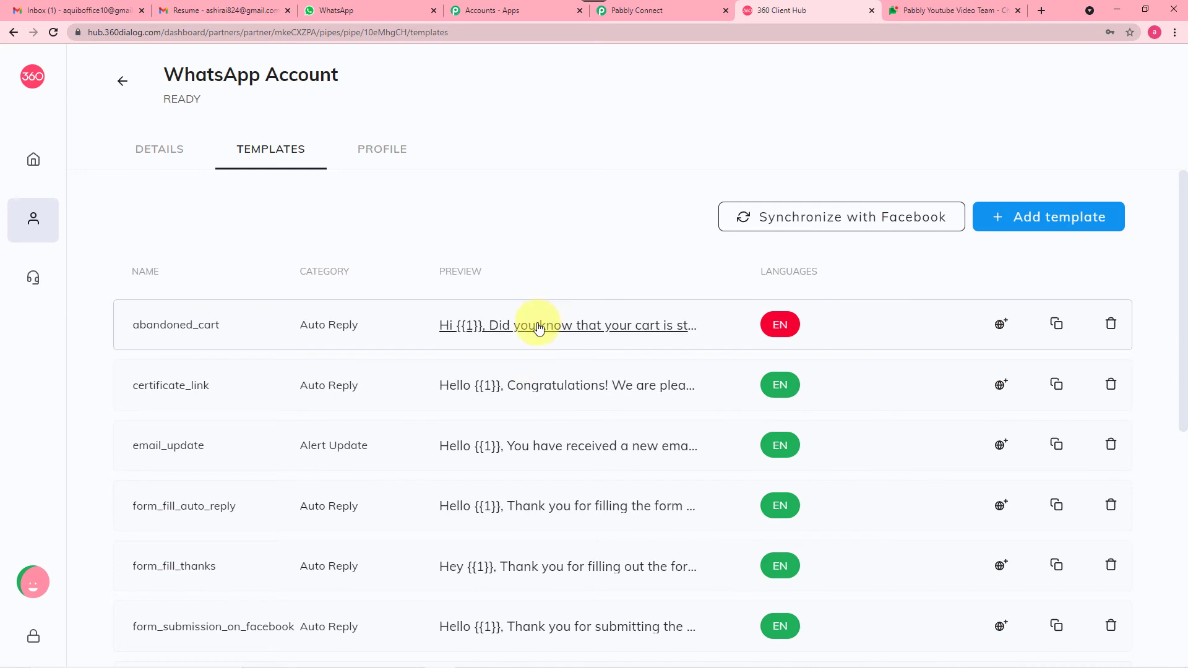
pyautogui.click(550, 389)
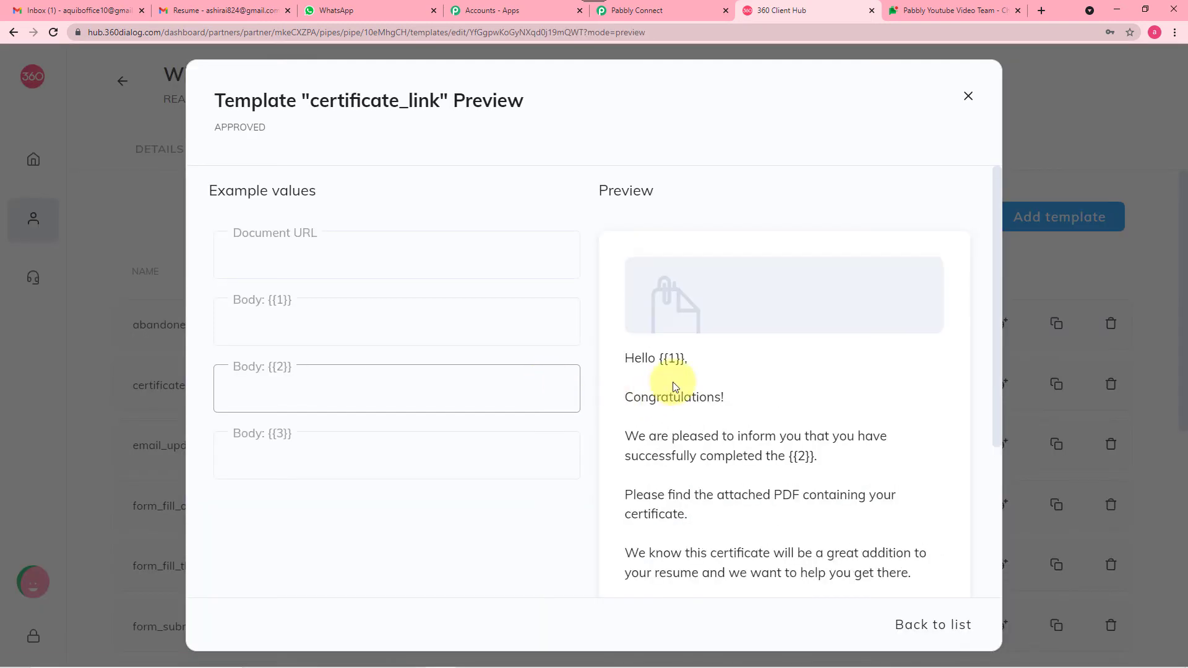
pyautogui.scroll(-2, 711, 365)
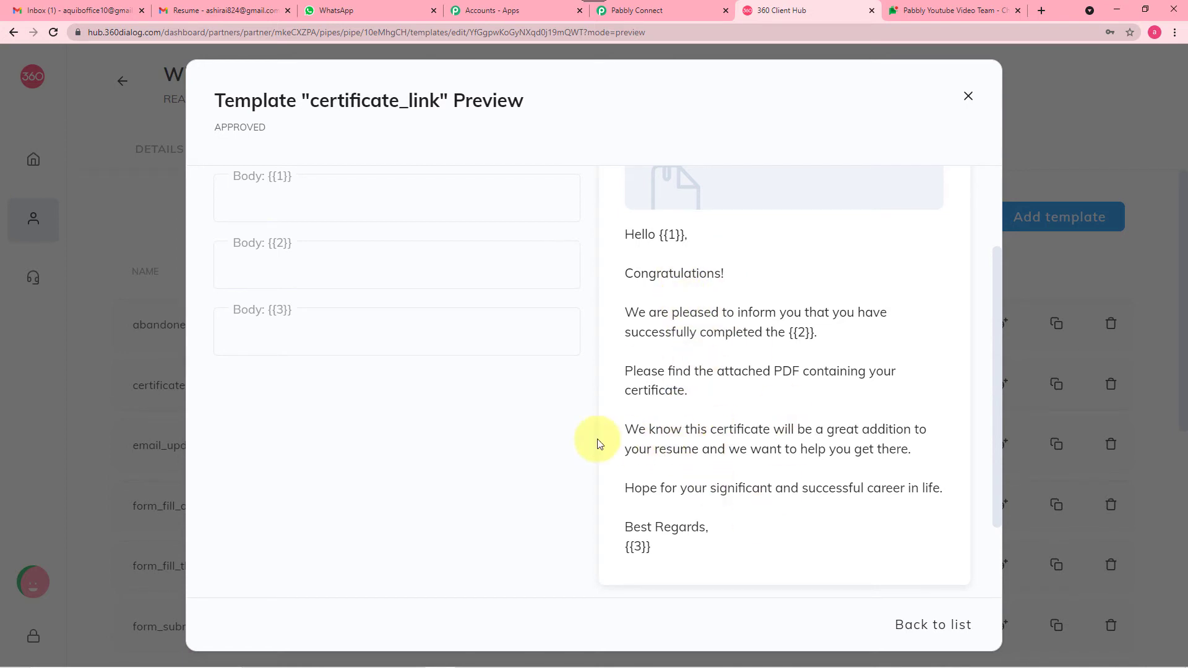
pyautogui.scroll(2, 489, 468)
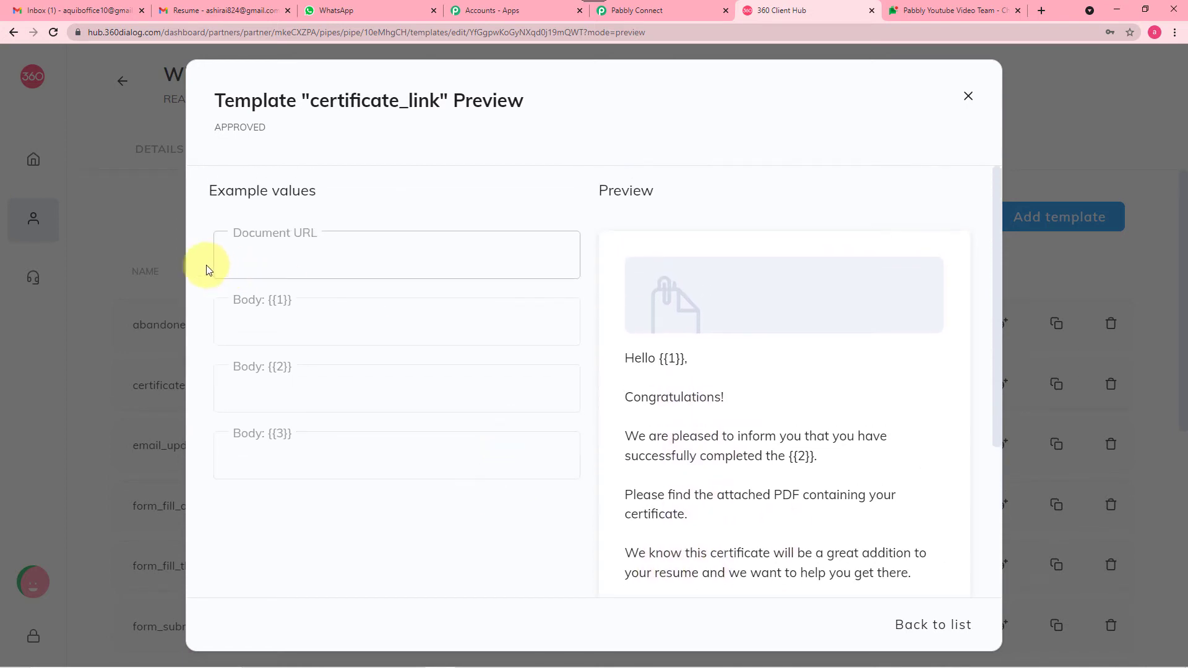
pyautogui.click(129, 239)
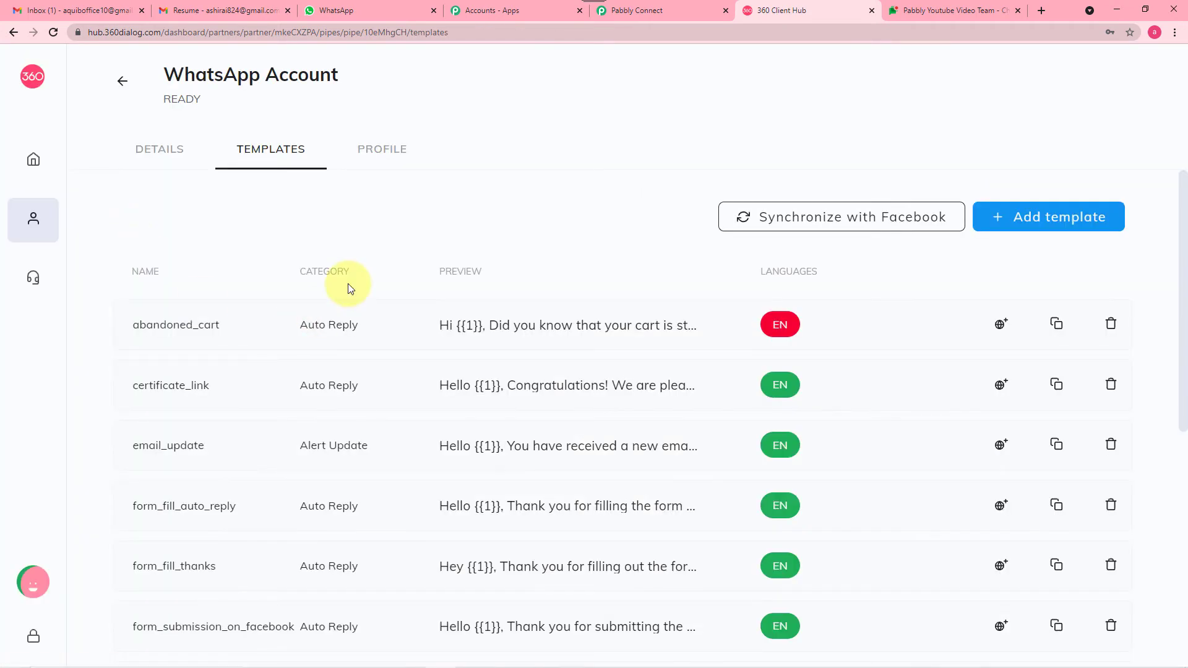
pyautogui.scroll(-1, 347, 303)
pyautogui.scroll(1, 348, 321)
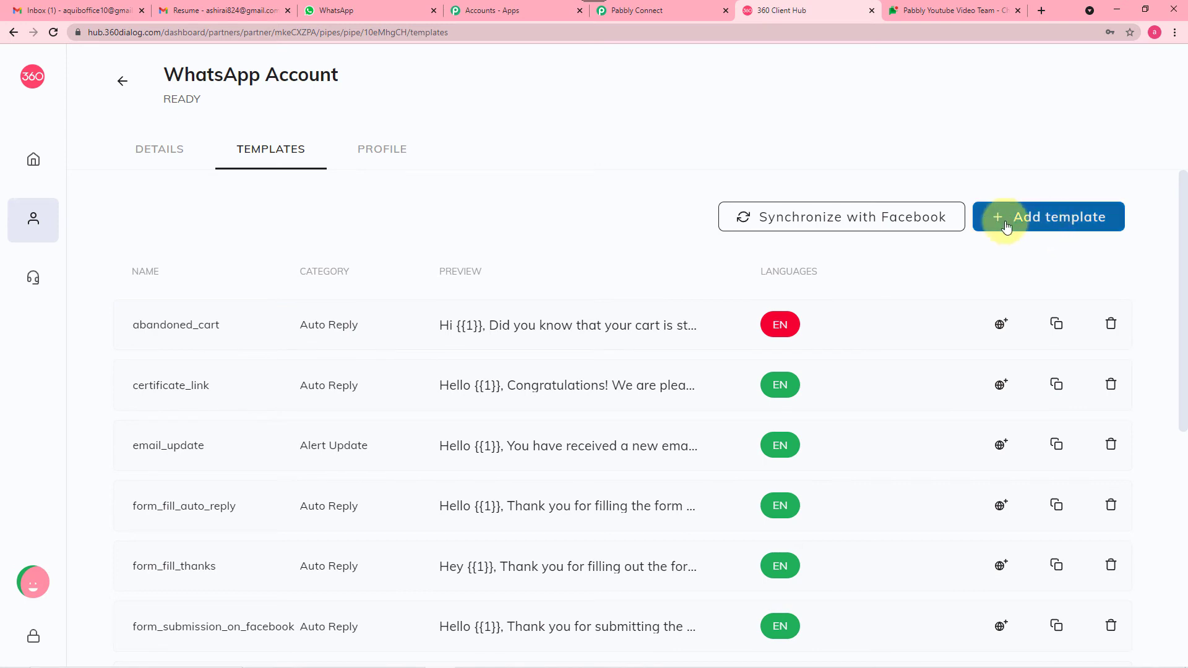
# Step: Open the new message template form, examine its category and language options and body field, and close it without saving
pyautogui.click(1047, 223)
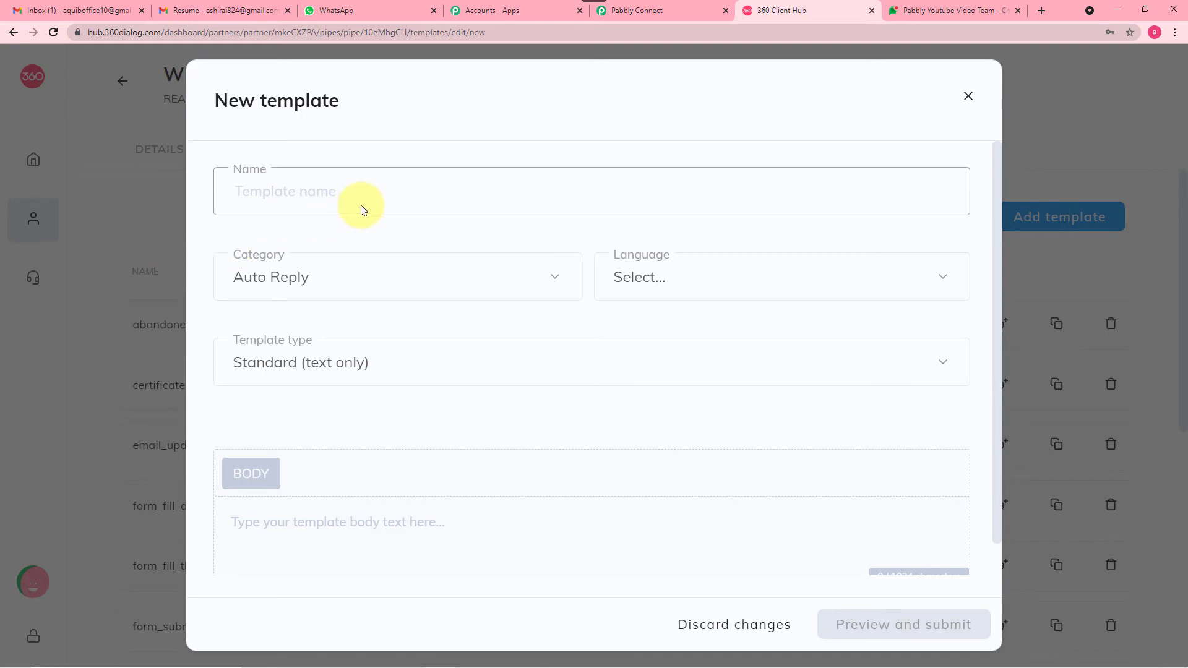
pyautogui.click(443, 289)
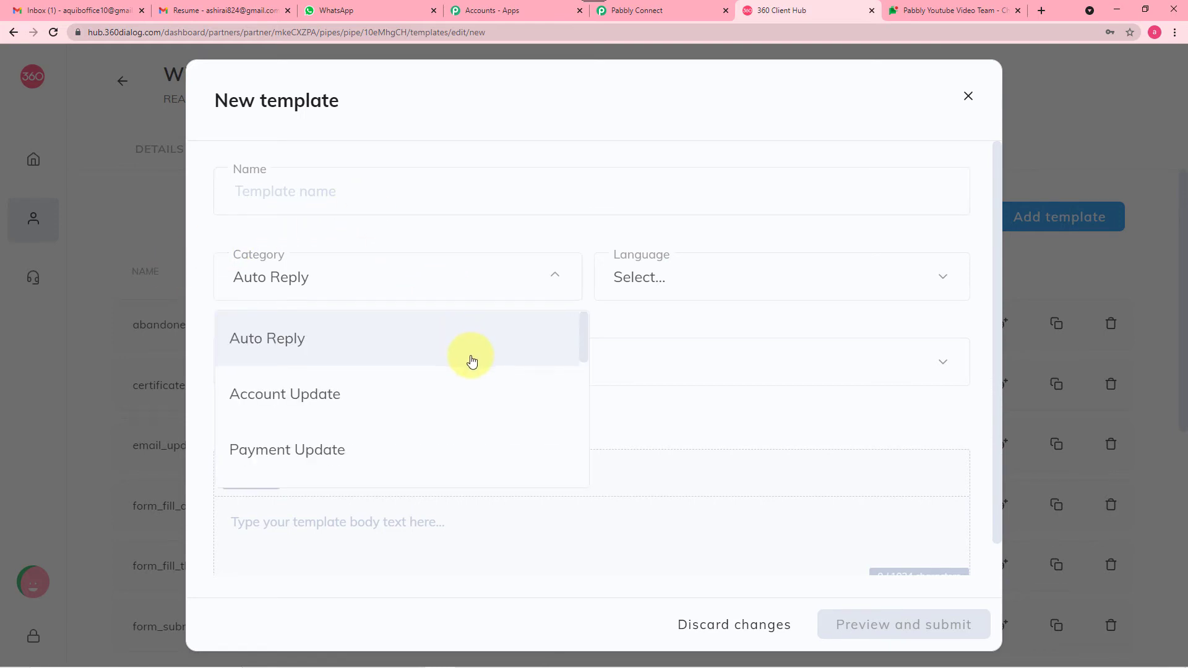
pyautogui.scroll(-1, 470, 359)
pyautogui.scroll(1, 396, 338)
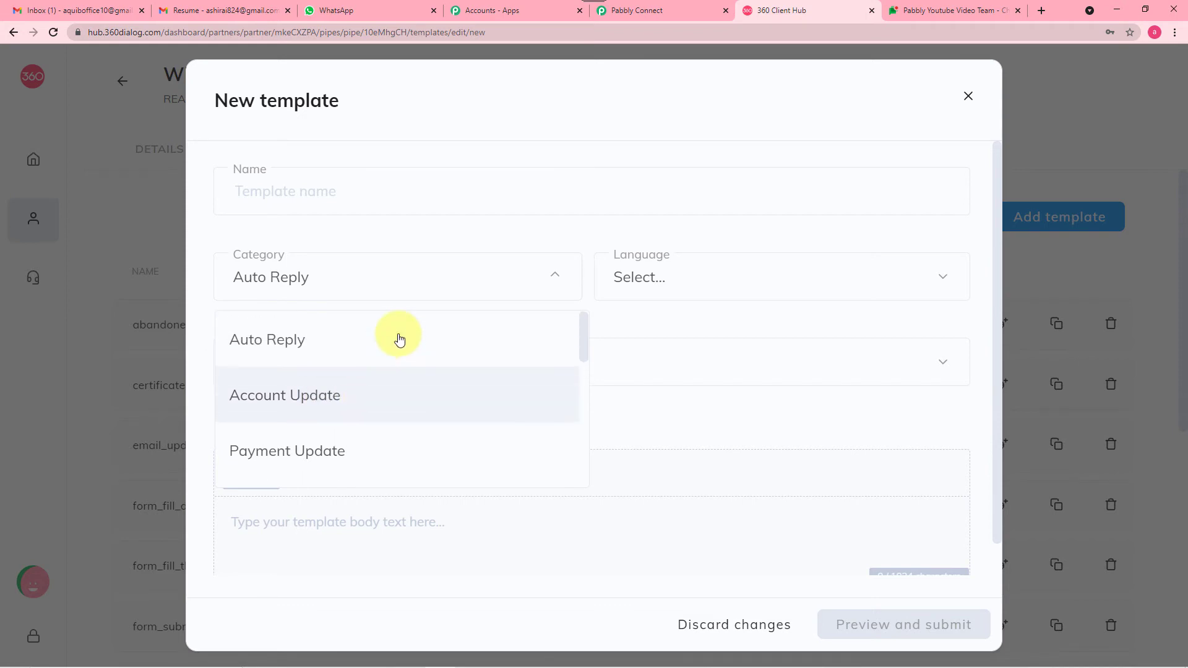
pyautogui.scroll(-2, 396, 365)
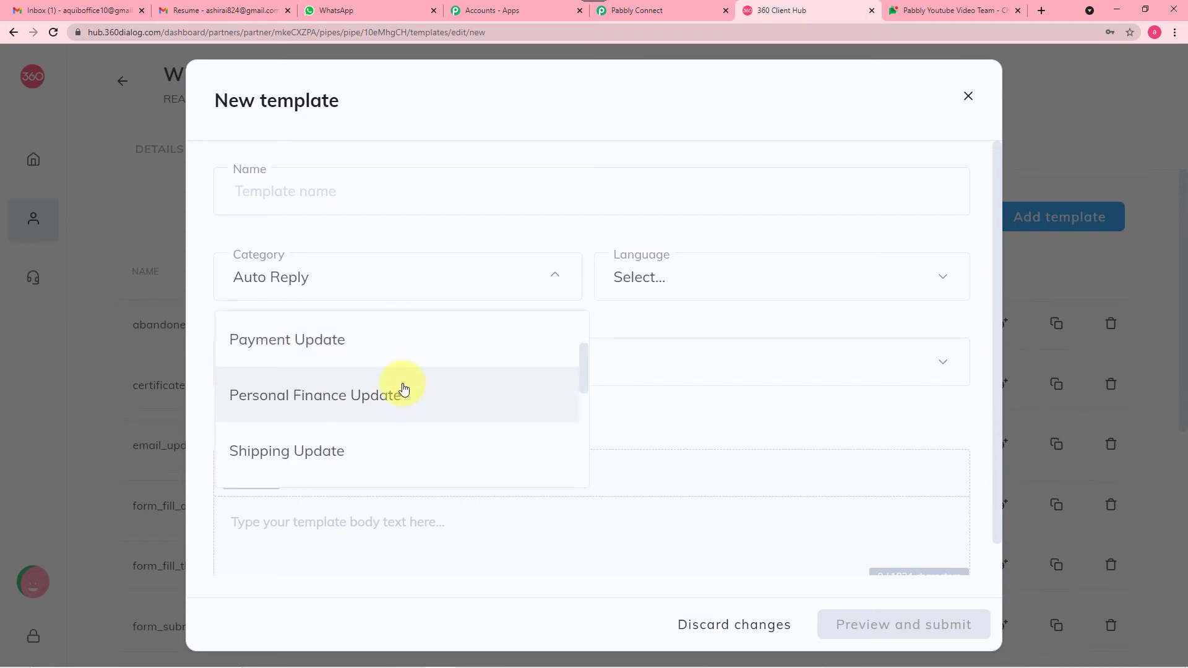
pyautogui.scroll(-2, 387, 419)
pyautogui.scroll(-2, 396, 408)
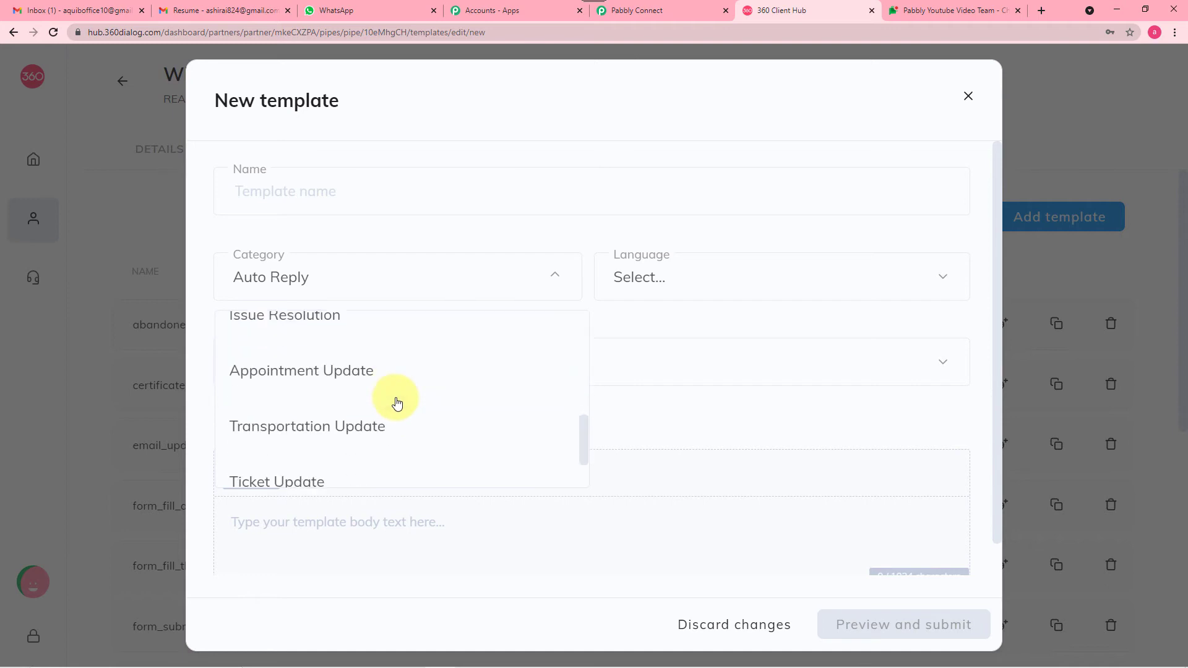
pyautogui.click(544, 231)
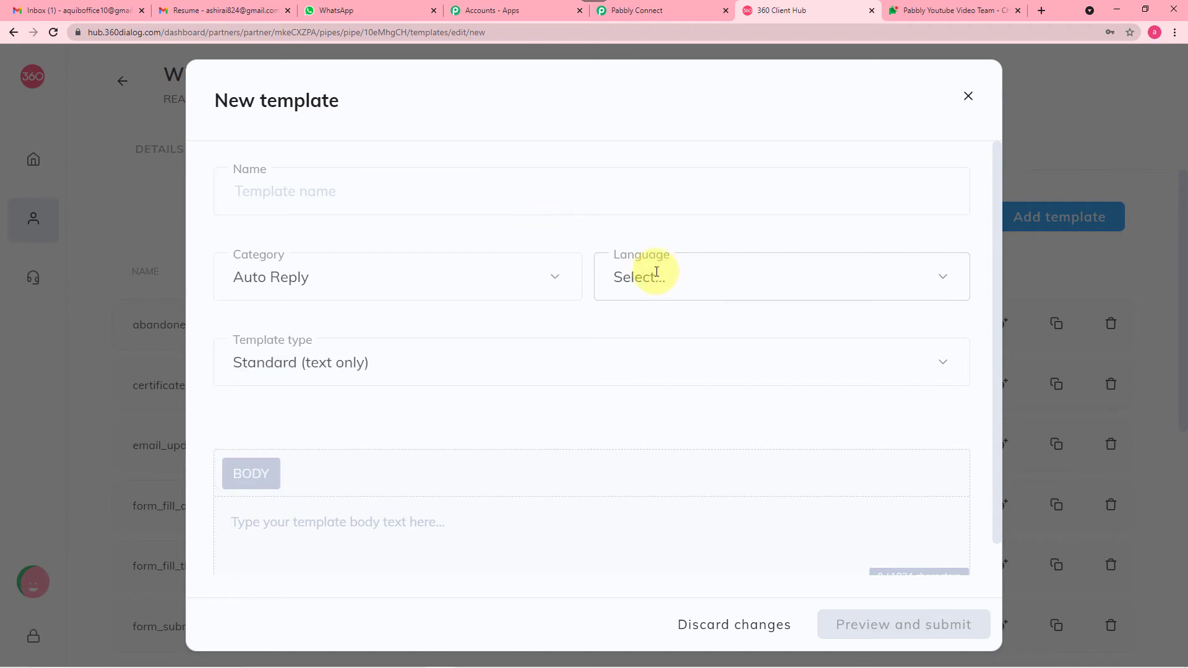
pyautogui.click(715, 288)
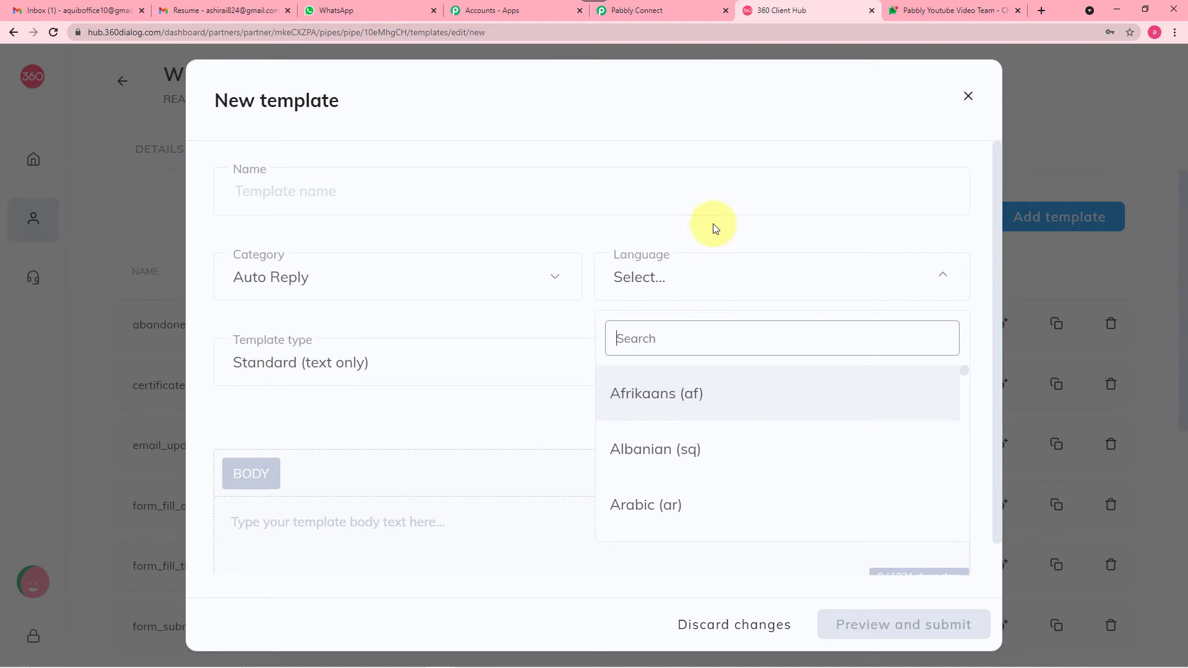
pyautogui.click(701, 236)
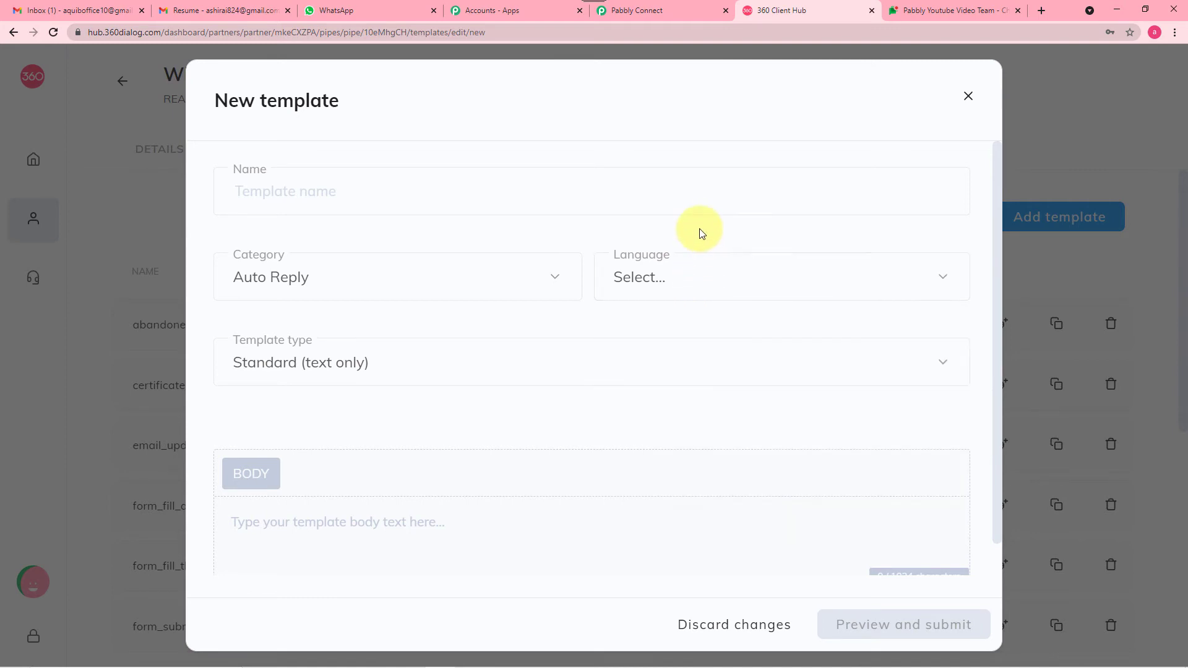
pyautogui.scroll(-1, 702, 234)
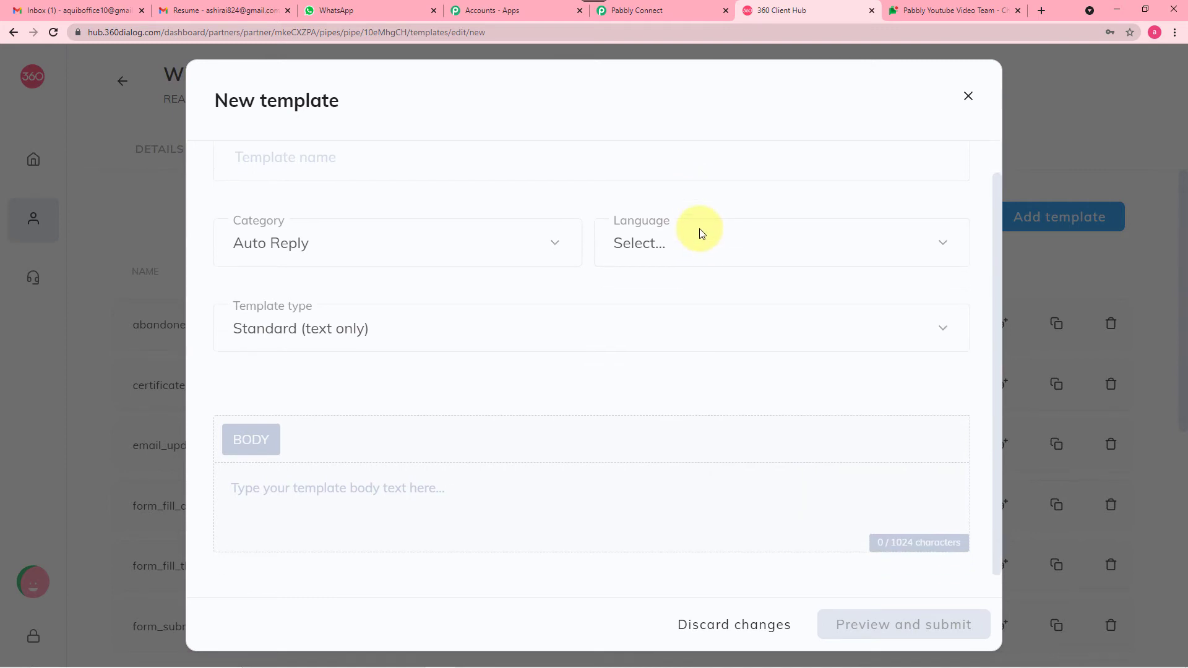
pyautogui.click(359, 496)
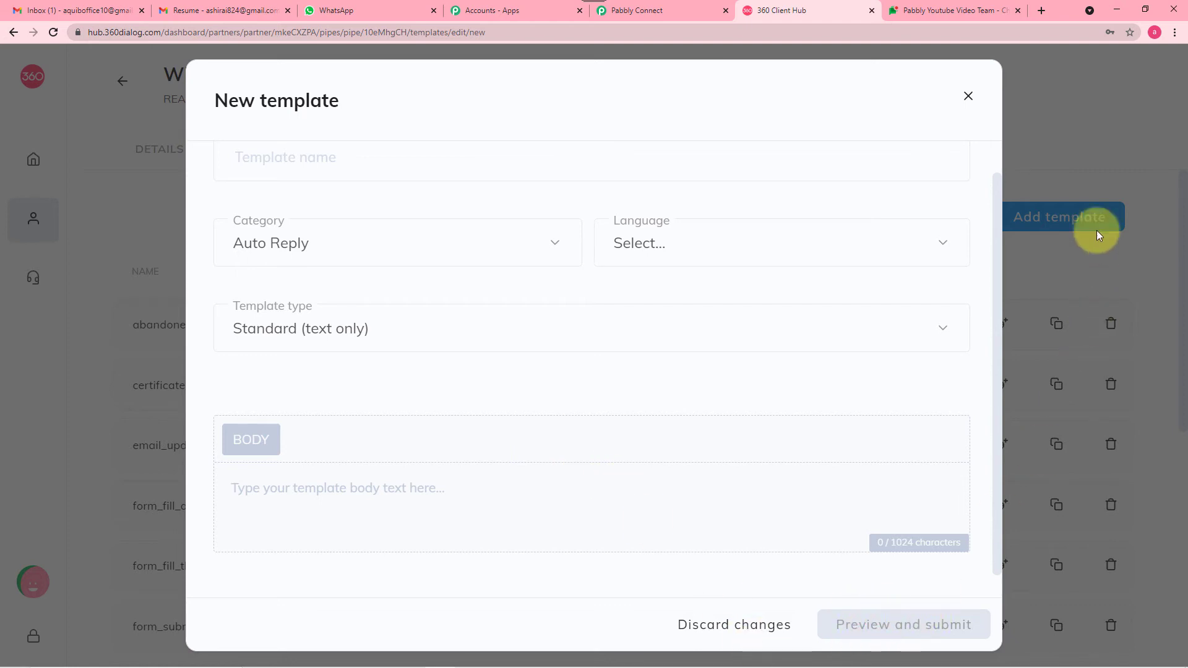
pyautogui.click(1085, 166)
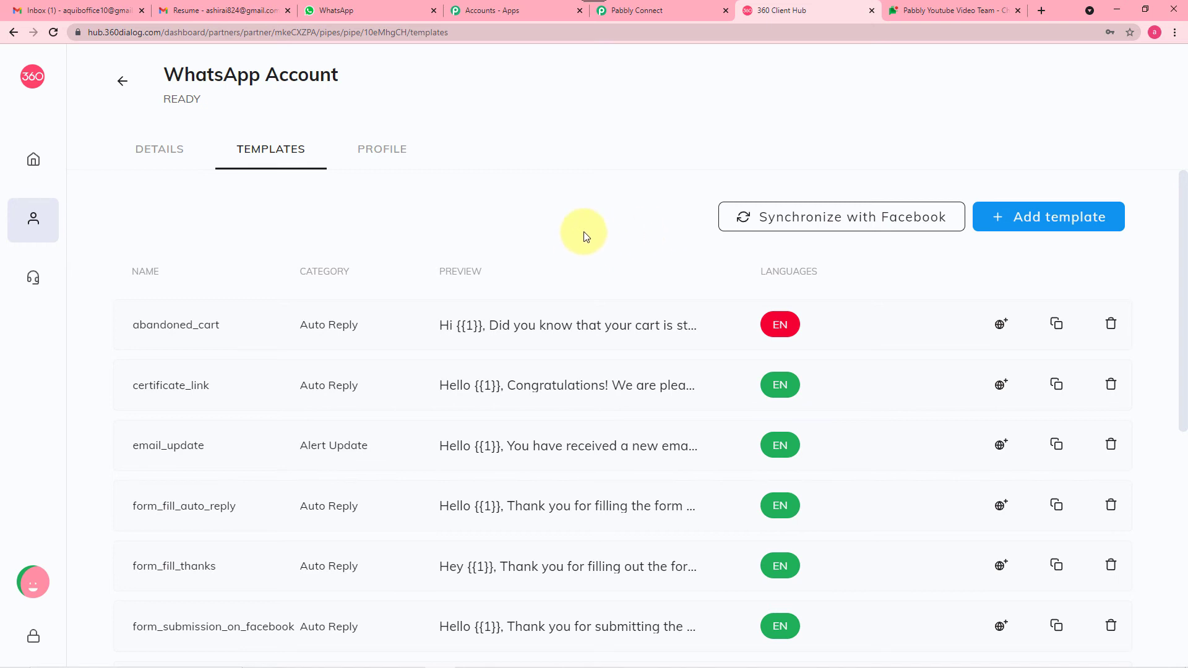
# Step: Switch back to Pabbly Connect and set the Send Template Message action's Template Name to email_update
pyautogui.scroll(-4, 592, 233)
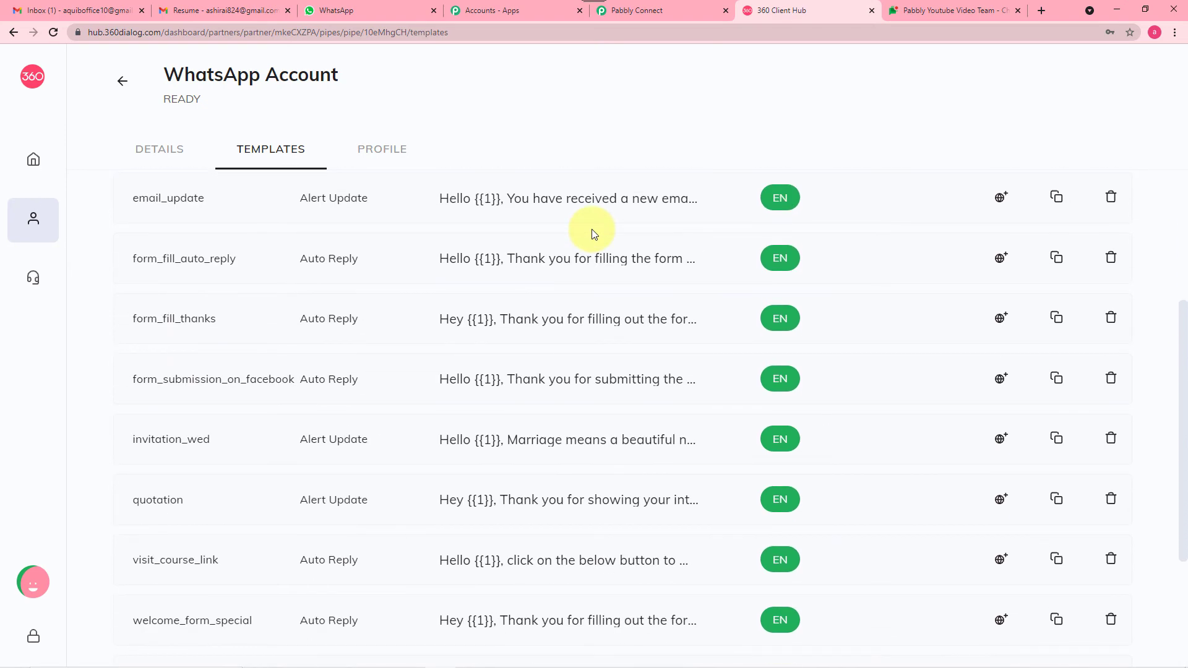
pyautogui.scroll(3, 591, 233)
pyautogui.scroll(1, 591, 233)
pyautogui.scroll(-7, 593, 232)
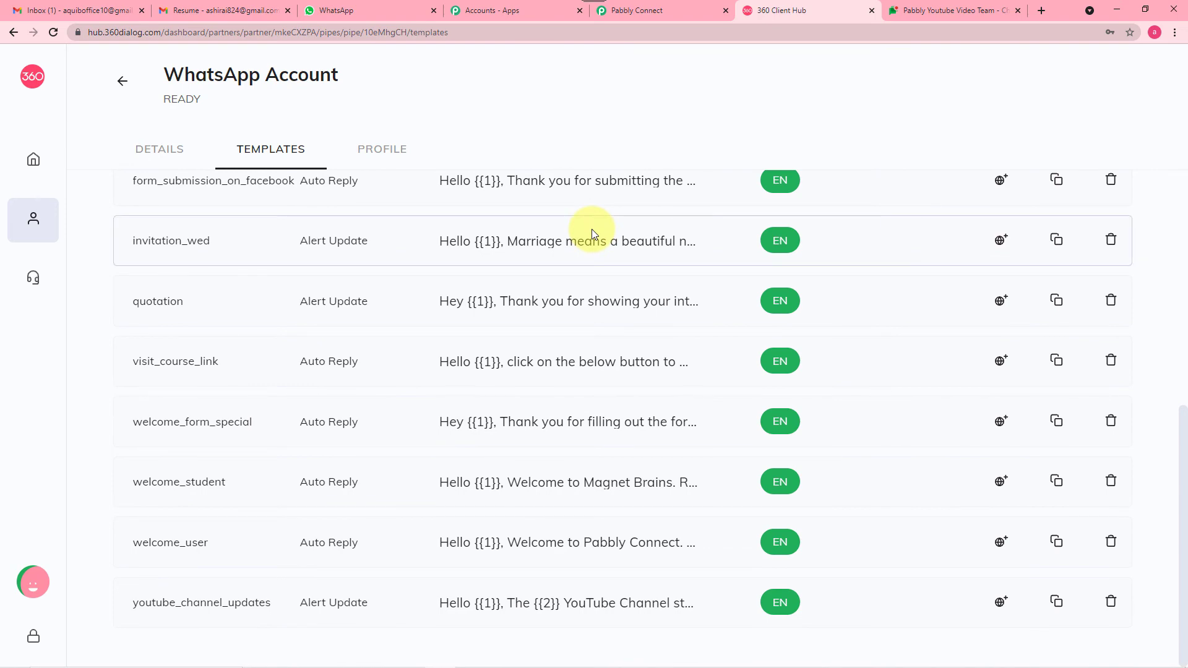
pyautogui.scroll(2, 520, 242)
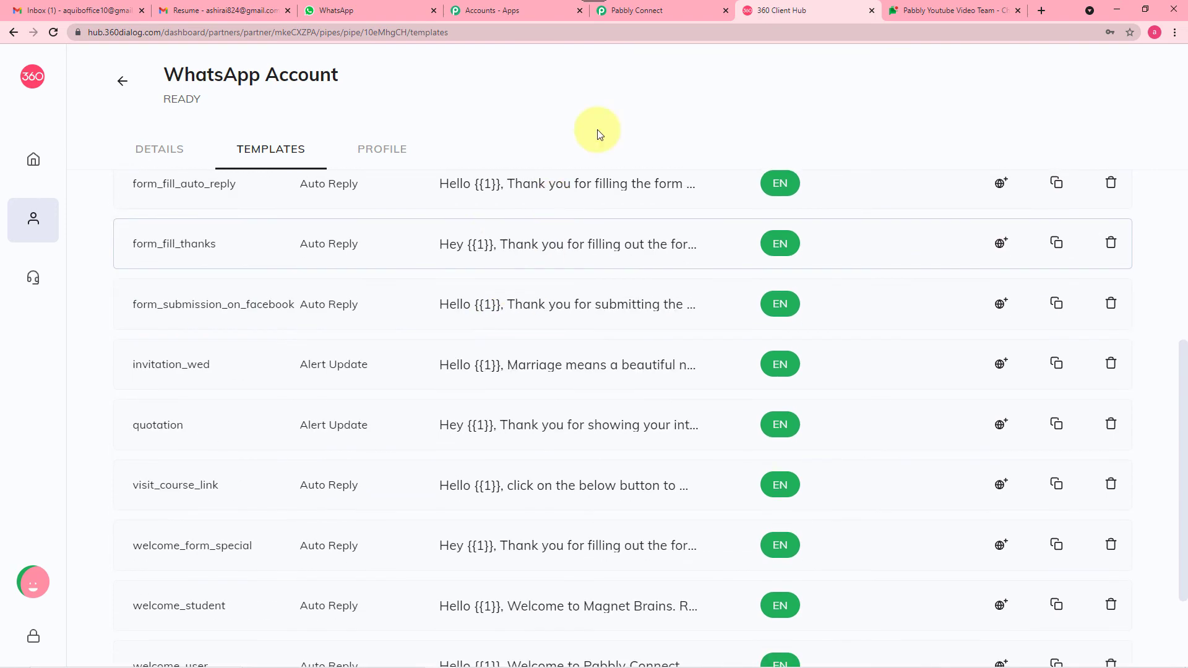
pyautogui.click(630, 13)
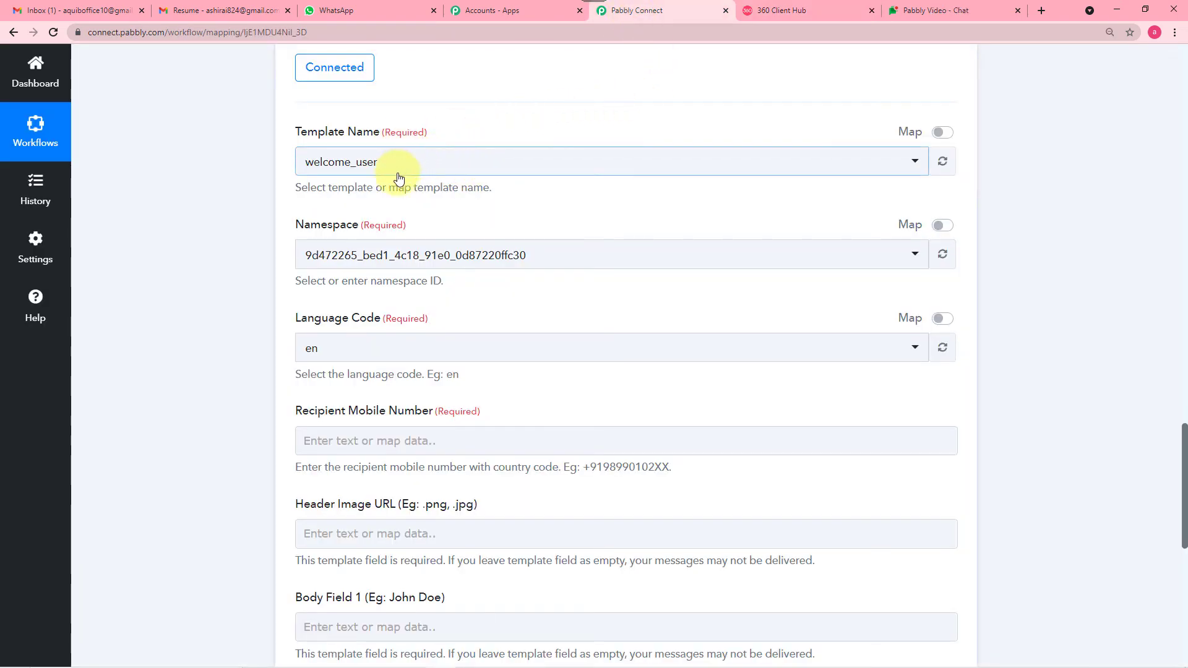
pyautogui.click(514, 173)
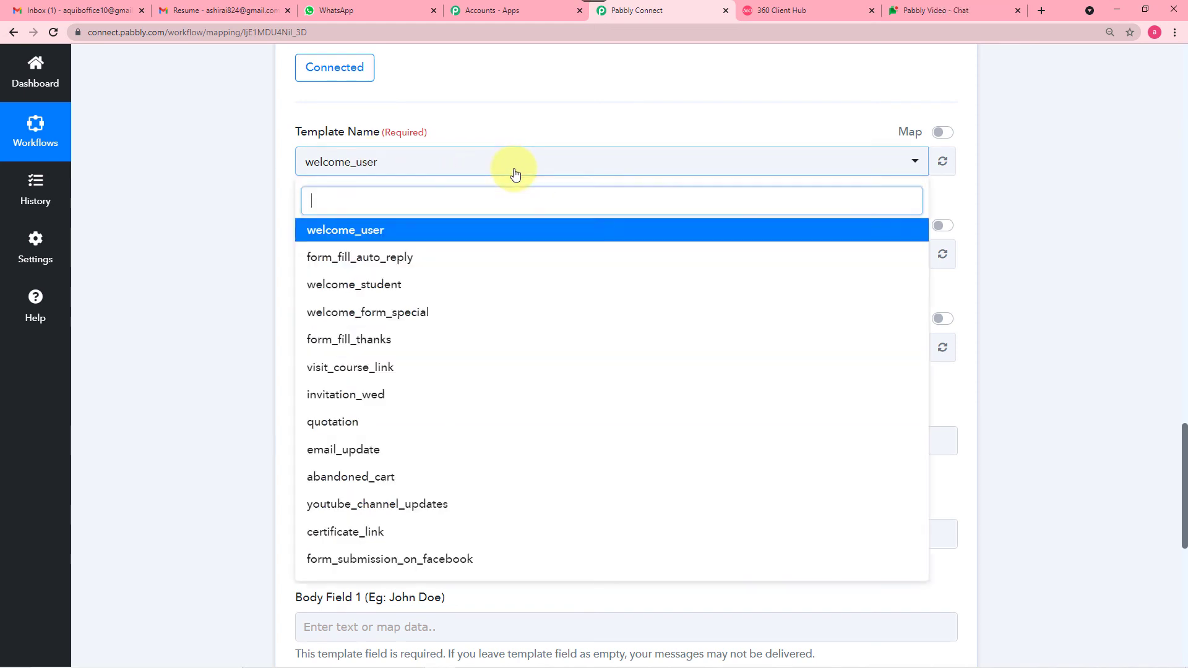
pyautogui.click(337, 452)
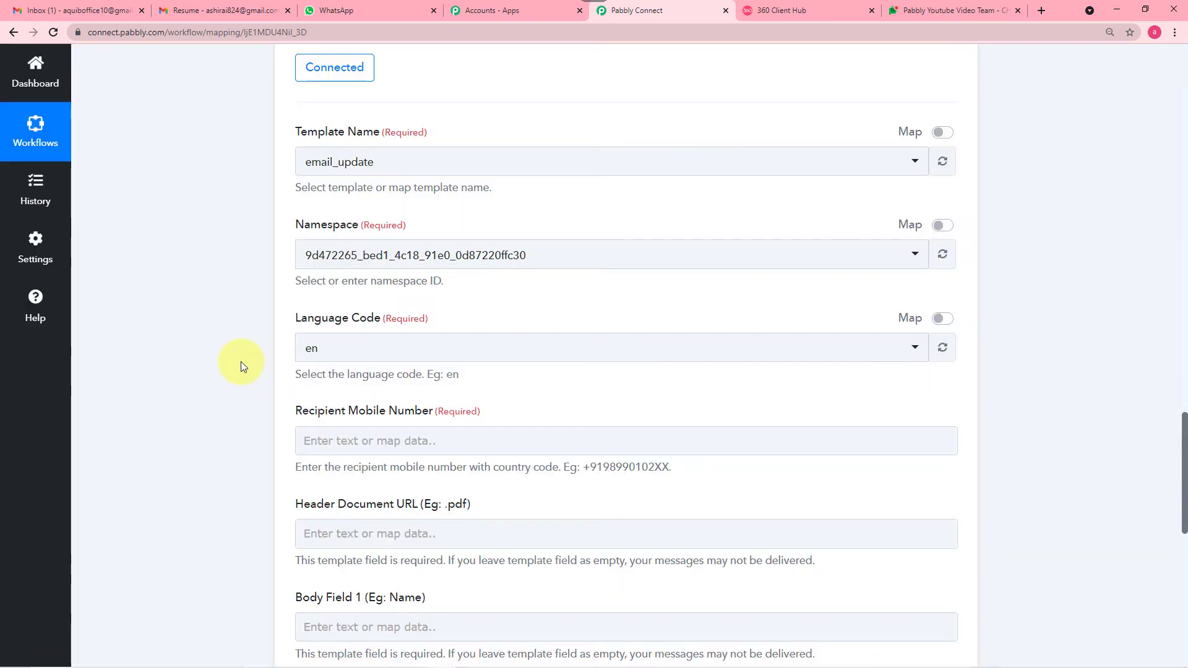
# Step: Fill in the Recipient Mobile Number with the recipient's phone number, including the country code
pyautogui.scroll(-1, 240, 362)
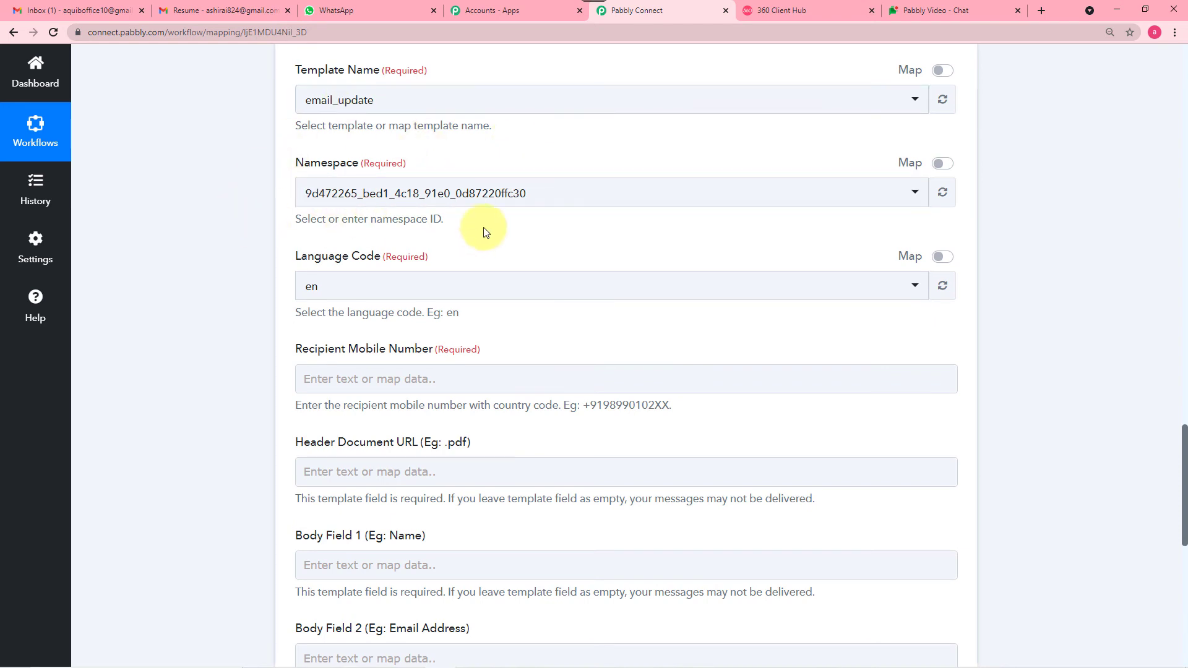
pyautogui.scroll(-1, 507, 223)
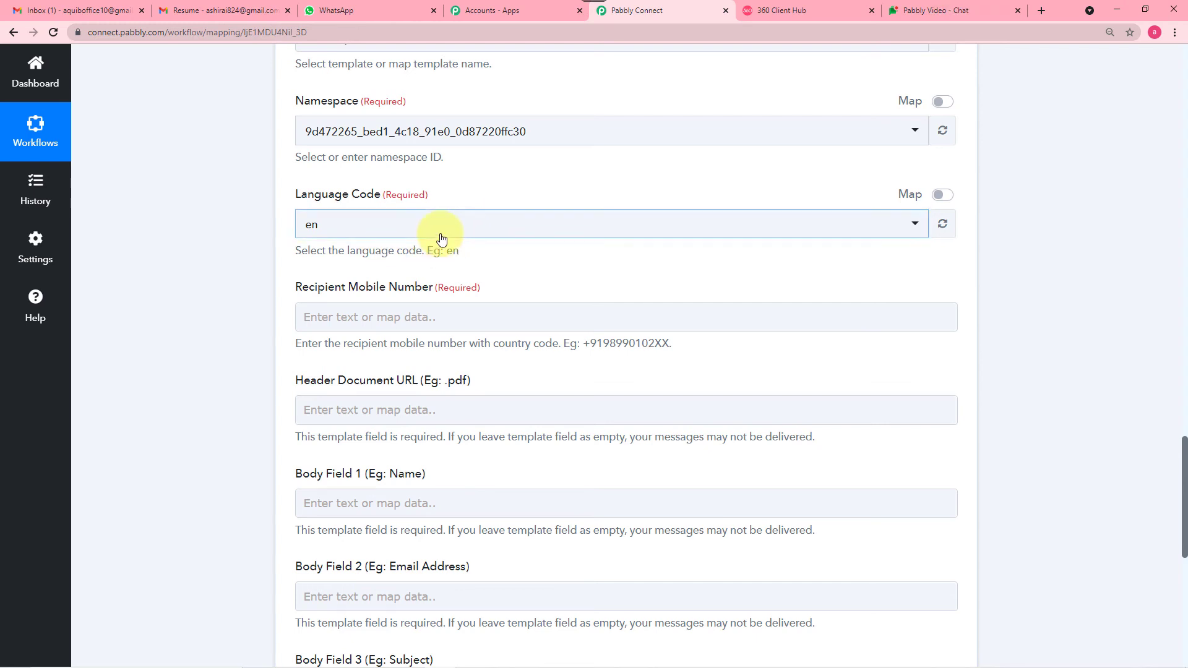
pyautogui.scroll(-2, 231, 240)
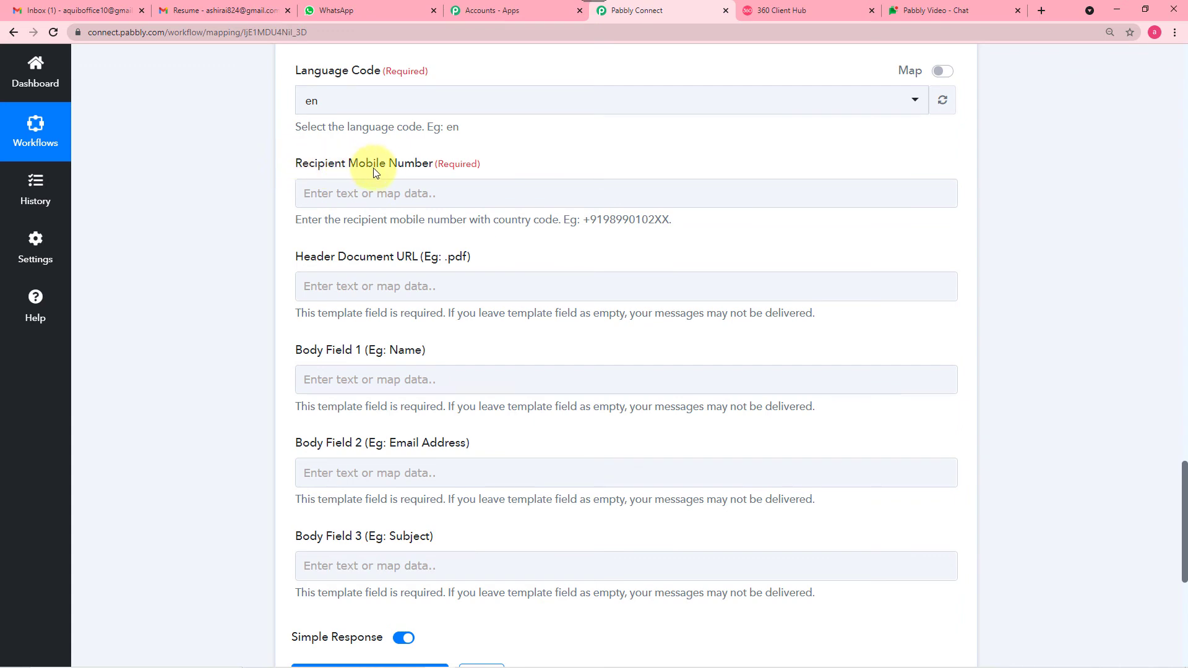
pyautogui.click(424, 193)
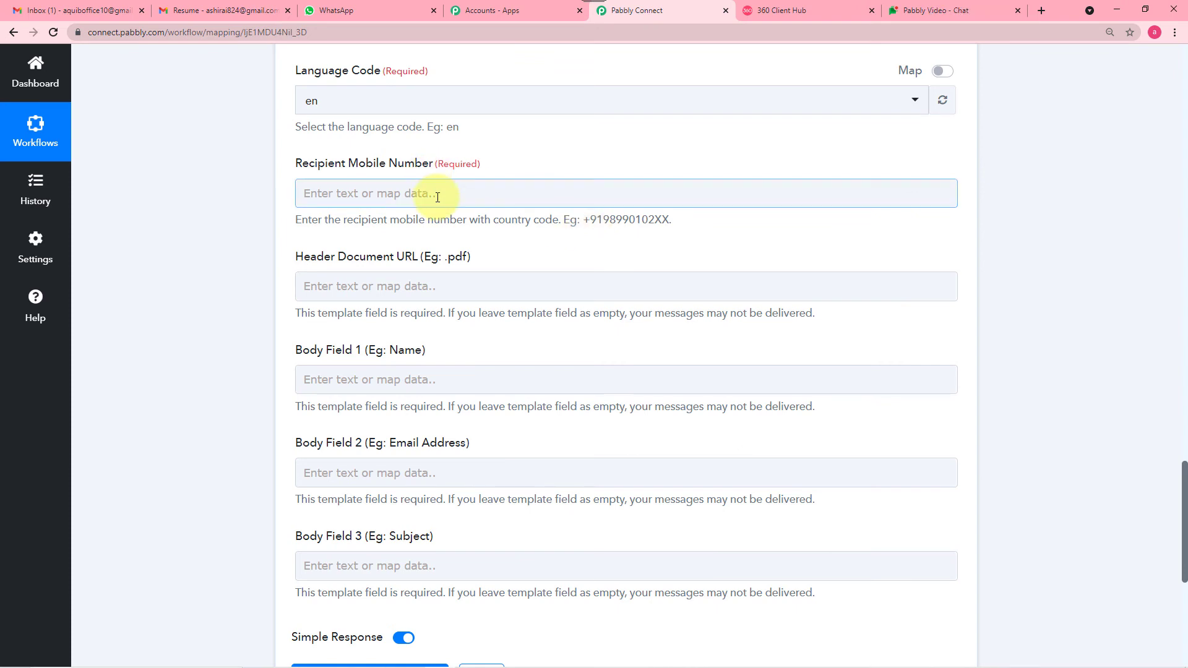
pyautogui.click(438, 197)
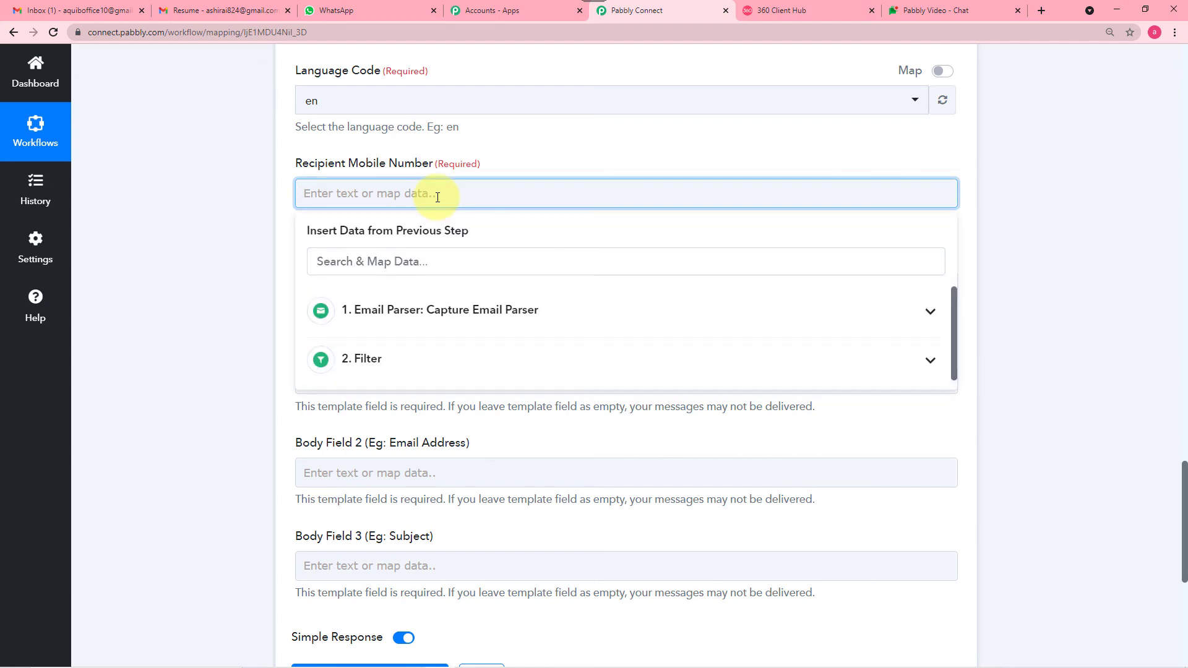
pyautogui.hotkey('ctrl', 'v')
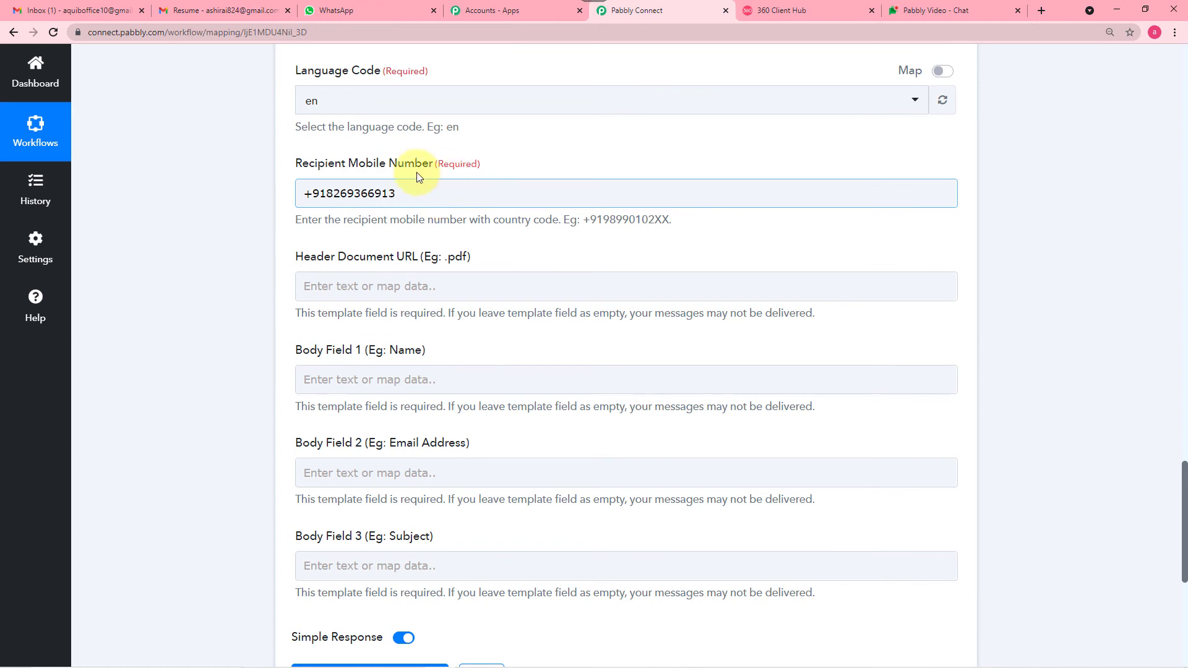
pyautogui.click(345, 234)
# Step: Map the Header Document URL to Attachment Links 0 from the Email Parser step
pyautogui.scroll(-1, 356, 266)
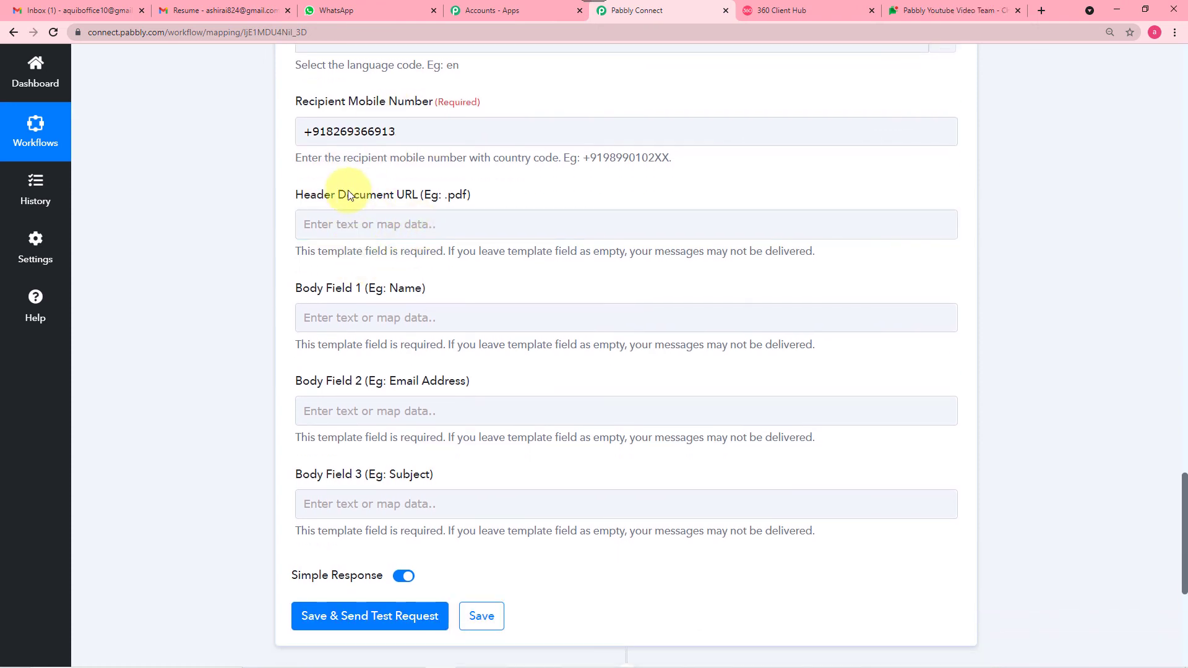
pyautogui.click(457, 217)
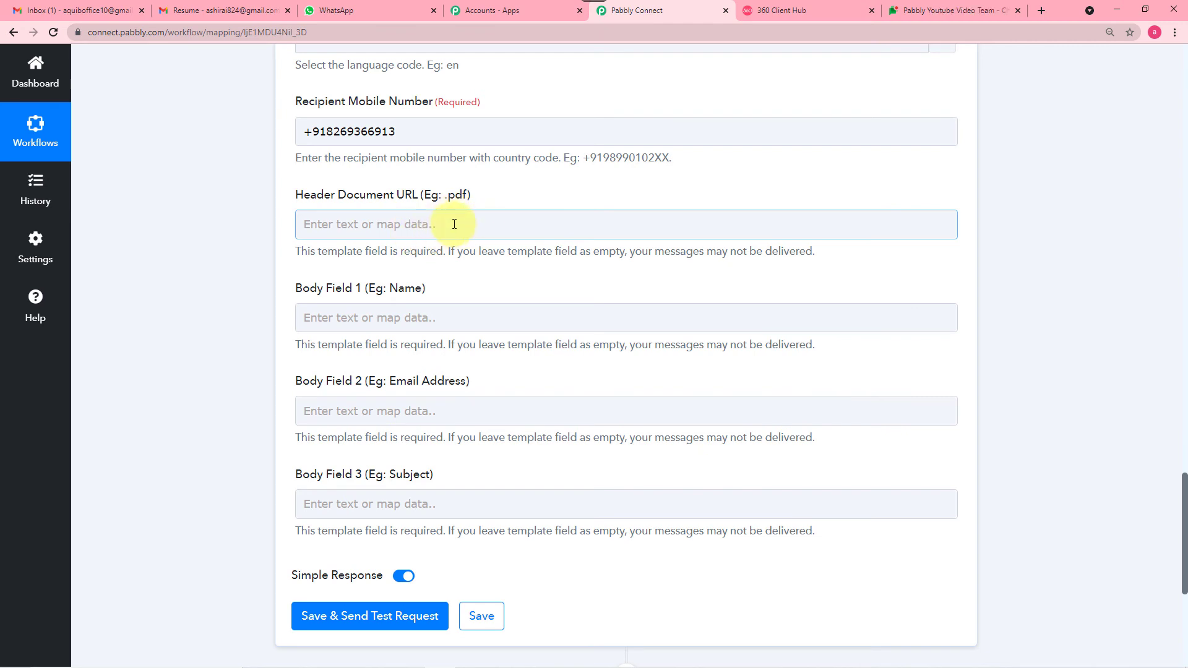
pyautogui.click(454, 224)
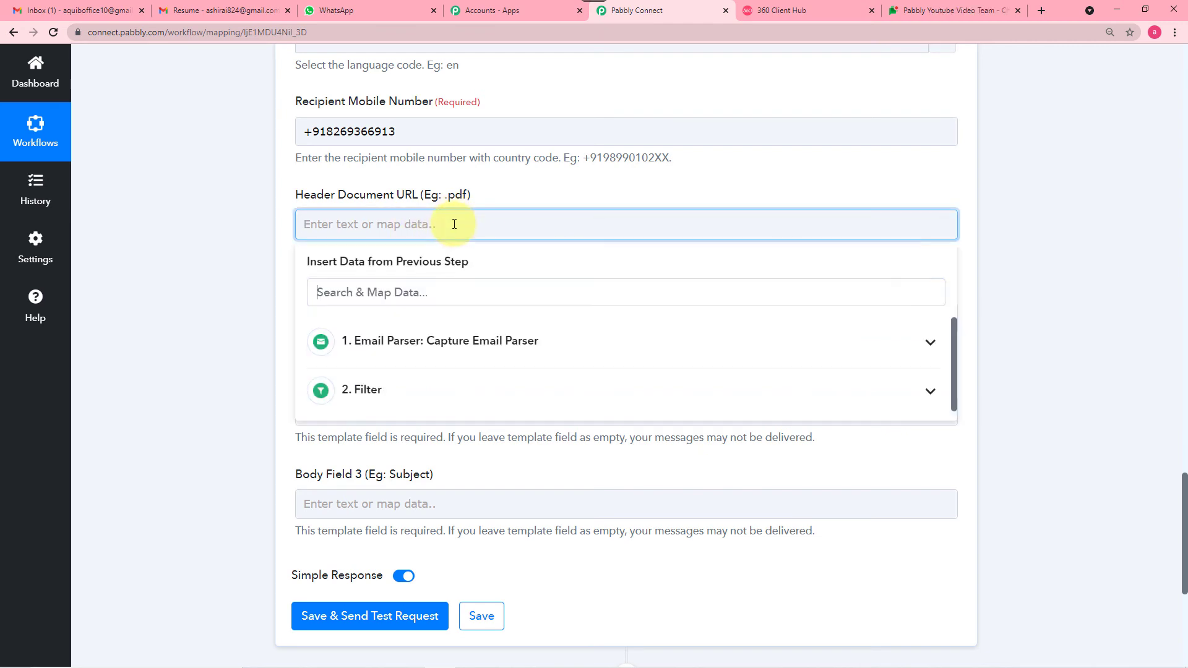
pyautogui.click(469, 347)
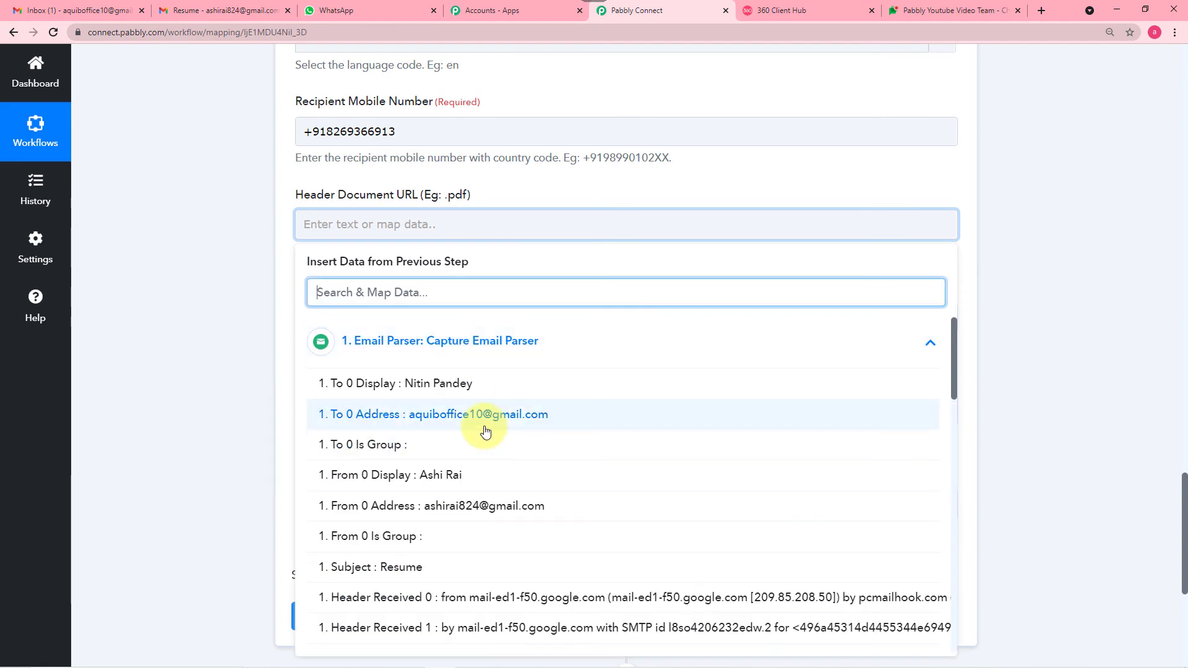
pyautogui.scroll(-1, 486, 427)
pyautogui.scroll(-7, 485, 431)
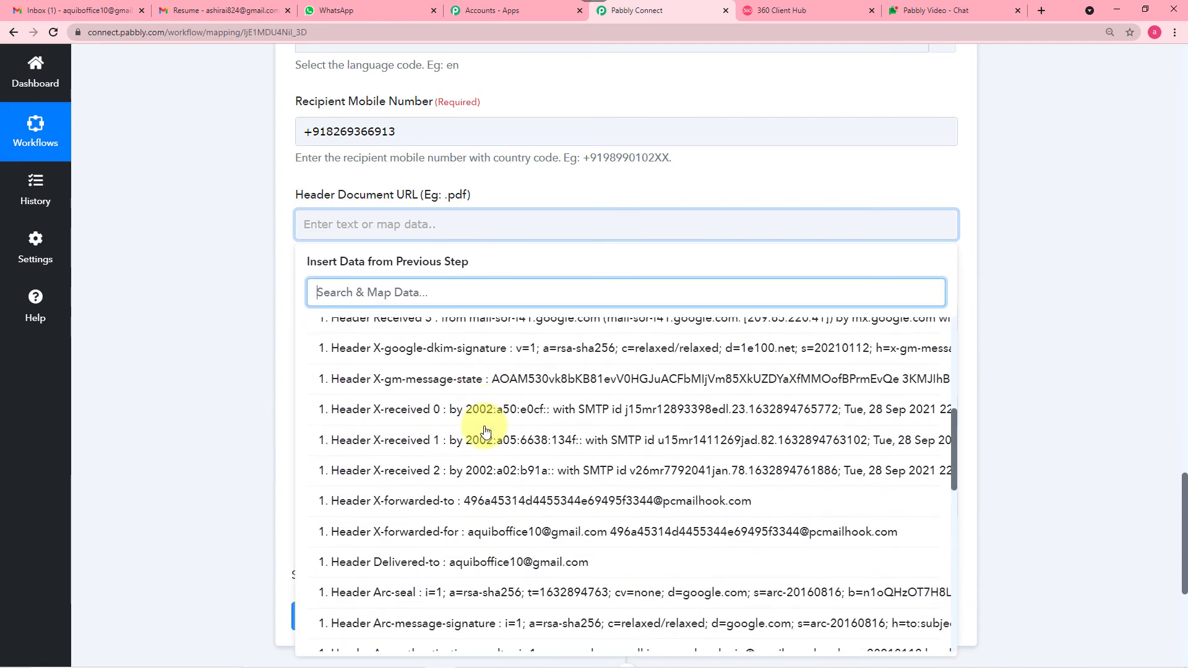
pyautogui.scroll(-8, 485, 431)
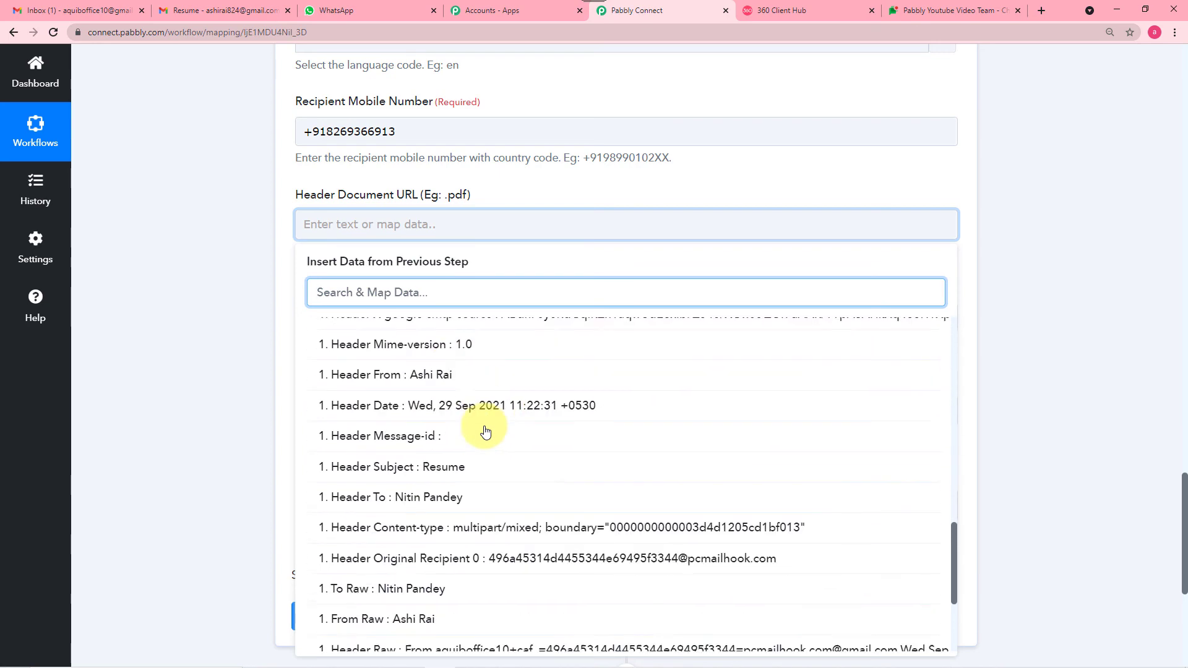
pyautogui.scroll(-4, 482, 427)
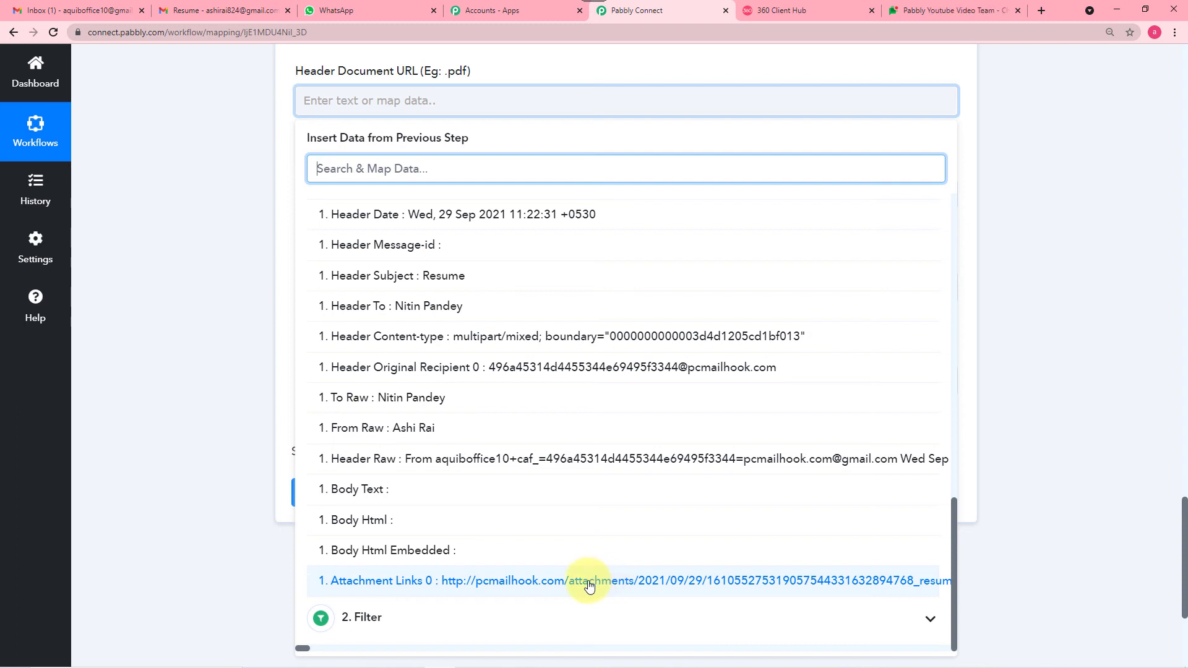
pyautogui.click(605, 586)
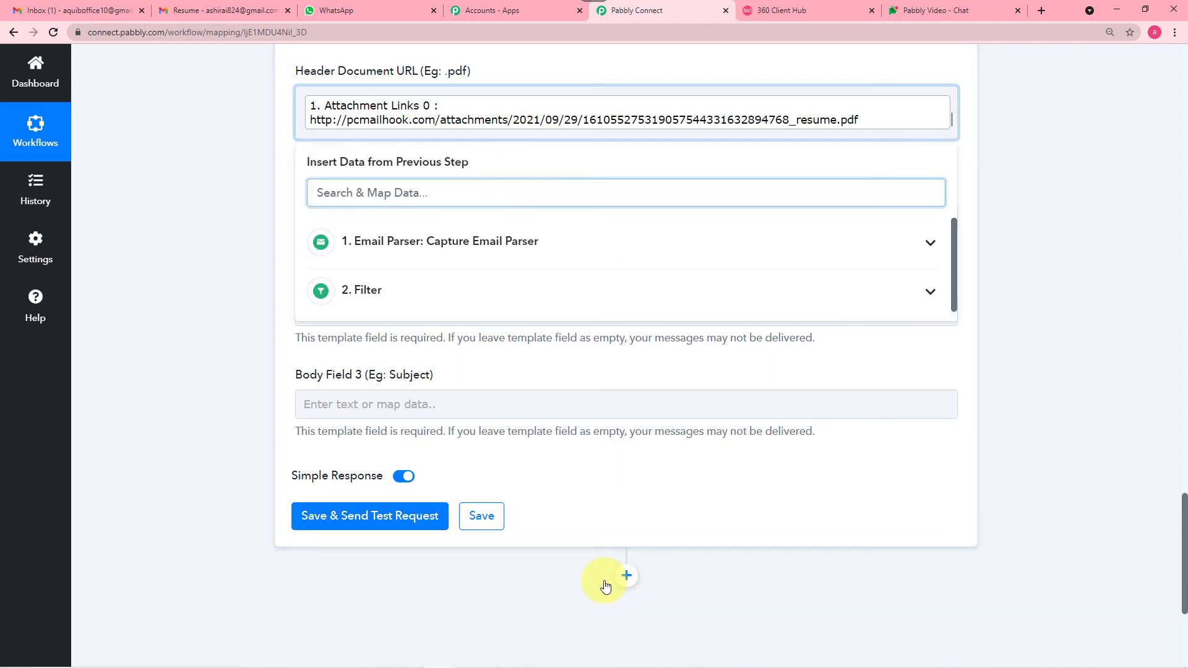
pyautogui.click(247, 320)
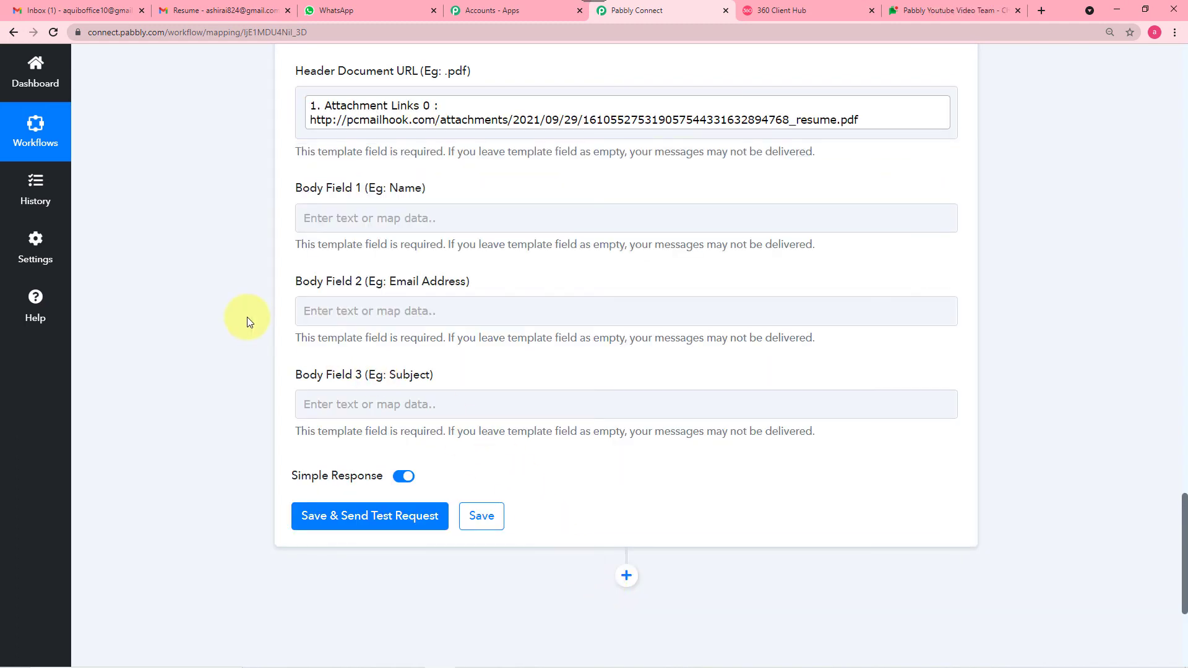
pyautogui.scroll(1, 247, 320)
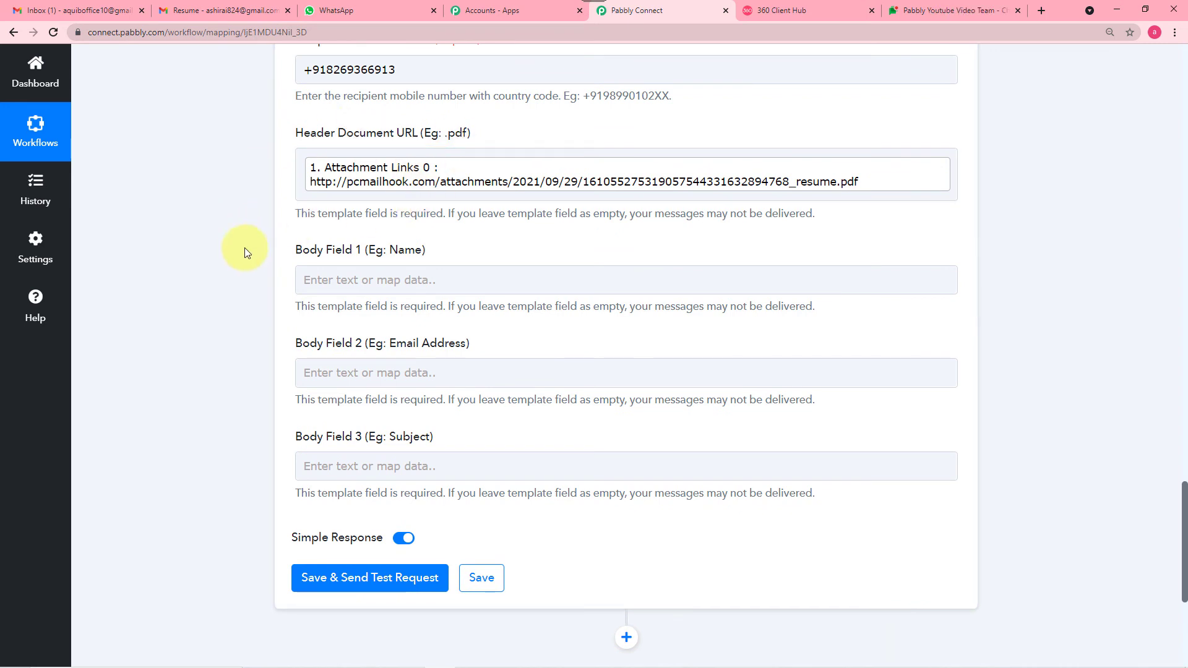
pyautogui.scroll(-1, 245, 252)
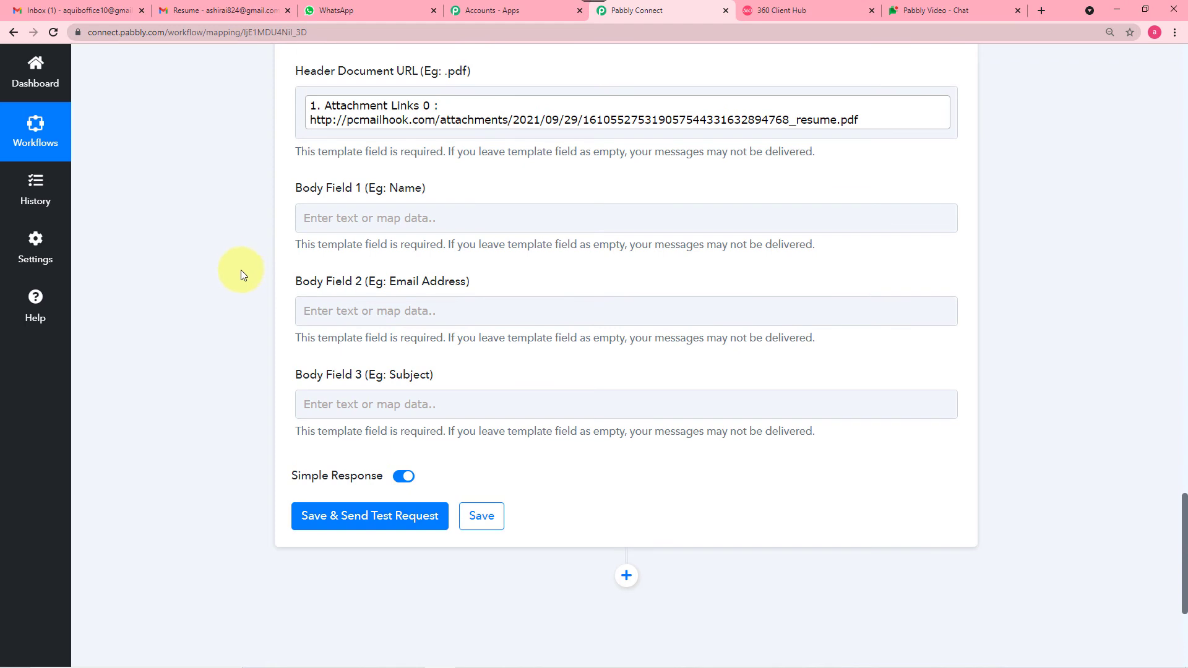
pyautogui.click(297, 301)
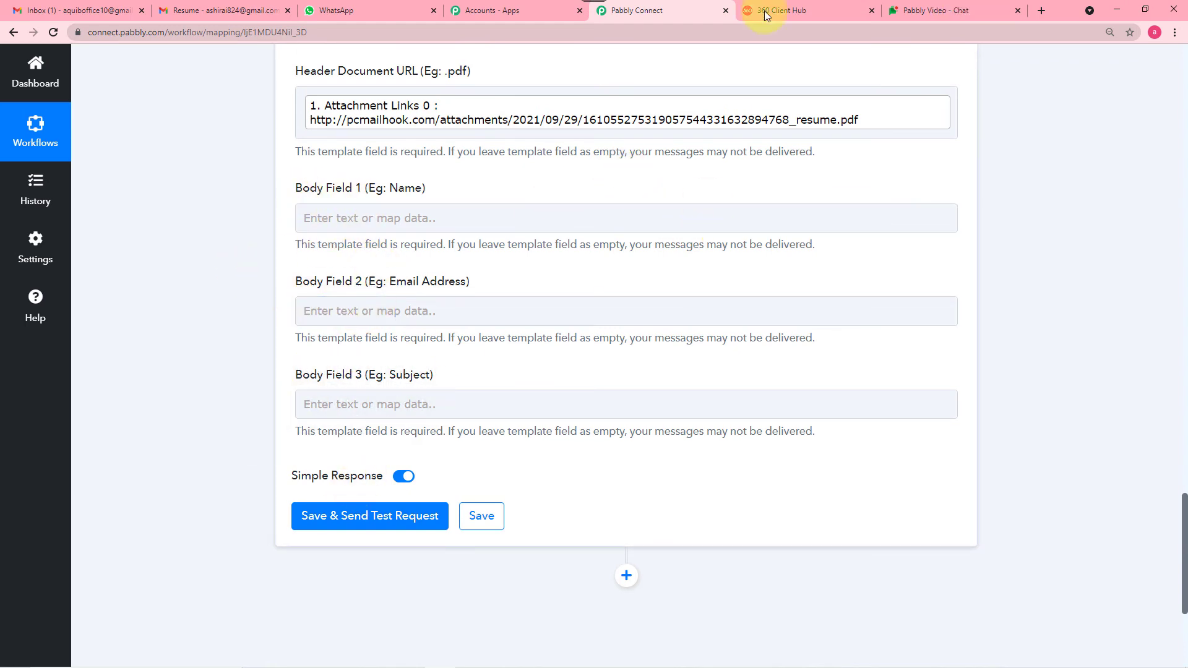
# Step: Close the Pabbly Video chat tab, switch to 360 Client Hub and open the email_update template's preview to examine its document and body variables
pyautogui.click(1016, 10)
pyautogui.click(844, 12)
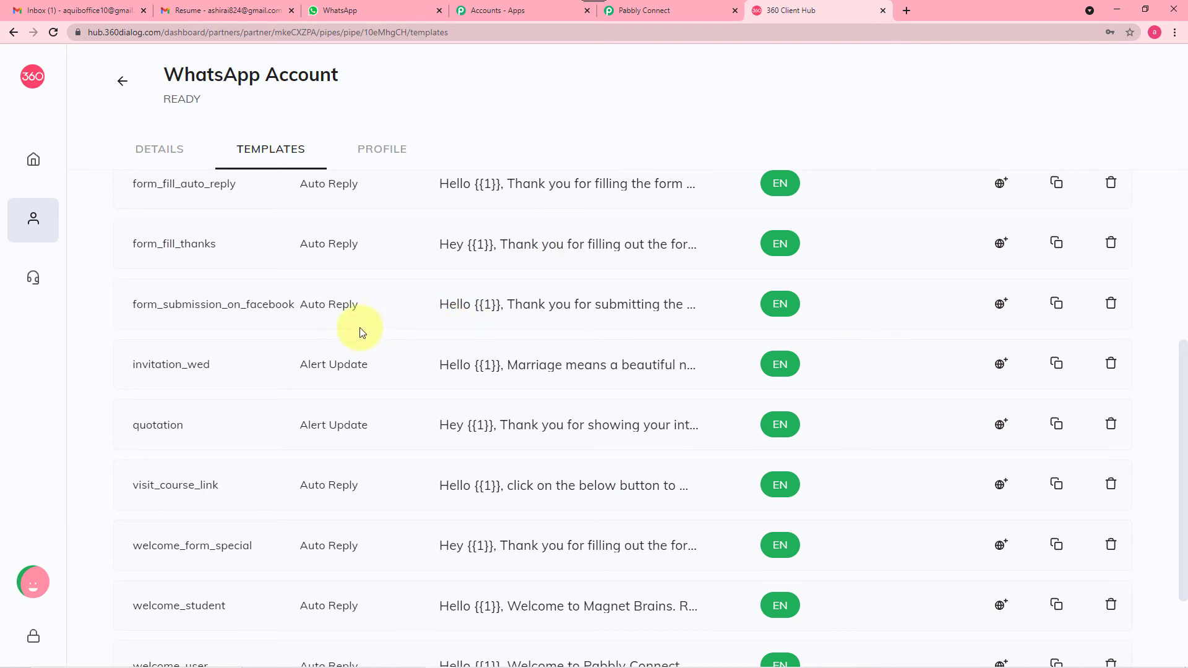
pyautogui.scroll(2, 313, 296)
pyautogui.scroll(1, 314, 296)
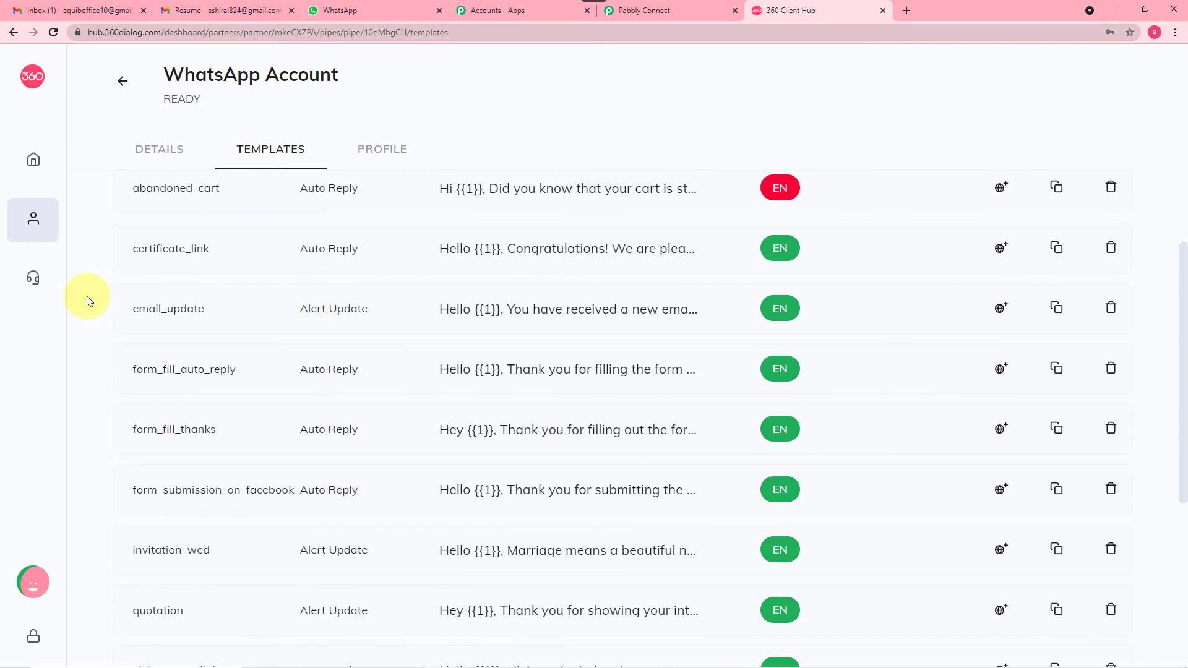
pyautogui.click(612, 316)
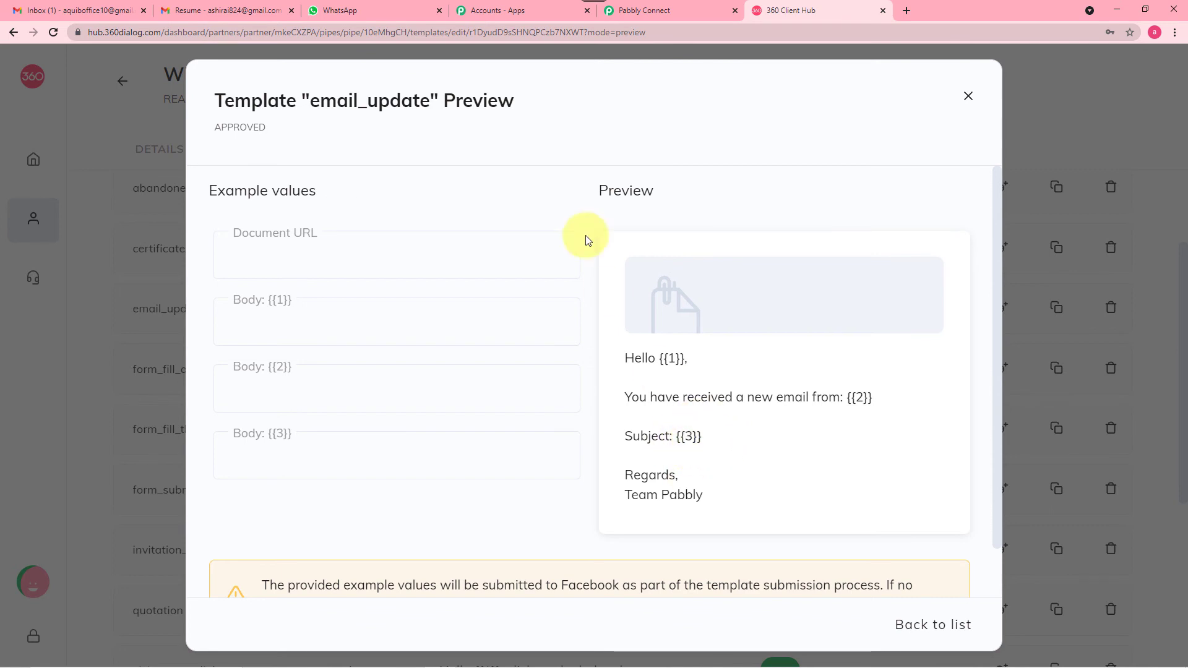
# Step: Switch back to Pabbly Connect and map Body Field 1 to To 0 Display from the Email Parser step
pyautogui.click(643, 11)
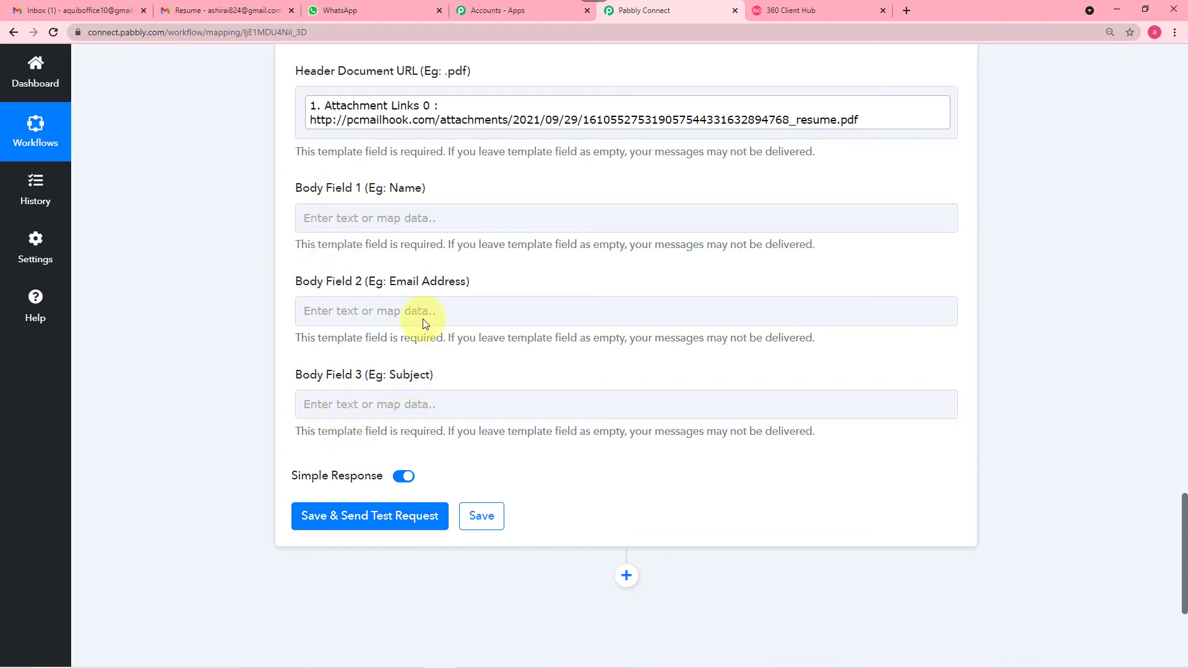
pyautogui.click(389, 220)
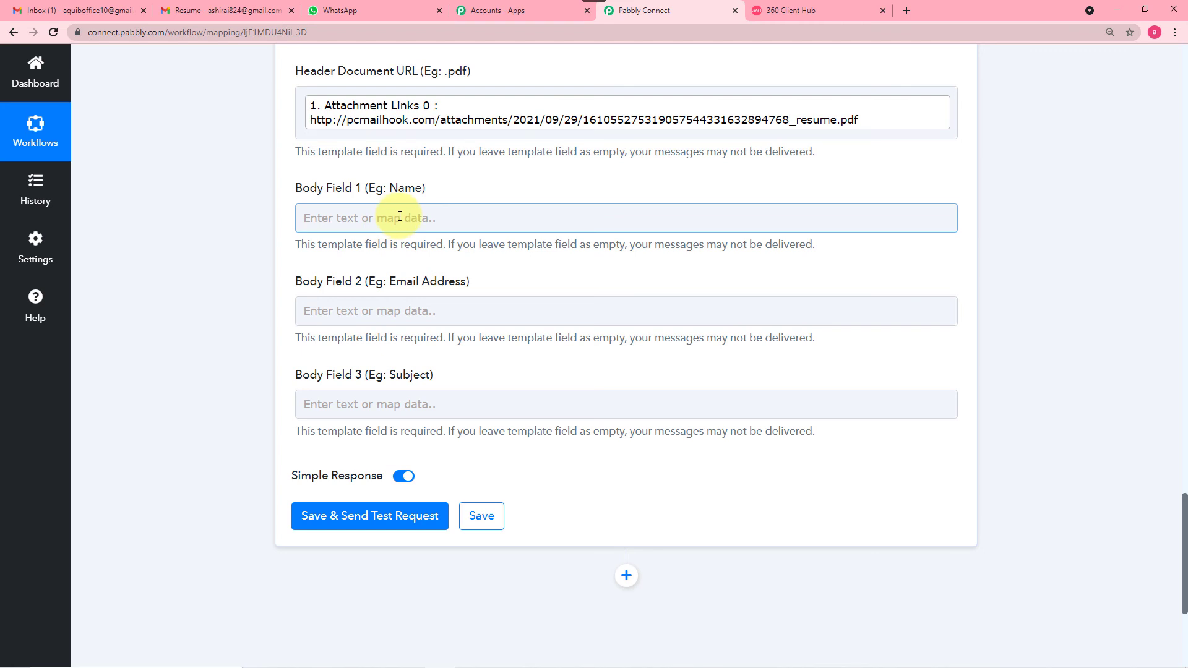
pyautogui.click(400, 216)
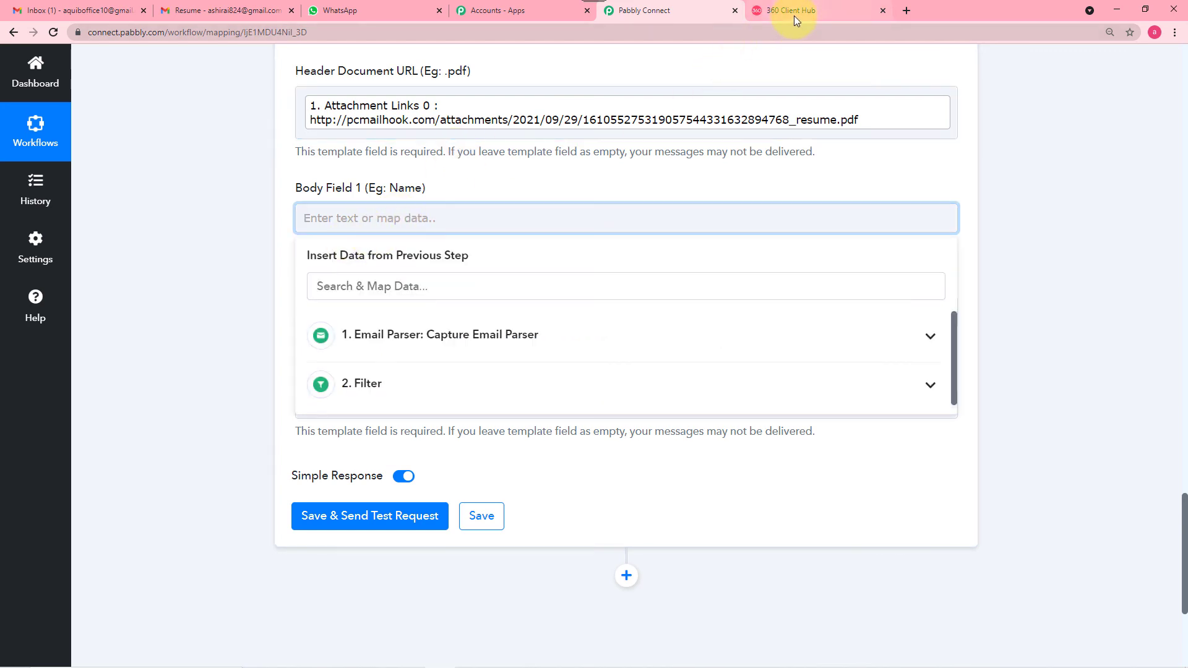
pyautogui.click(461, 339)
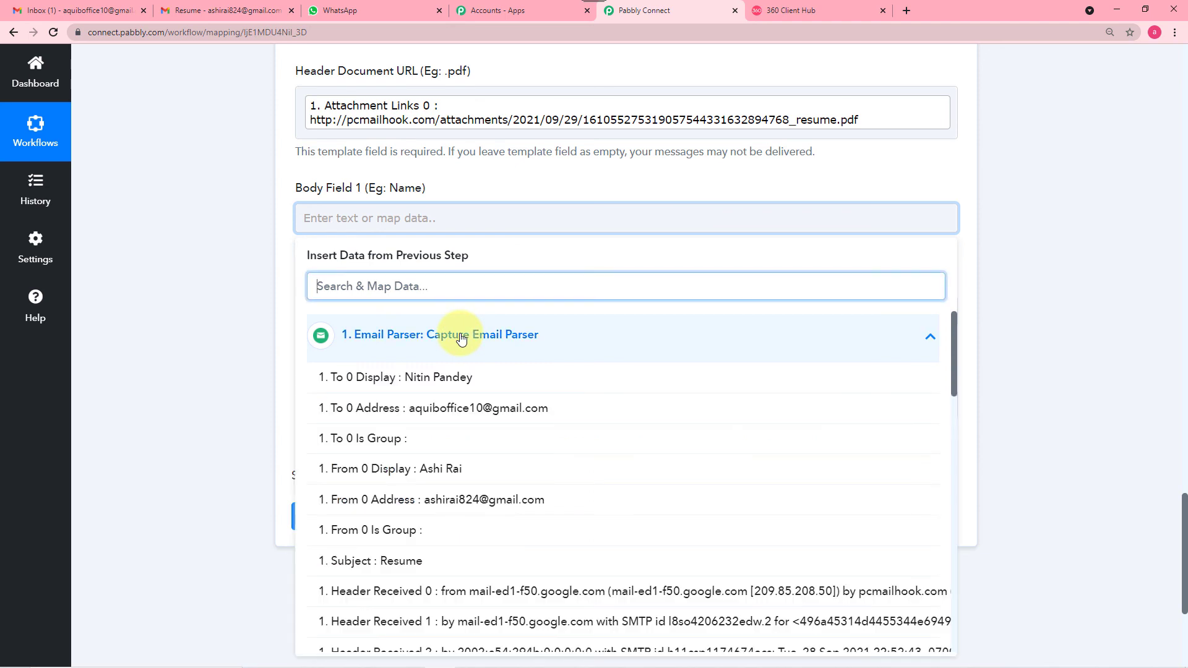
pyautogui.click(802, 10)
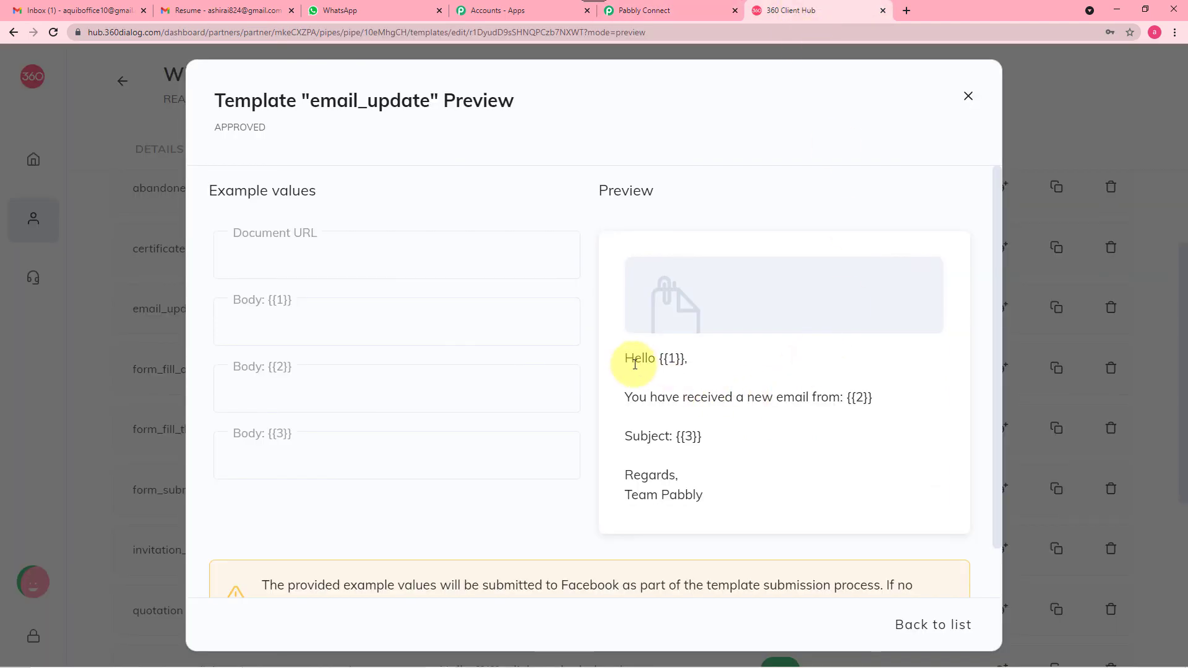
pyautogui.click(653, 13)
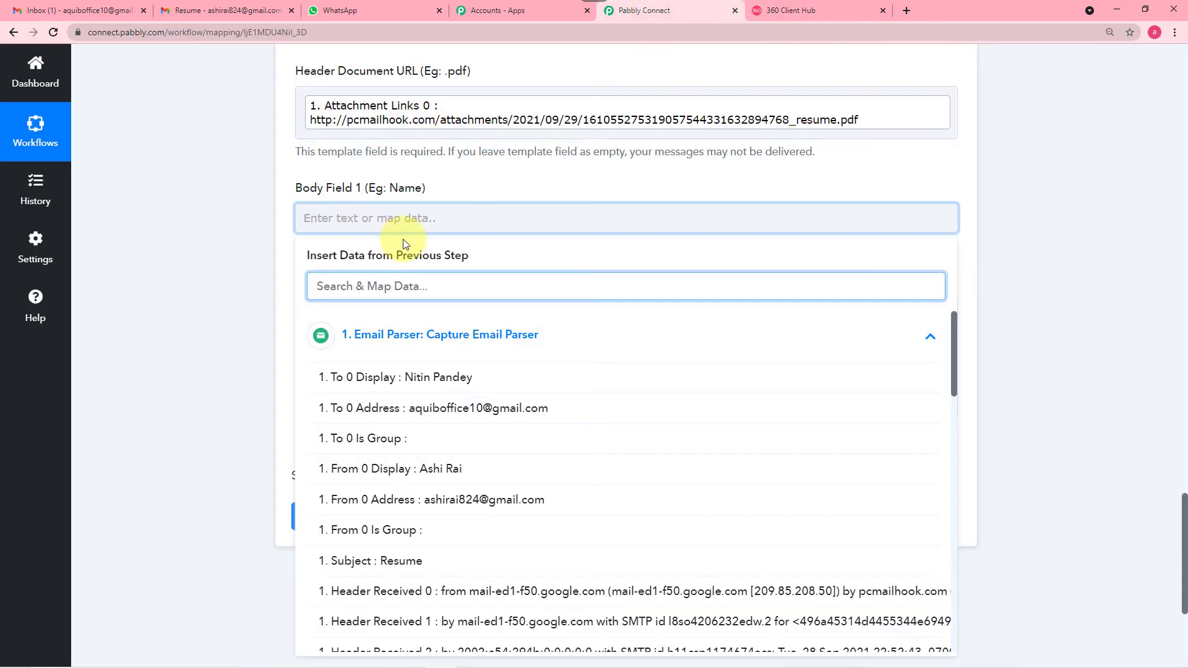
pyautogui.scroll(-1, 371, 297)
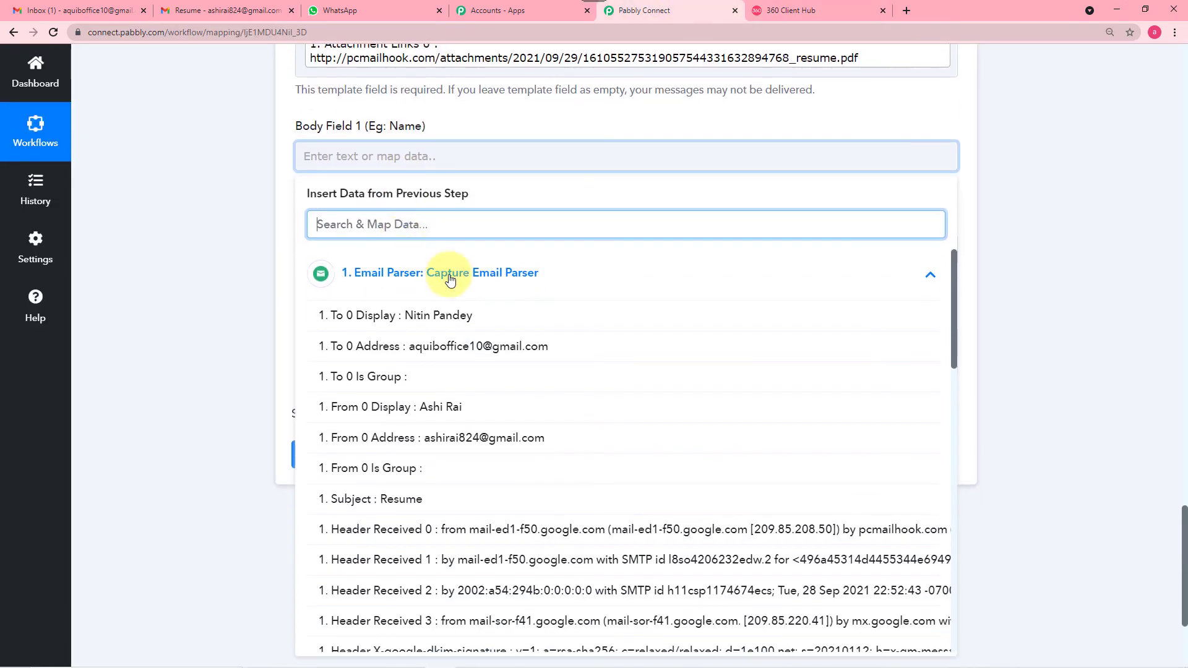
pyautogui.click(451, 323)
pyautogui.click(248, 264)
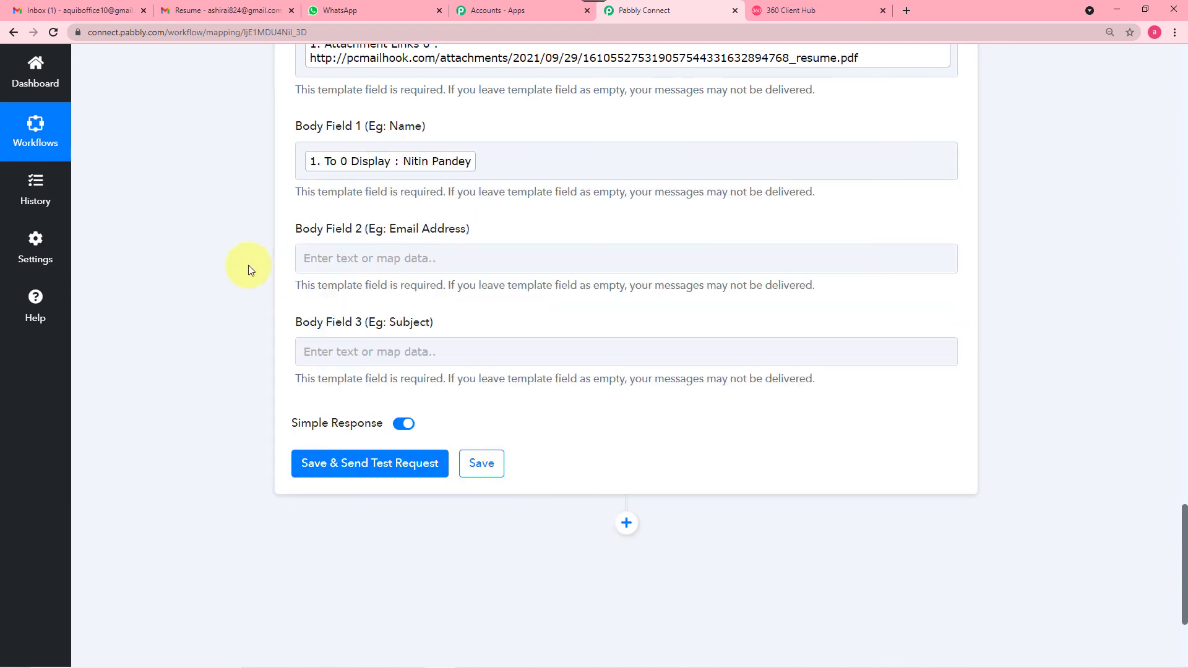
# Step: Check the template's second variable in 360 Client Hub and map Body Field 2 to From 0 Address from the Email Parser step
pyautogui.scroll(-1, 384, 179)
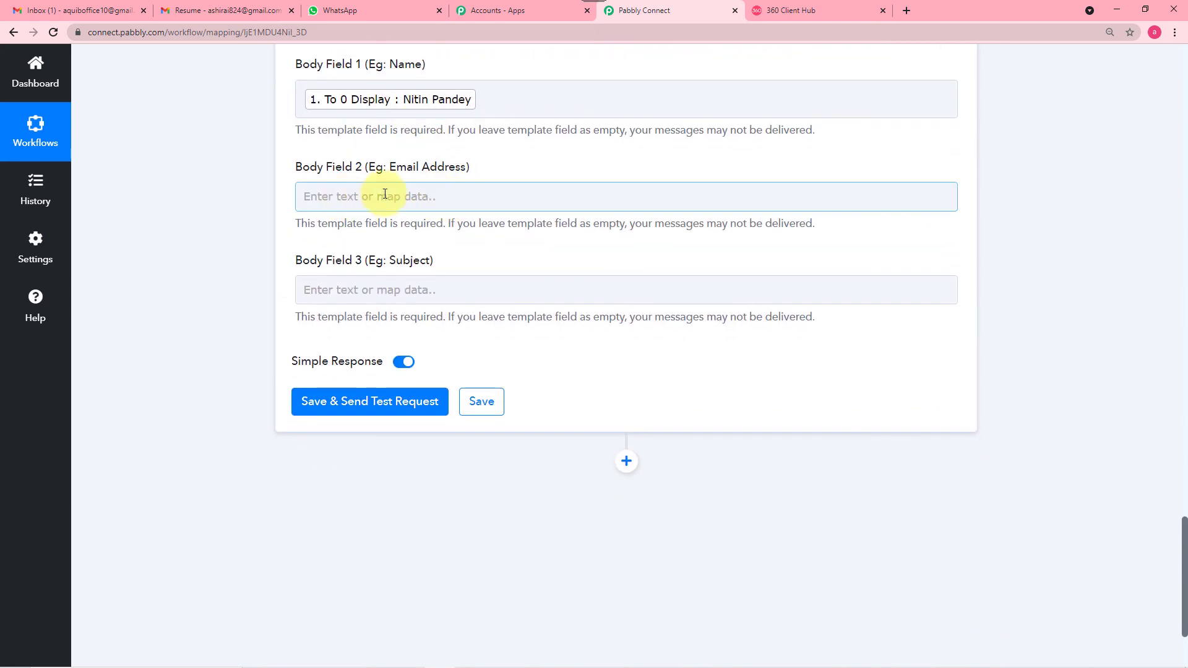
pyautogui.click(790, 10)
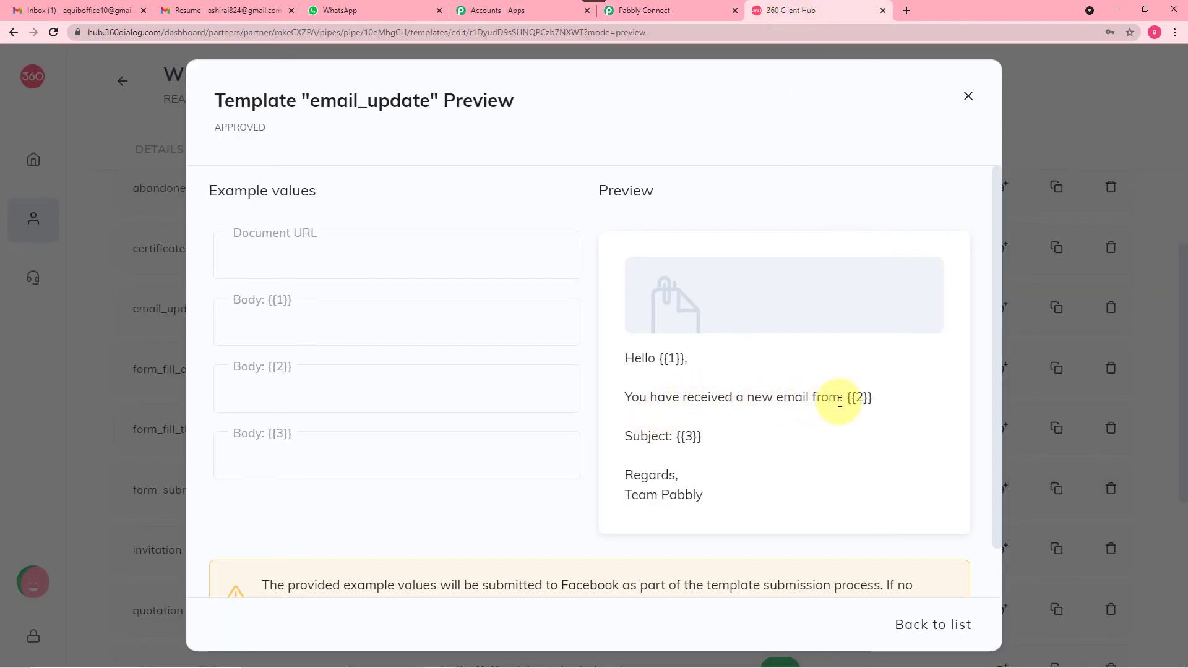
pyautogui.click(664, 11)
pyautogui.click(417, 195)
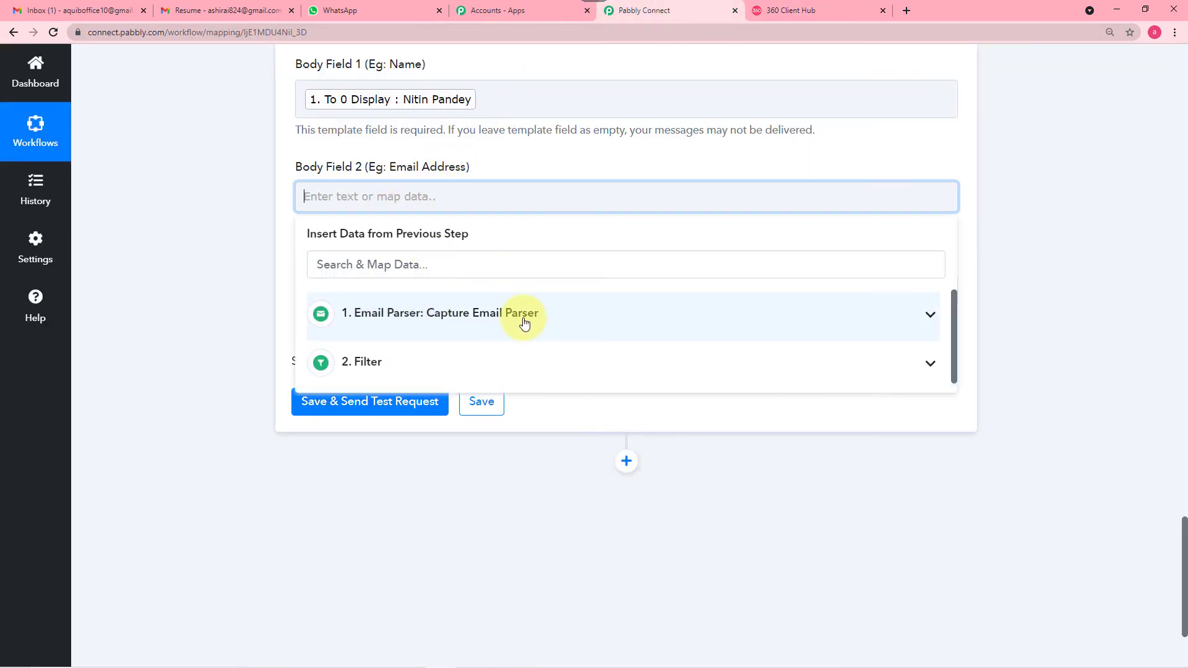
pyautogui.click(523, 320)
pyautogui.scroll(-1, 526, 339)
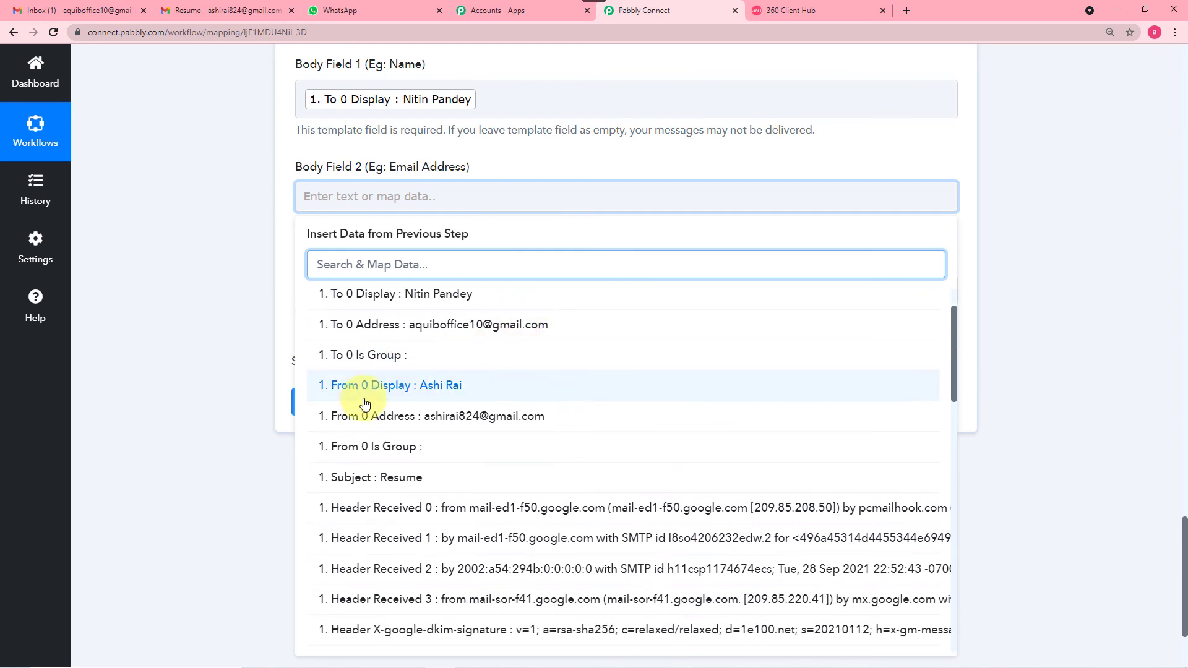
pyautogui.click(486, 421)
pyautogui.click(257, 300)
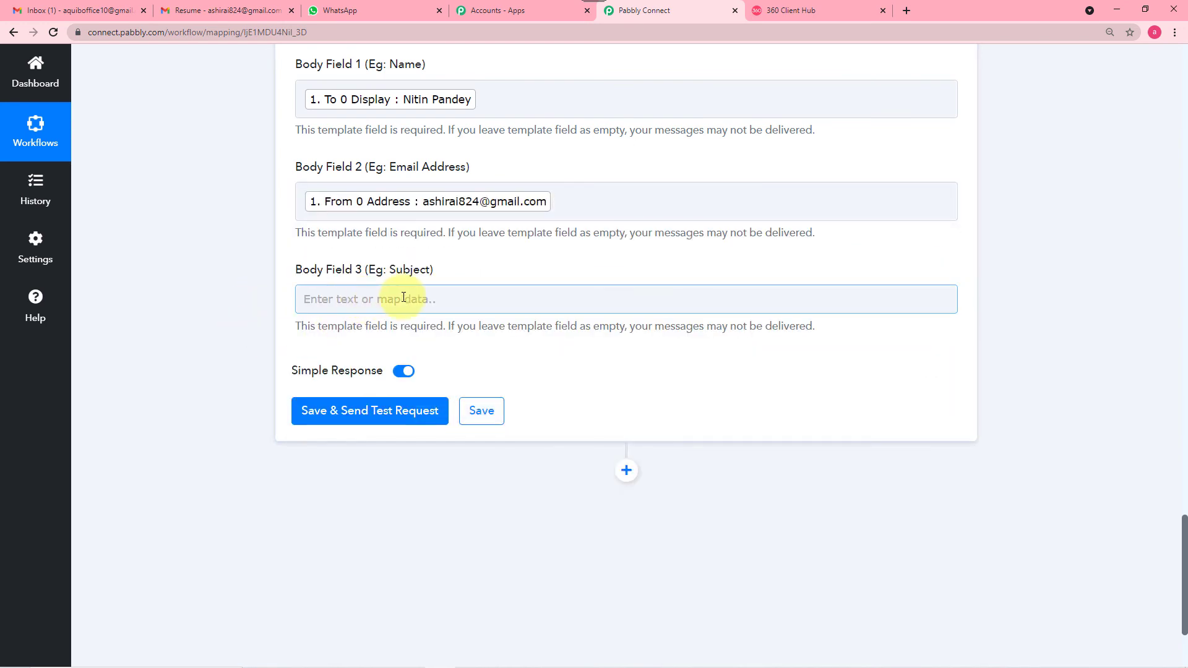
# Step: Check the template's third variable in 360 Client Hub and map Body Field 3 to Subject from the Email Parser step
pyautogui.click(777, 10)
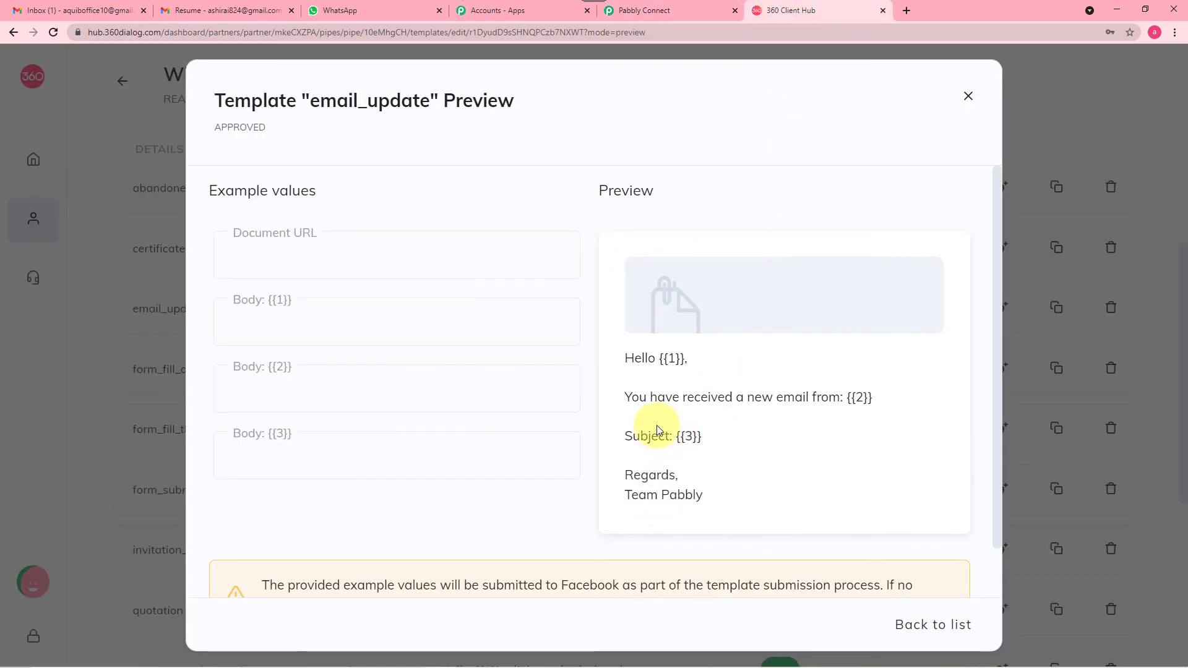
pyautogui.click(668, 8)
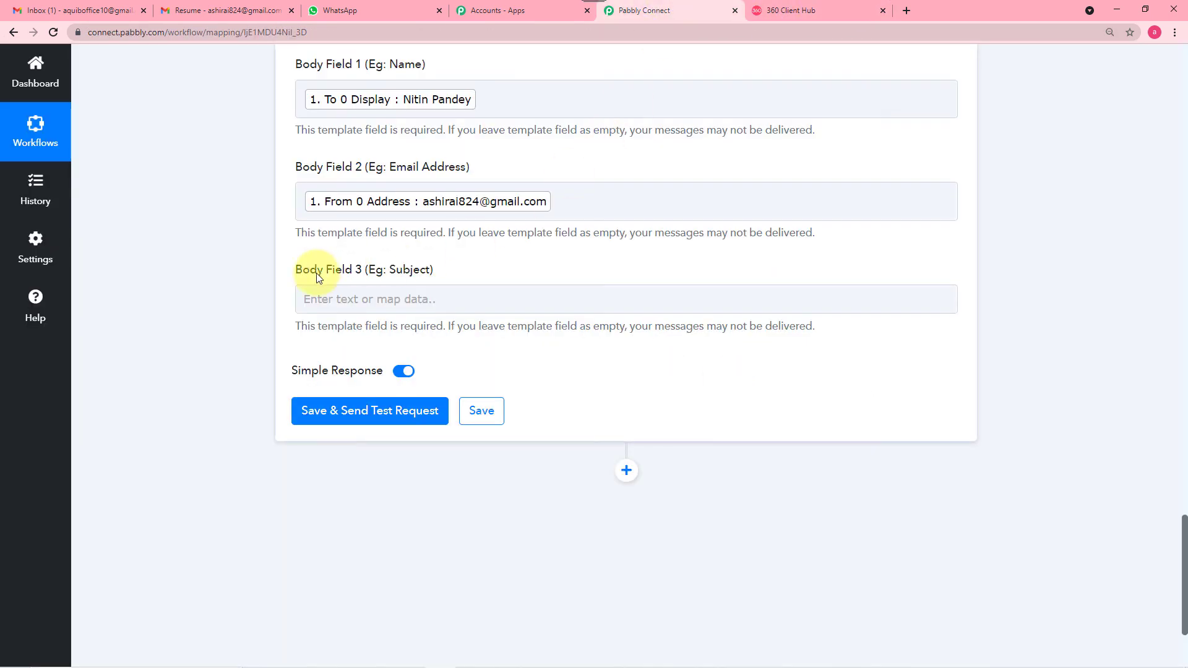
pyautogui.click(396, 302)
pyautogui.click(397, 415)
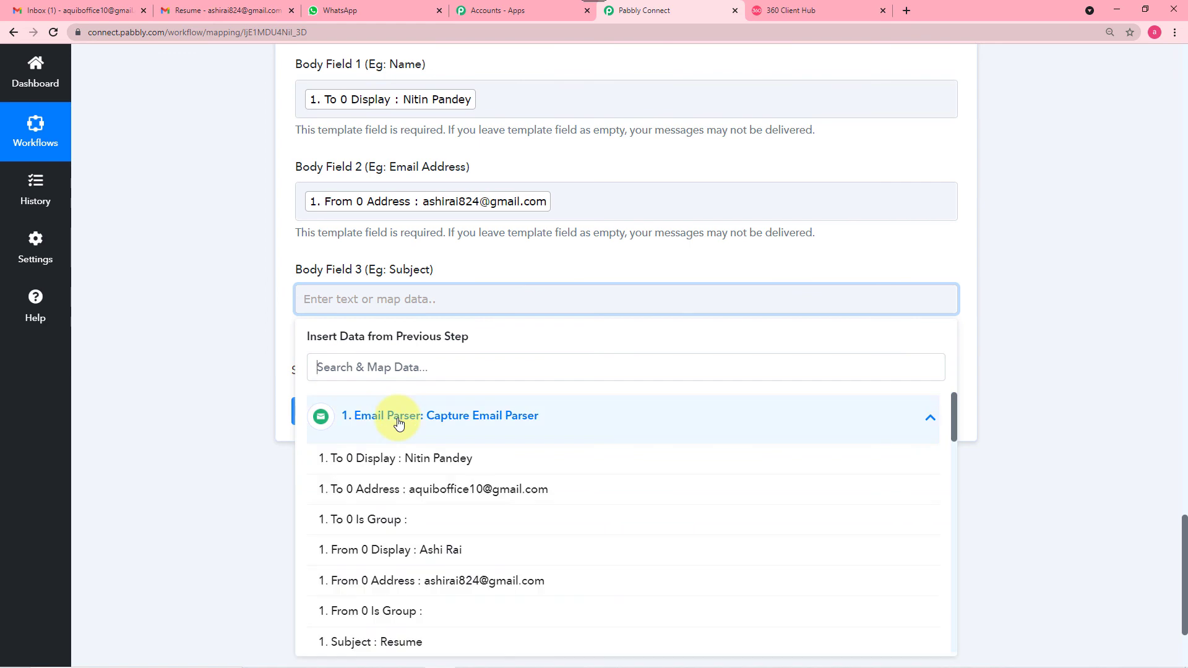
pyautogui.scroll(-2, 398, 424)
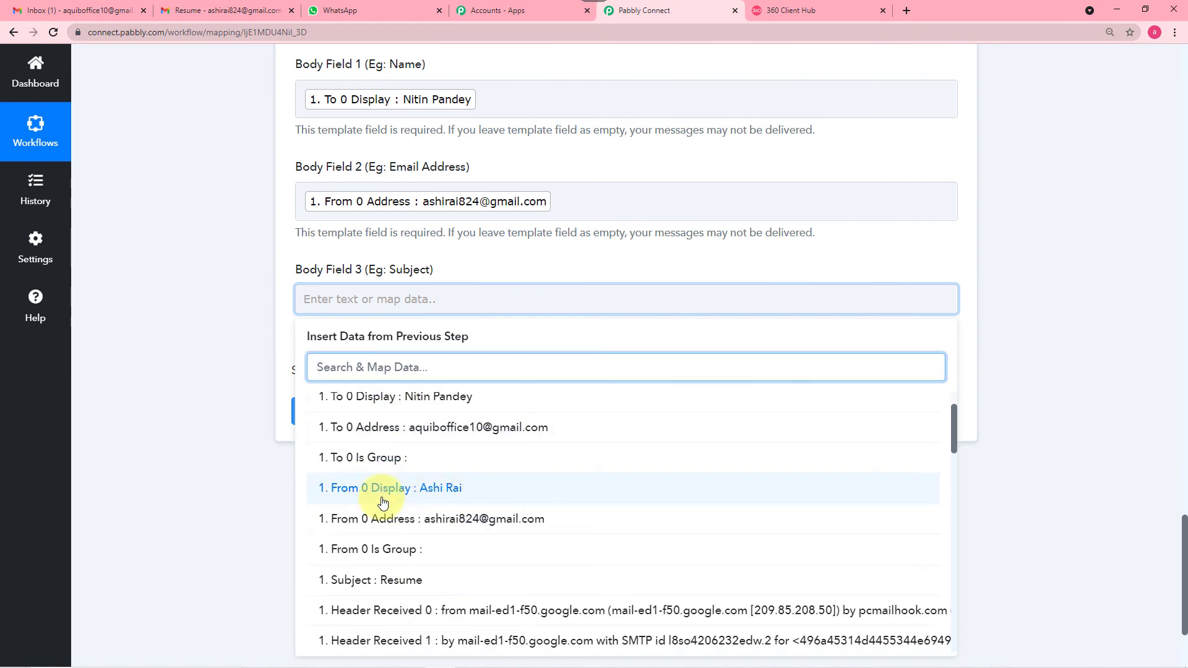
pyautogui.click(393, 582)
pyautogui.click(229, 416)
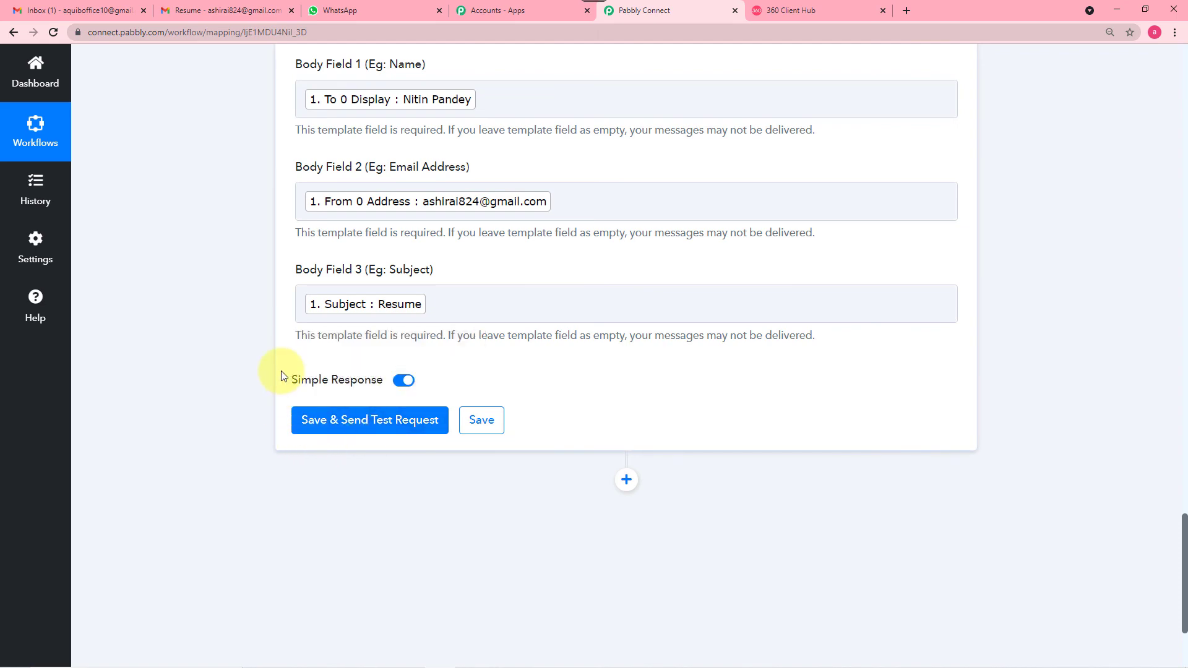
# Step: Review the mapped Send Template Message fields, save the action and send a test request
pyautogui.scroll(4, 299, 220)
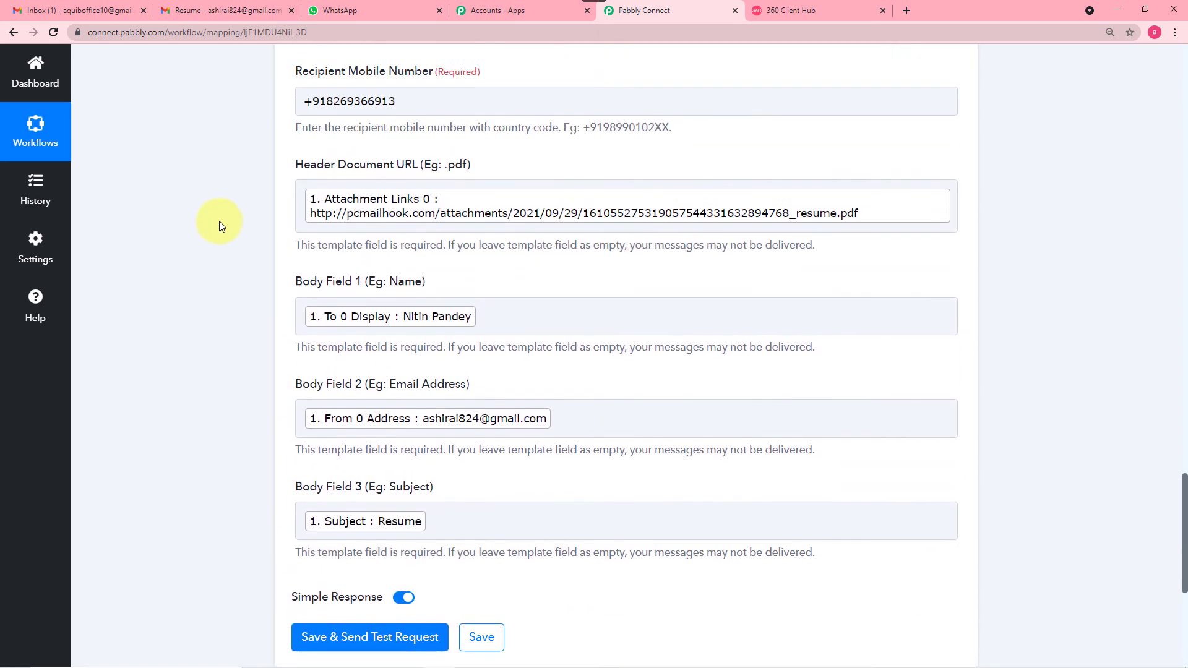
pyautogui.scroll(3, 219, 221)
pyautogui.scroll(-6, 219, 221)
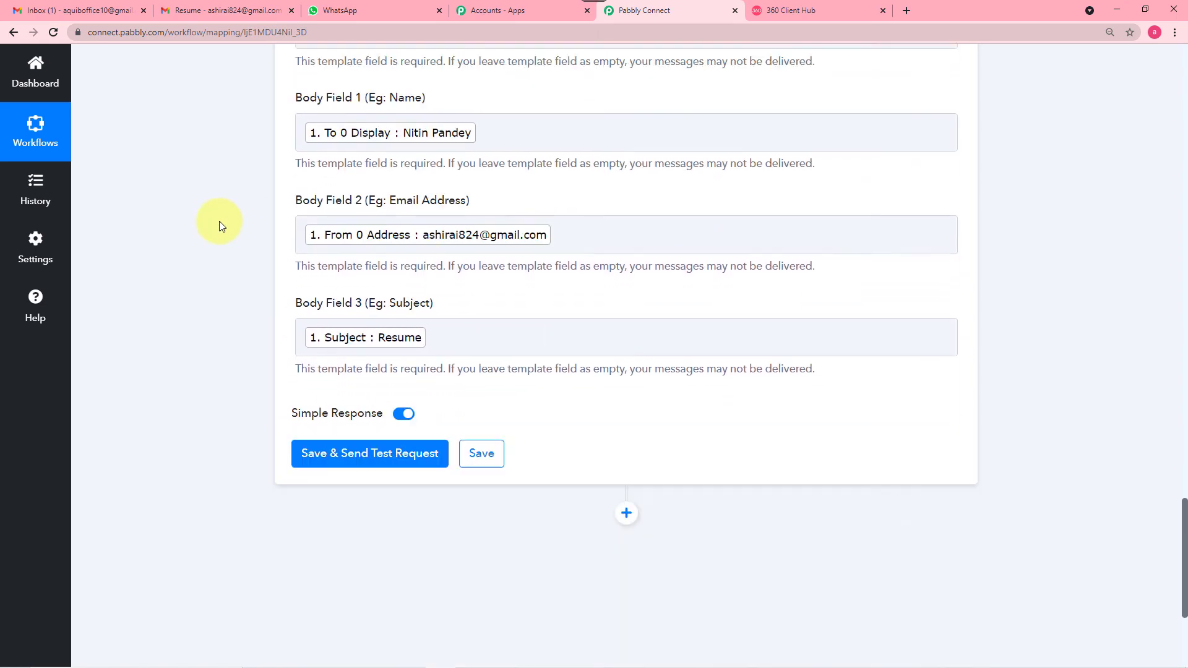
pyautogui.scroll(-1, 219, 221)
pyautogui.click(312, 424)
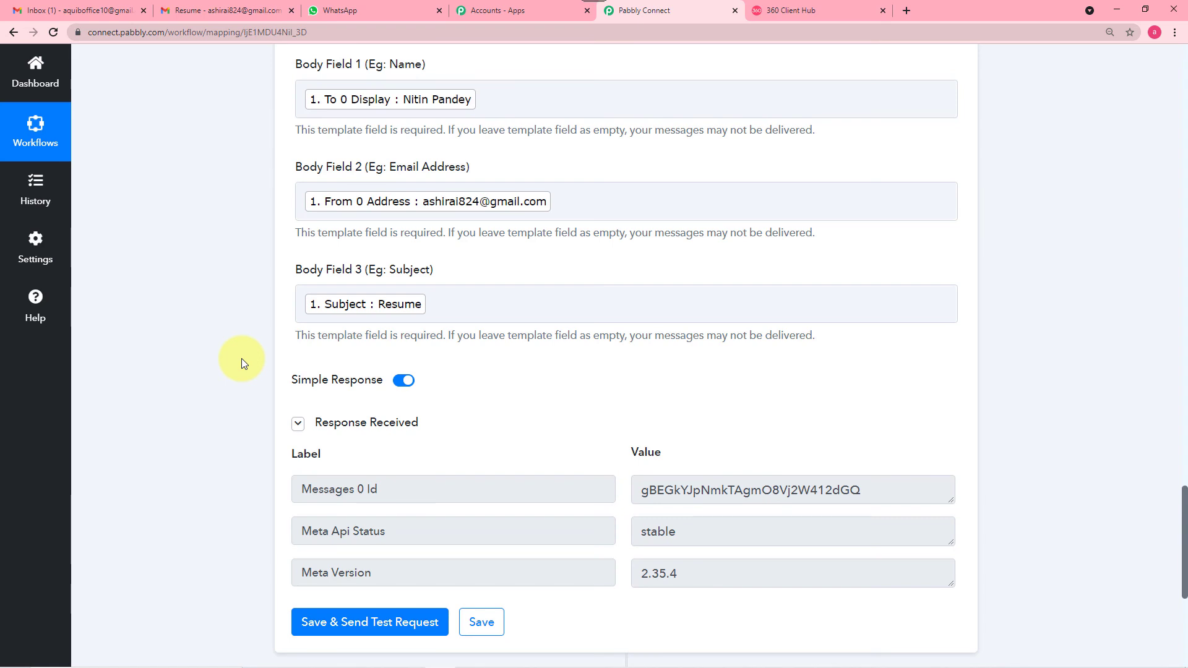
pyautogui.scroll(-2, 239, 371)
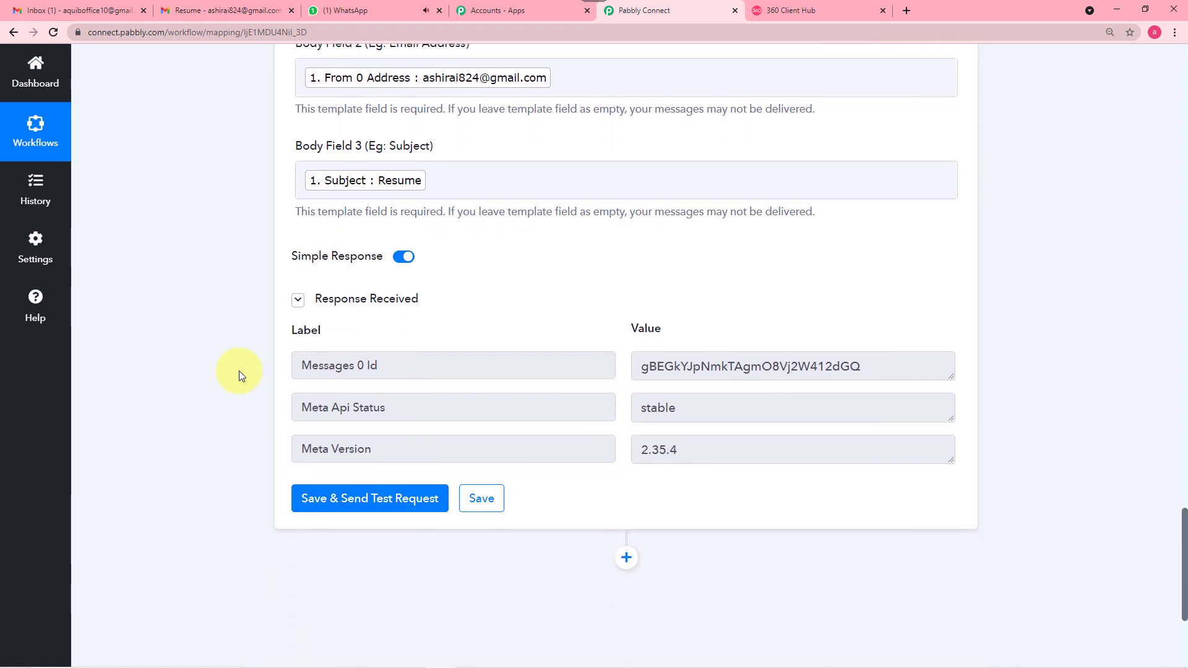
# Step: Switch to WhatsApp and compare the received message with the email_update template preview and the fields mapped in Pabbly Connect
pyautogui.click(366, 13)
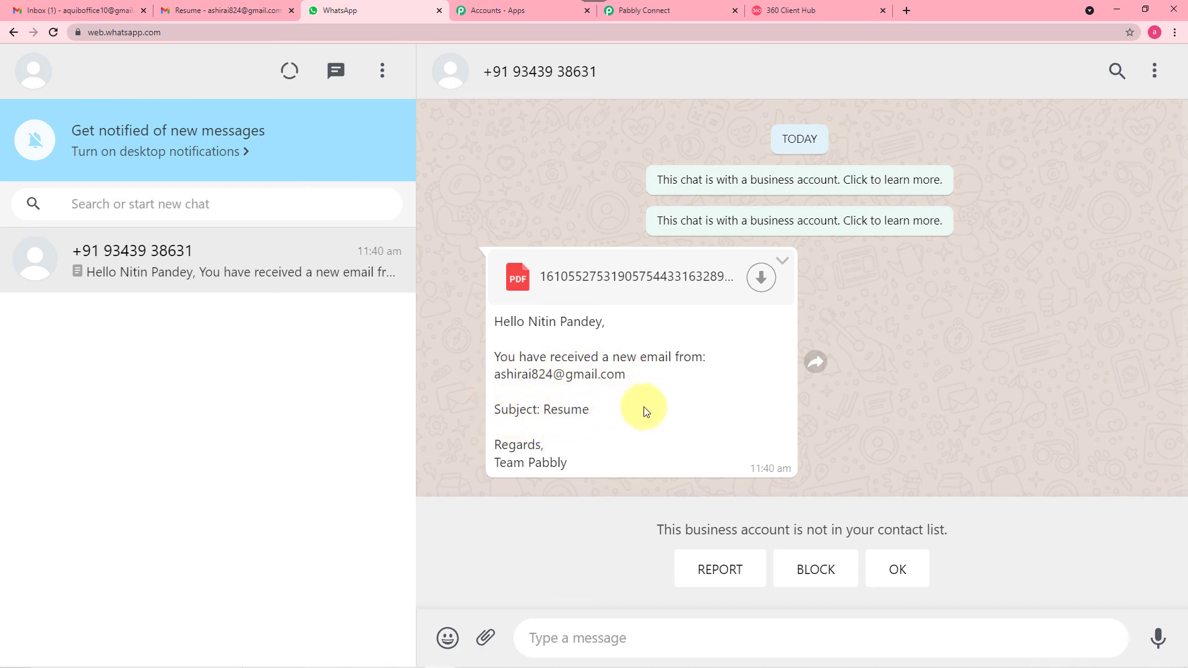
pyautogui.click(785, 13)
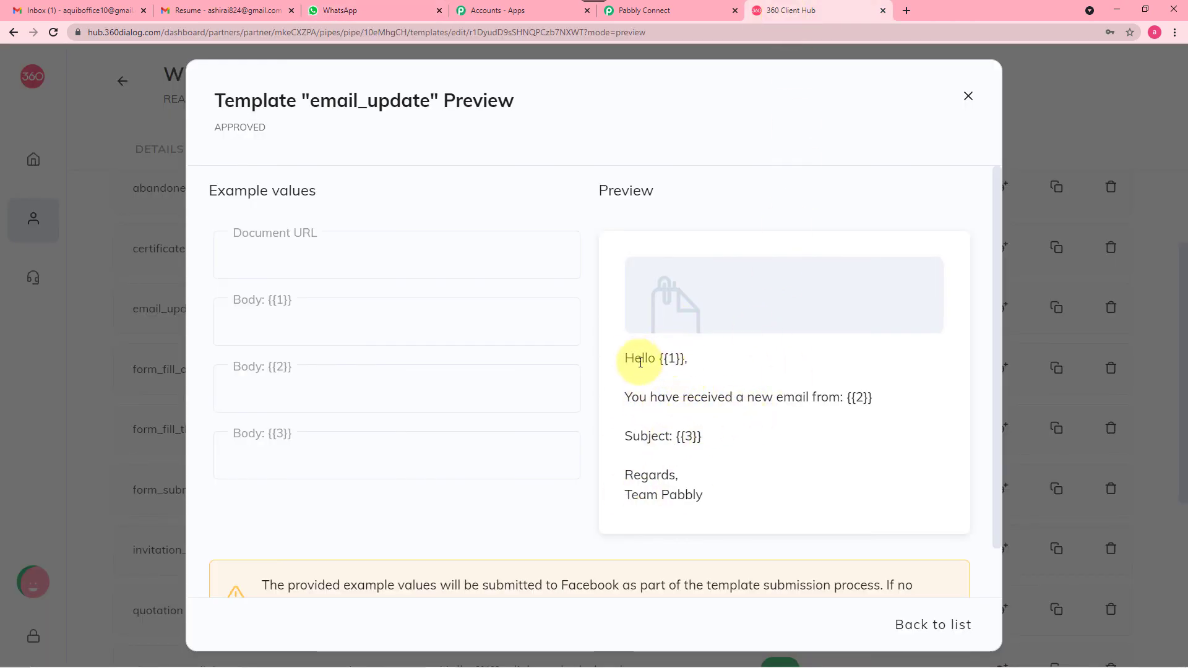
pyautogui.click(637, 13)
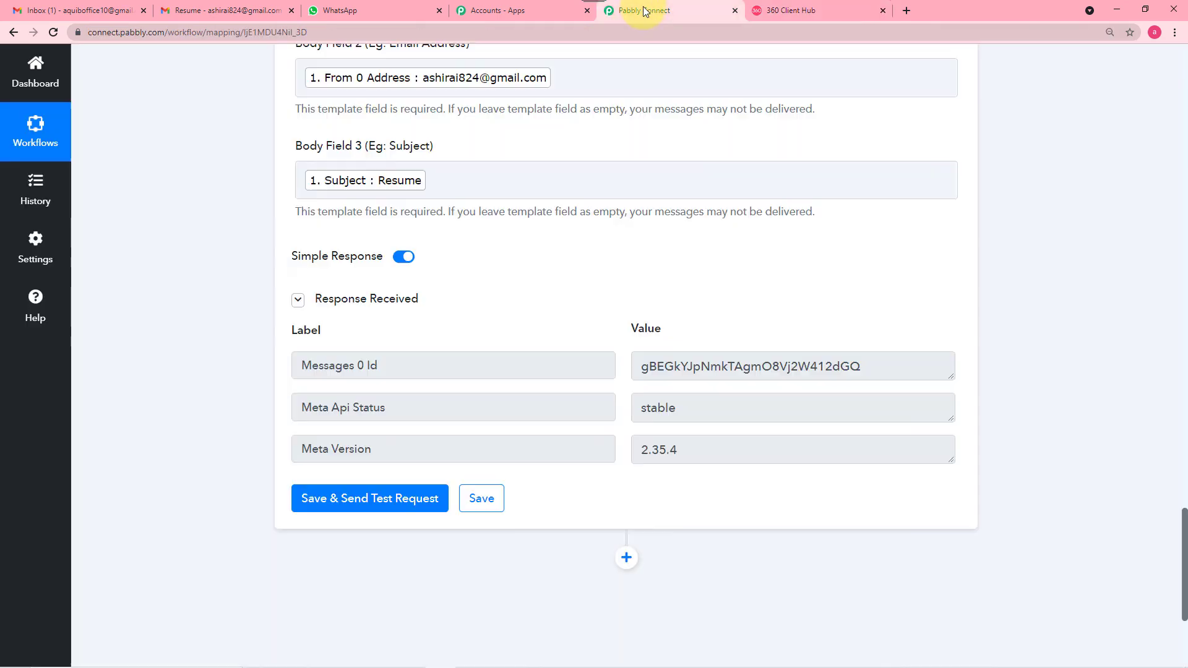
pyautogui.click(376, 12)
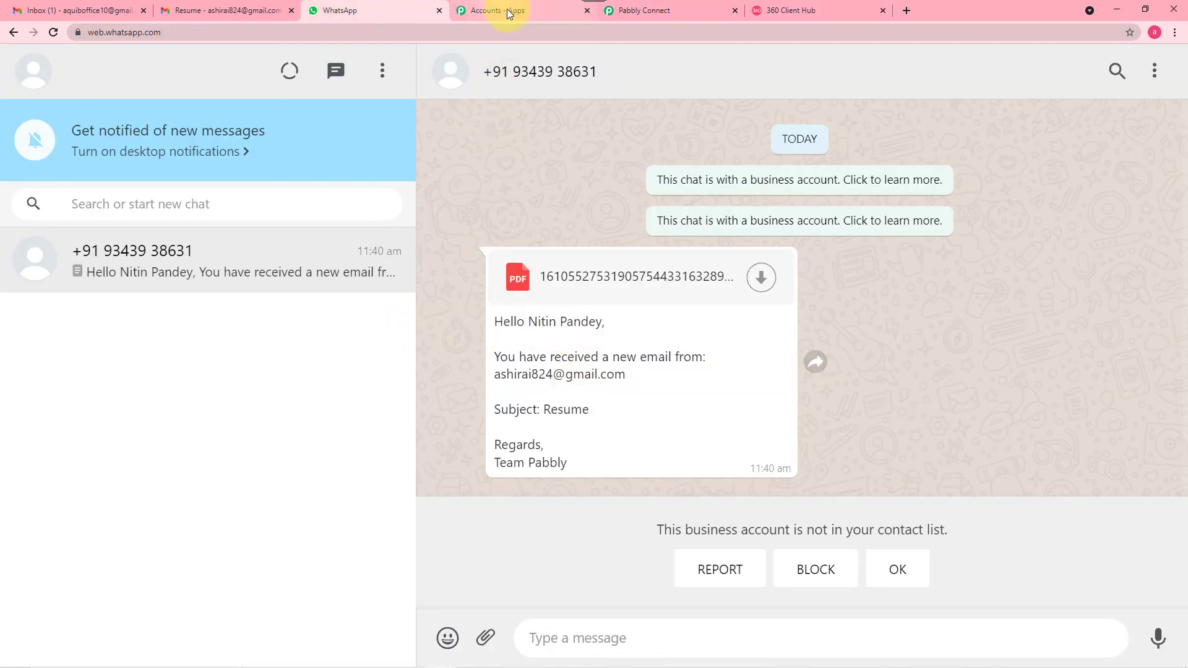
pyautogui.click(628, 12)
pyautogui.scroll(2, 477, 318)
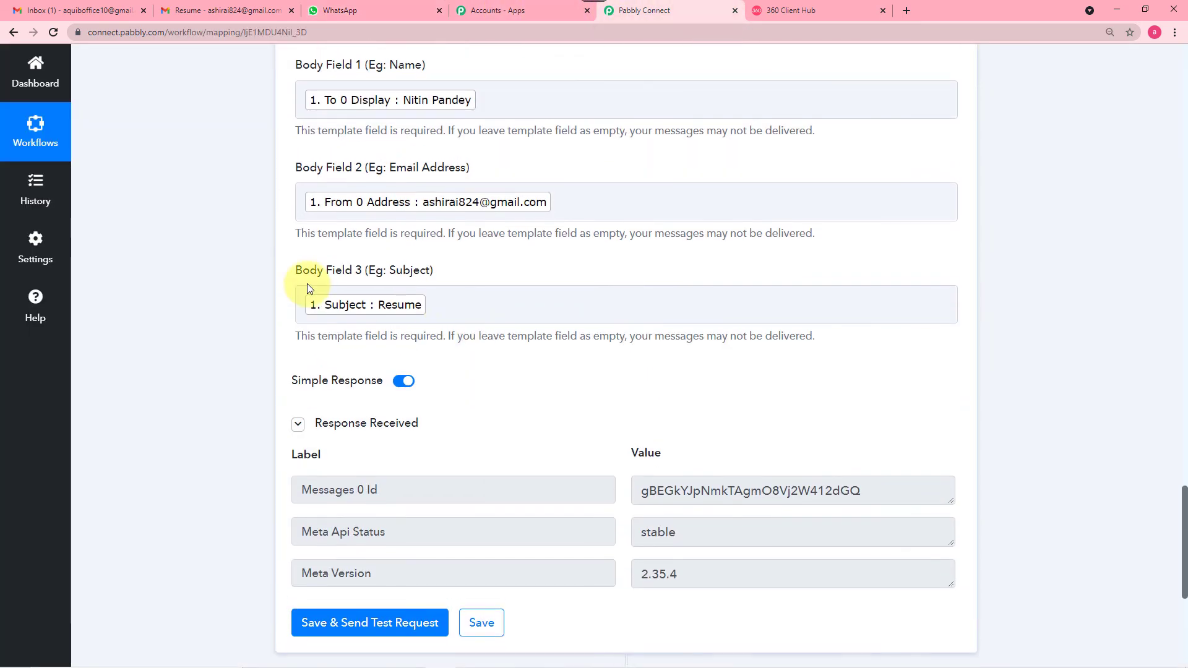
pyautogui.scroll(7, 307, 284)
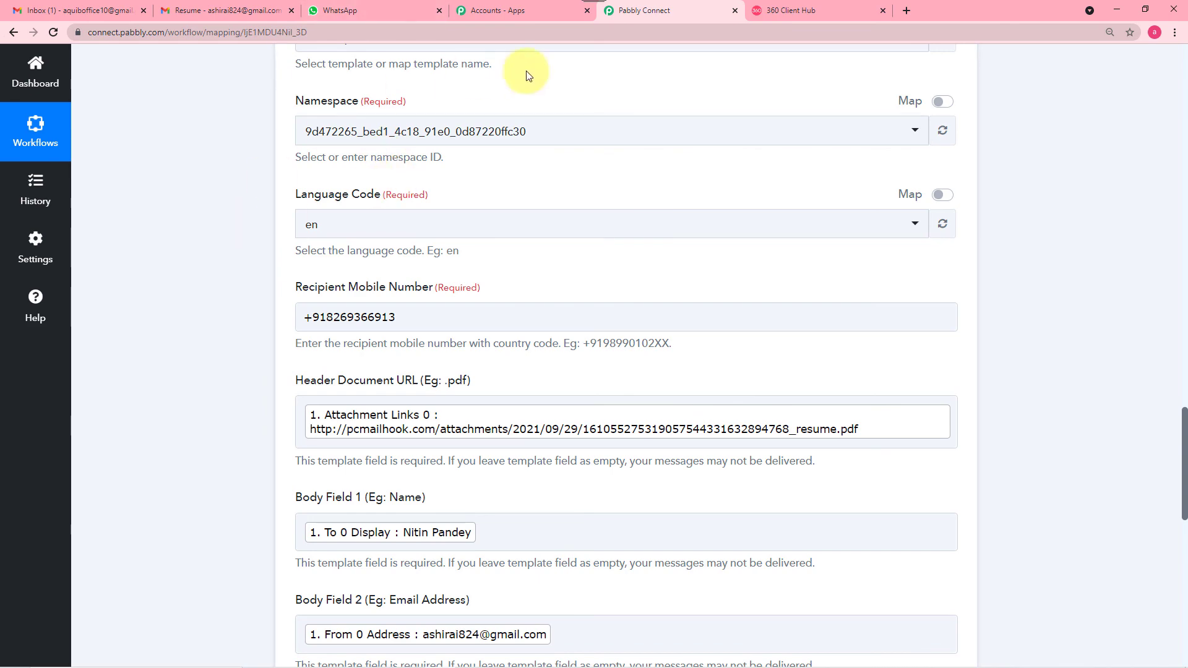
pyautogui.click(796, 11)
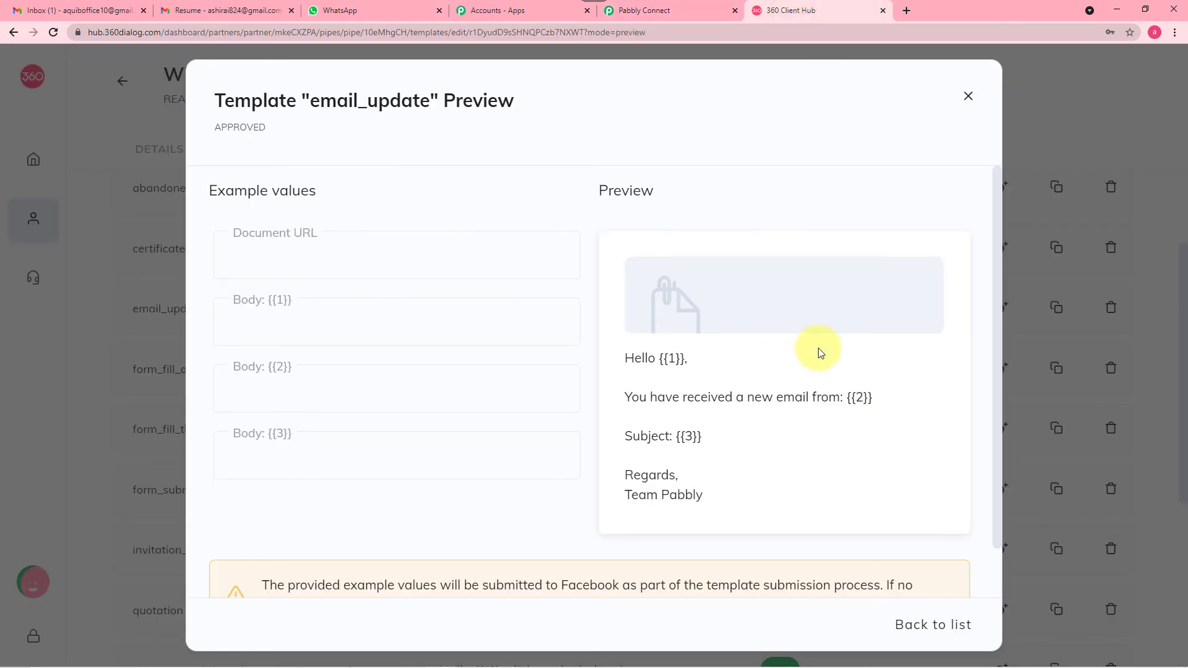
pyautogui.click(373, 12)
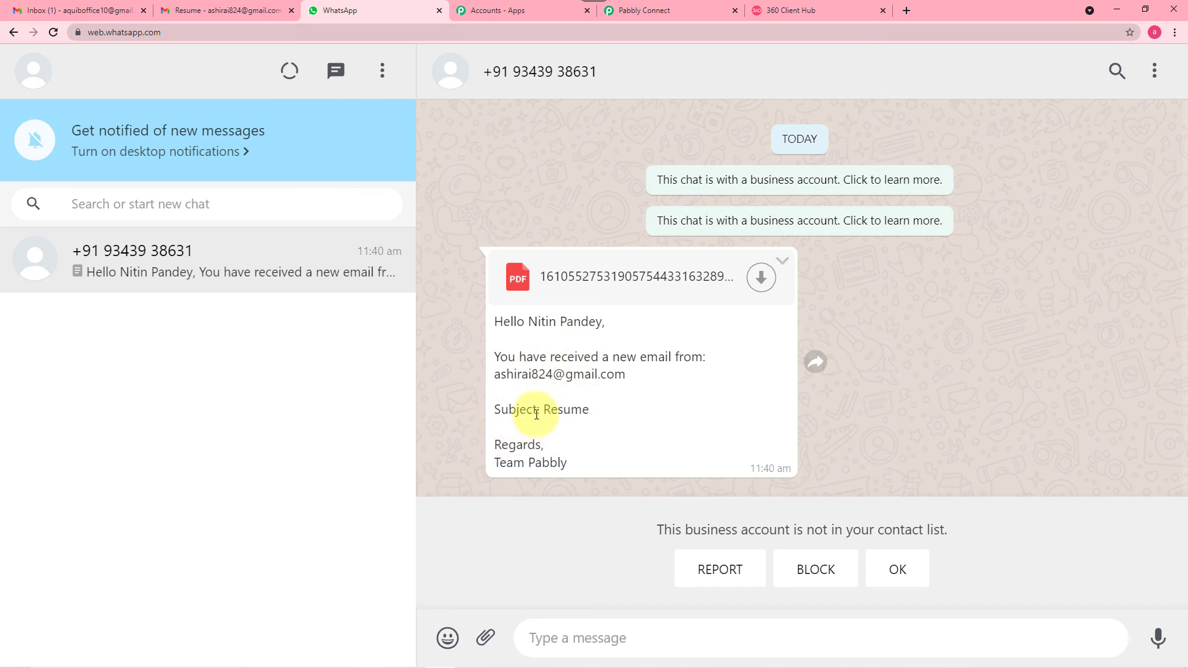
# Step: Switch back to Pabbly Connect and collapse the WhatsApp by 360Dialog Send Template Message action
pyautogui.click(686, 7)
pyautogui.scroll(7, 986, 265)
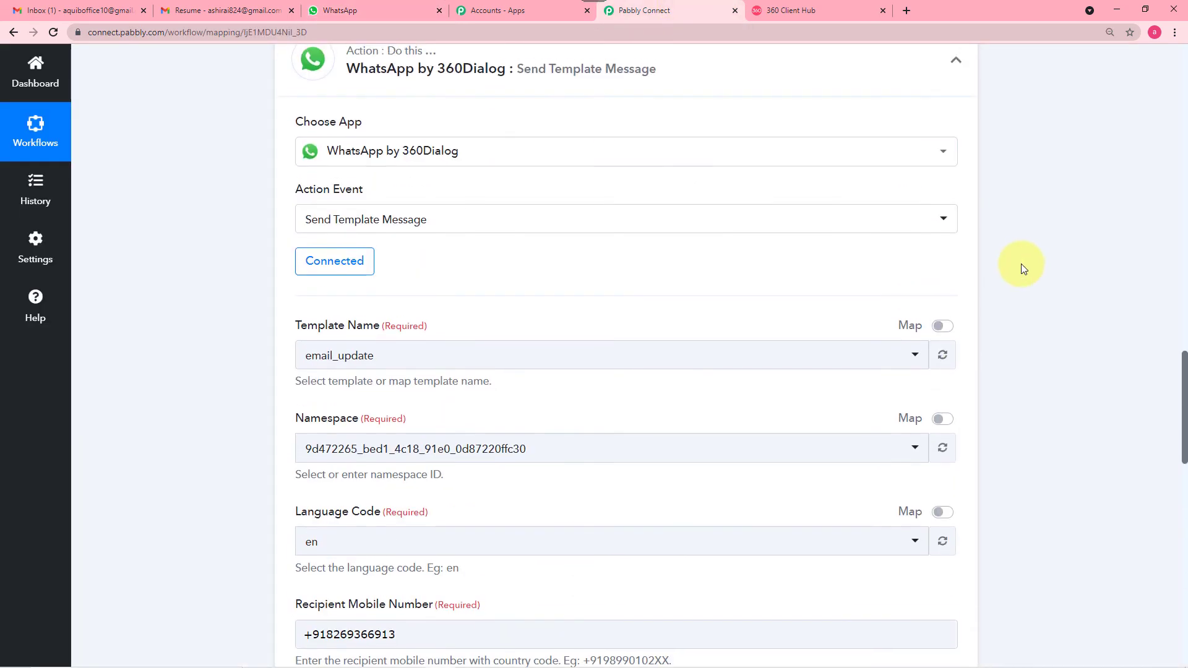
pyautogui.click(956, 178)
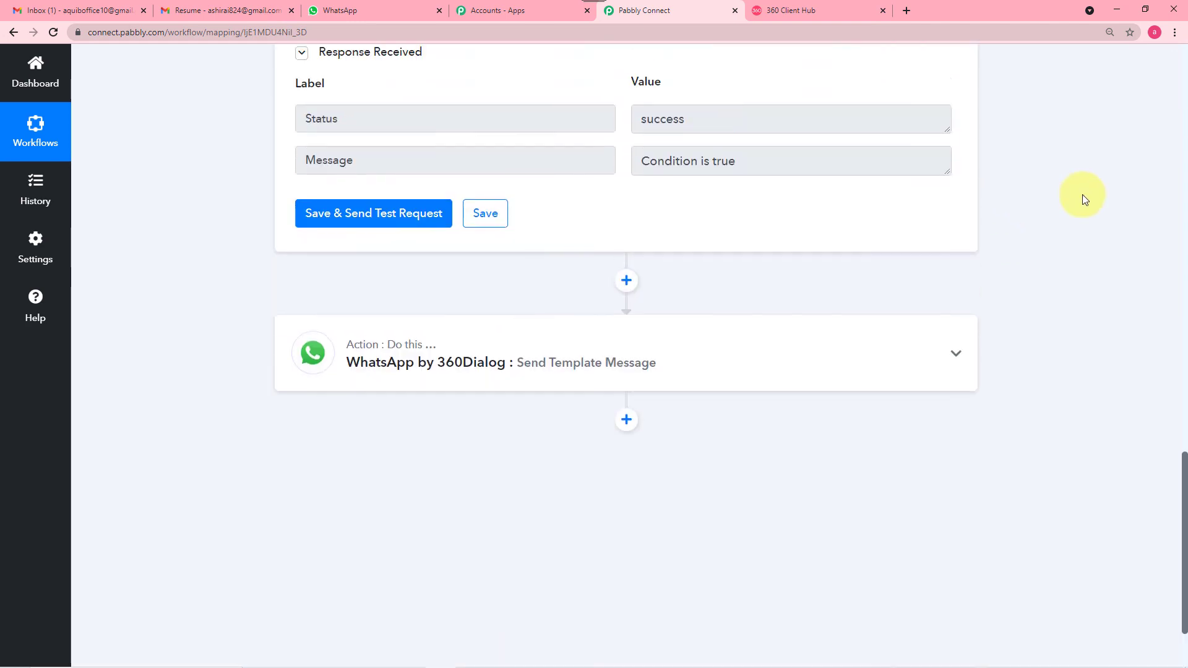
# Step: Review the Email Parser trigger's setup and switch to Gmail to check the Resume emails in the inbox
pyautogui.scroll(12, 1082, 194)
pyautogui.scroll(10, 1082, 194)
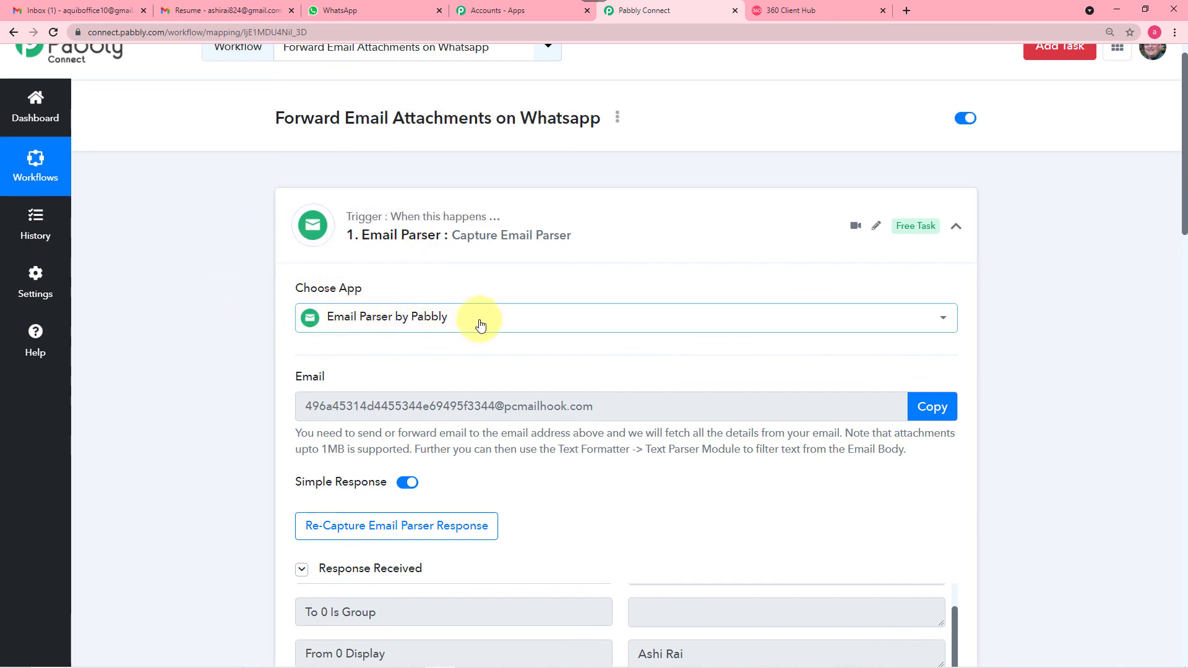
pyautogui.scroll(-2, 204, 384)
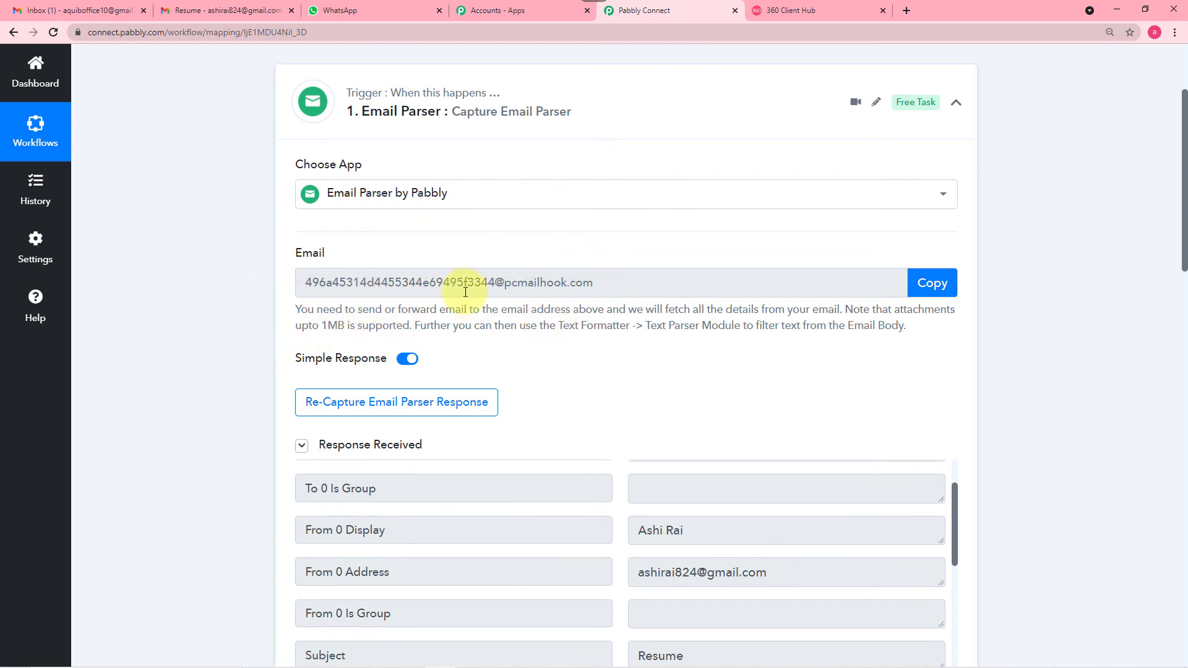
pyautogui.click(120, 12)
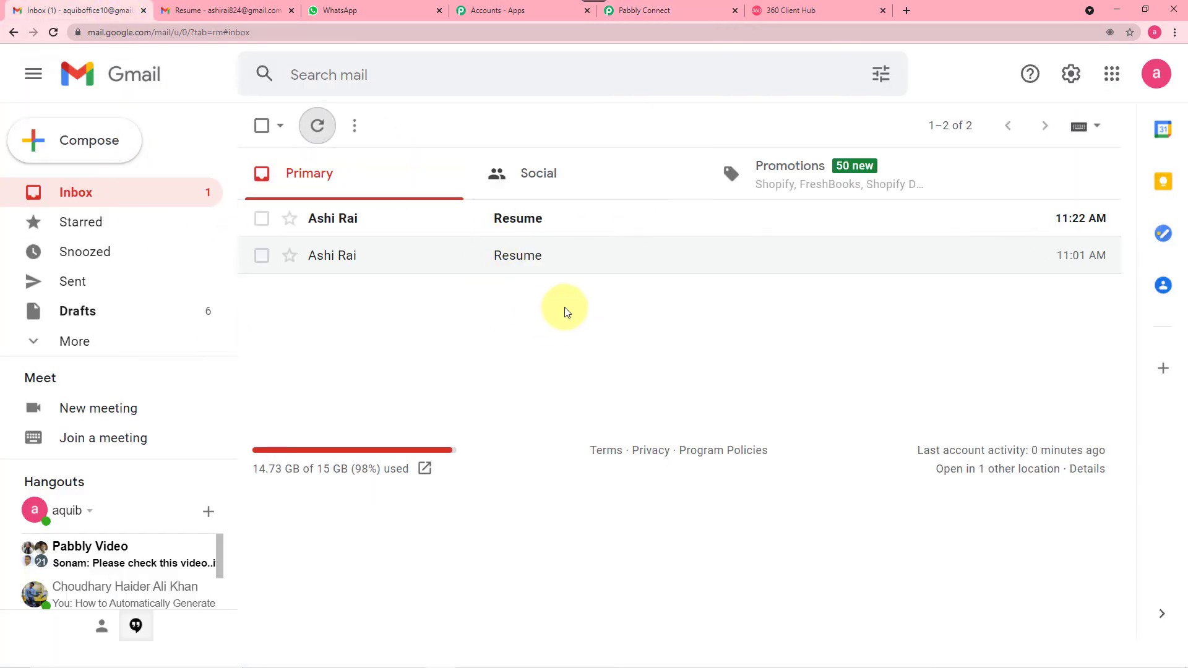
# Step: Switch back to Pabbly Connect and examine the Email Parser's captured response and the filter condition on the email subject
pyautogui.click(672, 13)
pyautogui.scroll(-5, 183, 297)
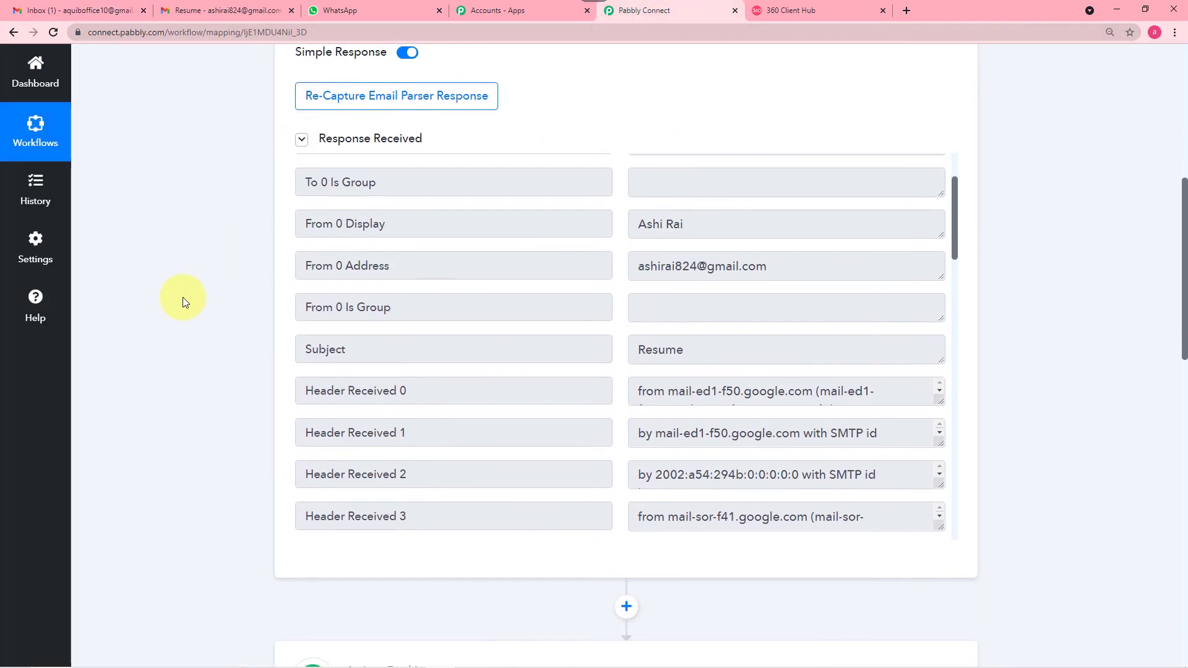
pyautogui.scroll(-2, 644, 392)
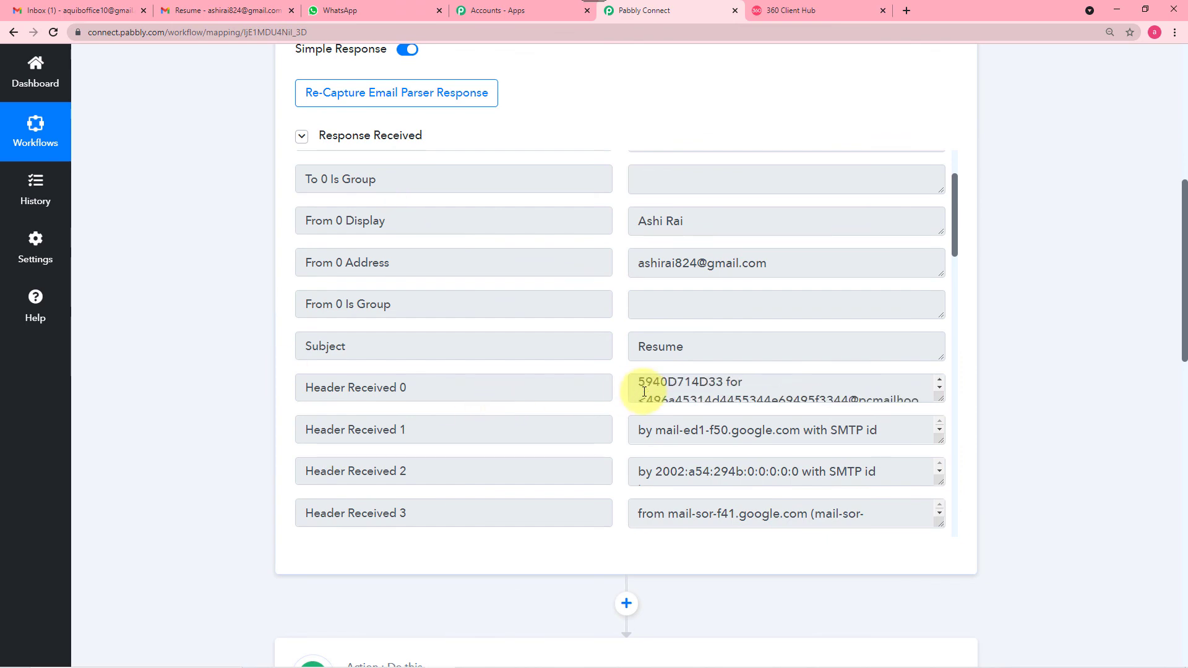
pyautogui.scroll(-3, 554, 415)
pyautogui.scroll(-8, 574, 412)
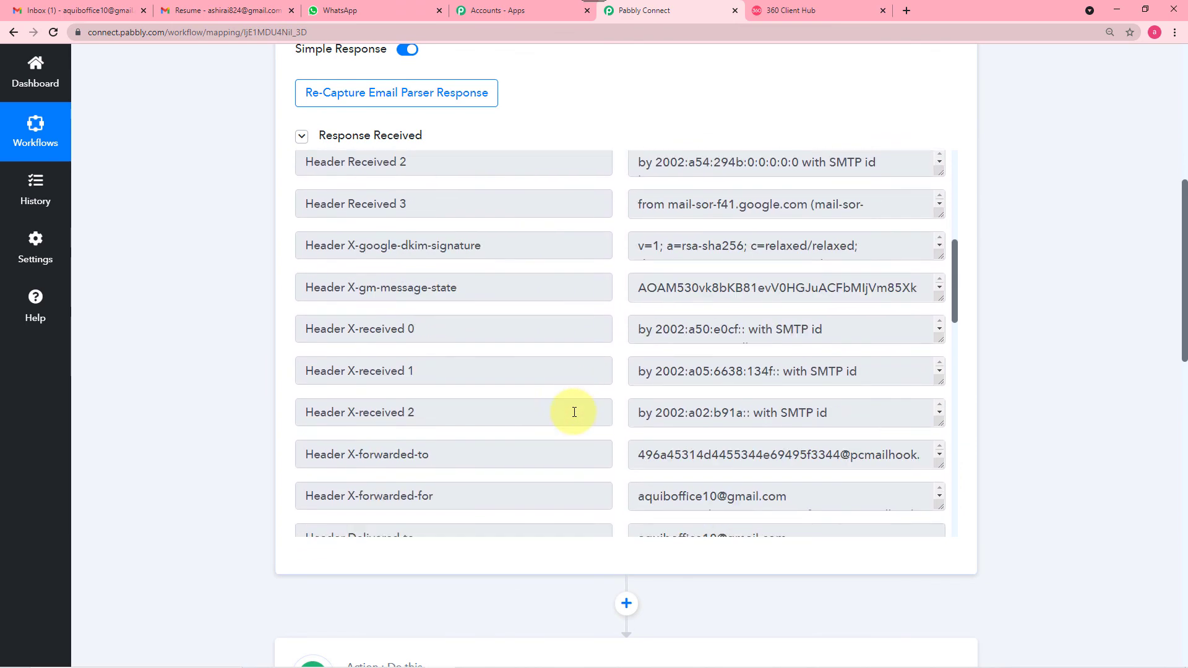
pyautogui.scroll(-2, 528, 412)
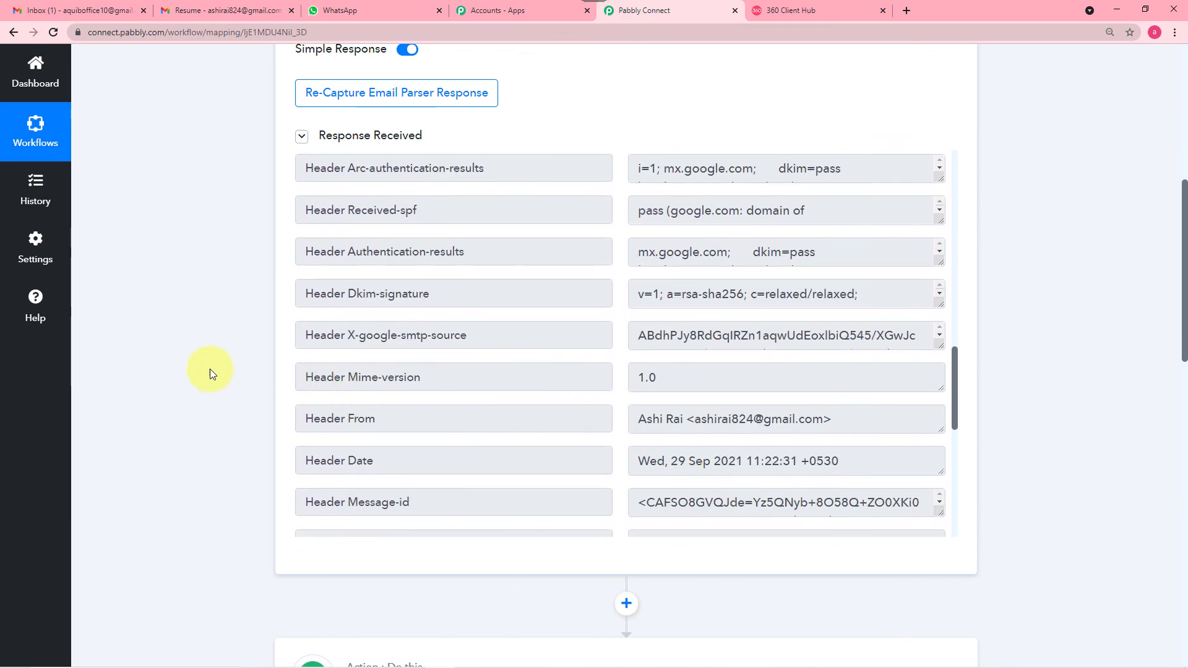
pyautogui.scroll(-6, 203, 369)
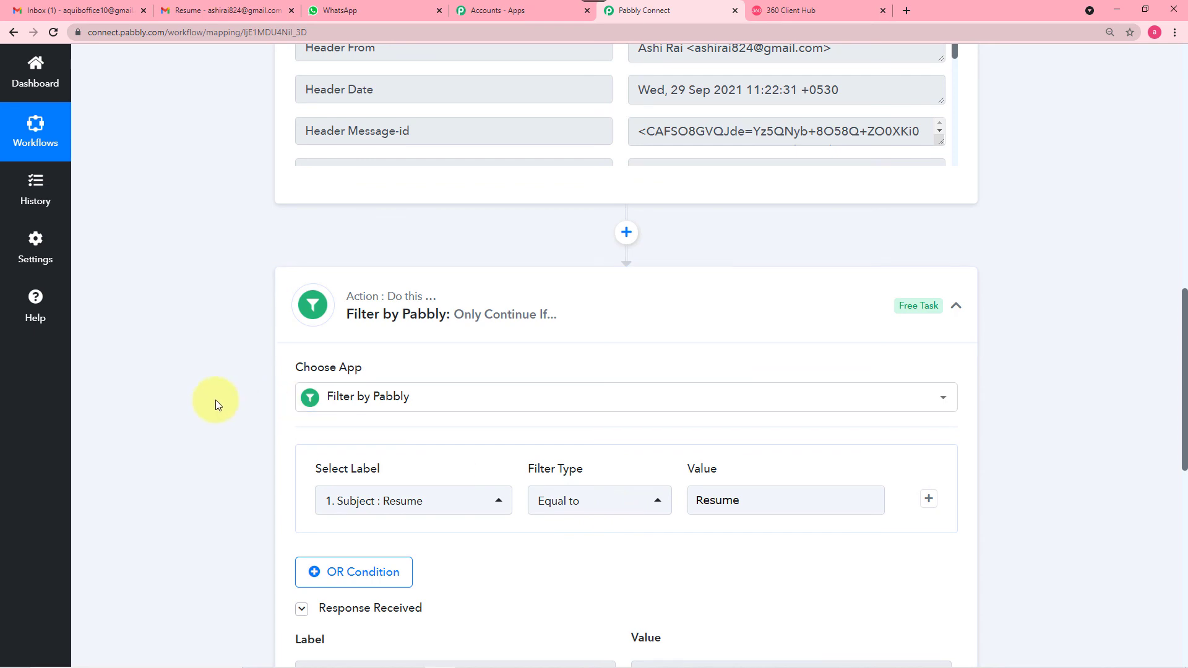
pyautogui.scroll(-3, 215, 399)
pyautogui.scroll(-6, 215, 400)
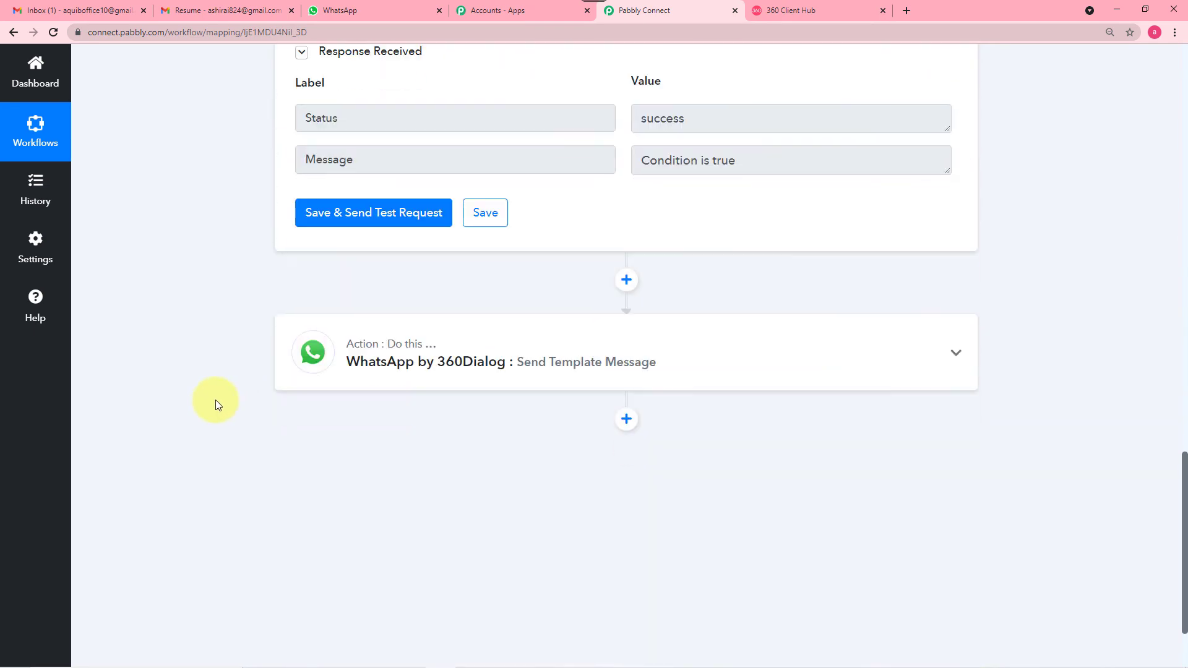
# Step: Expand the WhatsApp by 360Dialog Send Template Message action, review its mapped fields and response, and save it
pyautogui.click(431, 369)
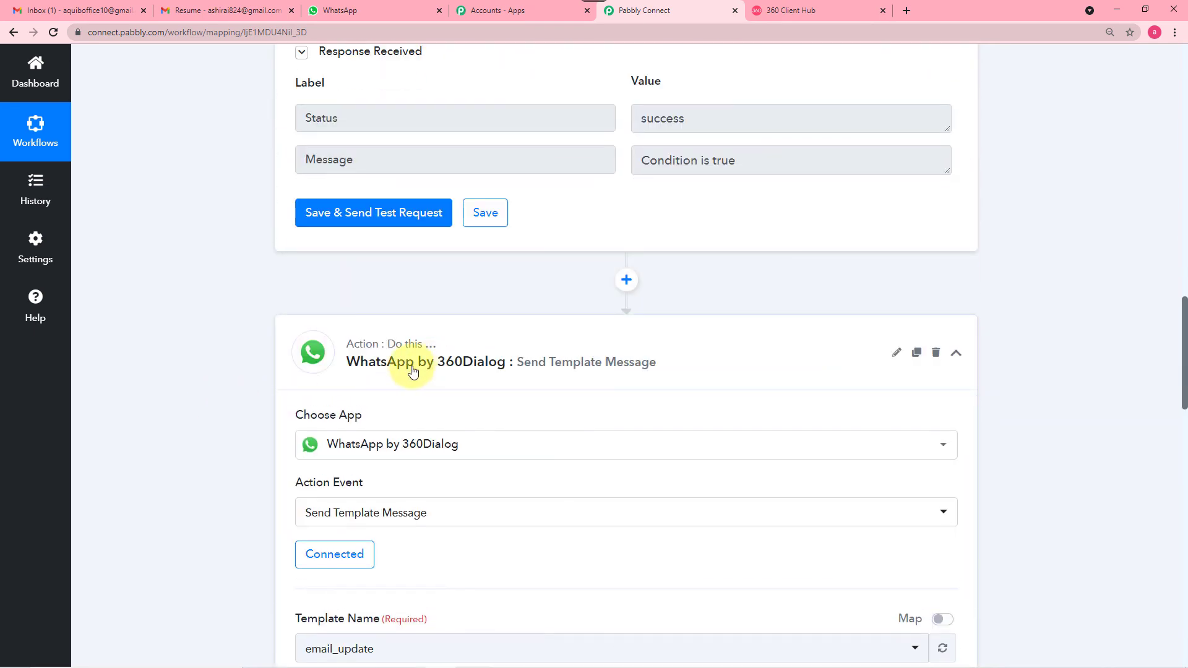
pyautogui.scroll(-7, 210, 400)
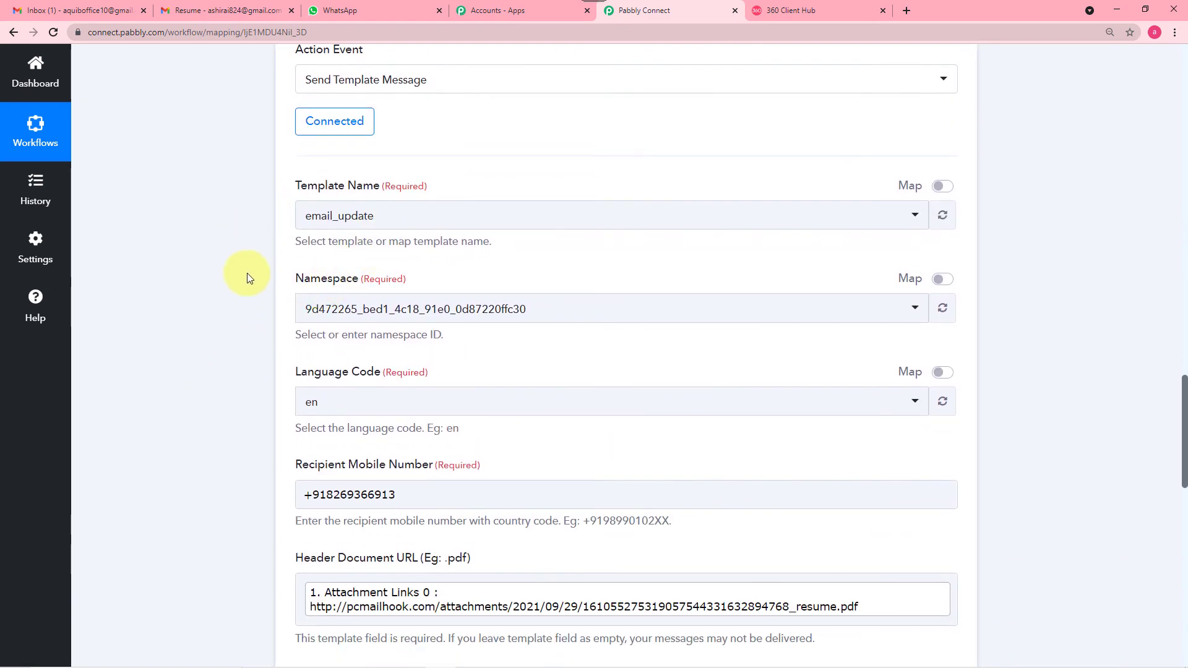
pyautogui.scroll(-2, 193, 405)
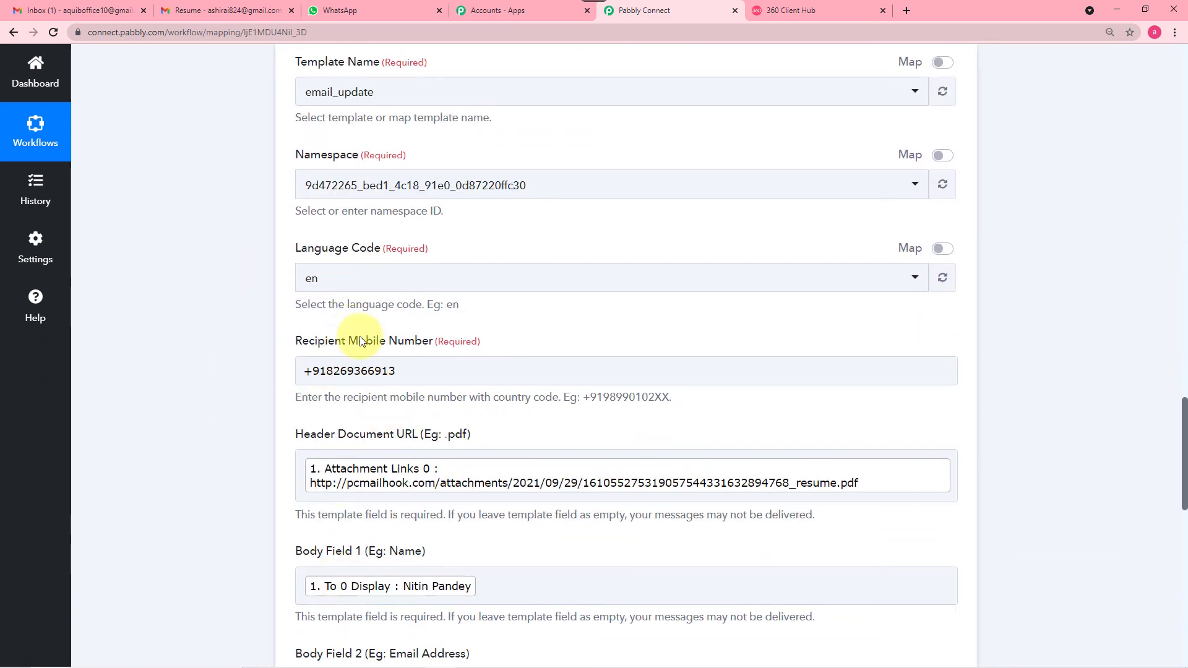
pyautogui.scroll(-2, 362, 566)
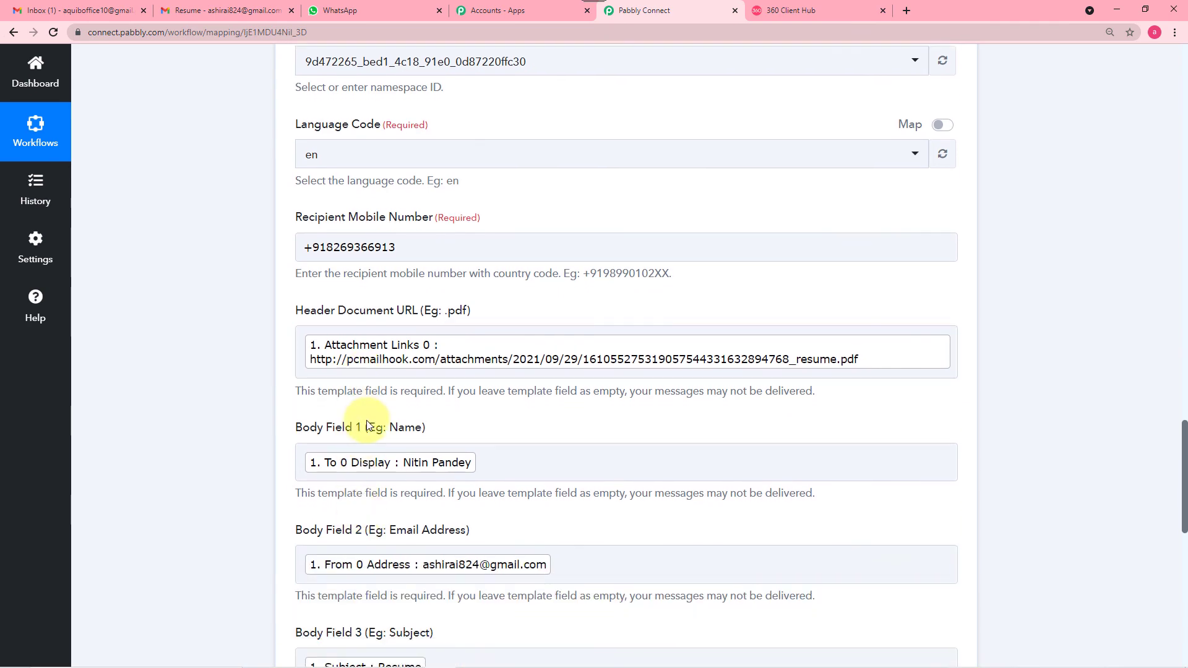
pyautogui.scroll(-2, 369, 421)
pyautogui.scroll(-7, 406, 286)
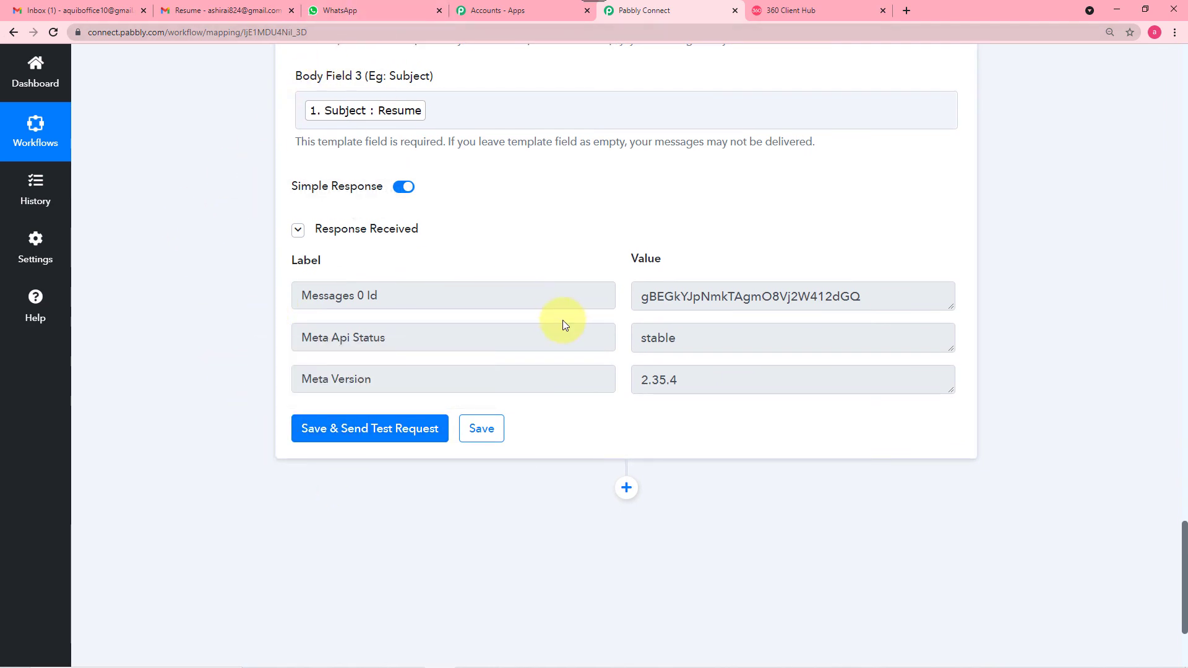
pyautogui.click(483, 428)
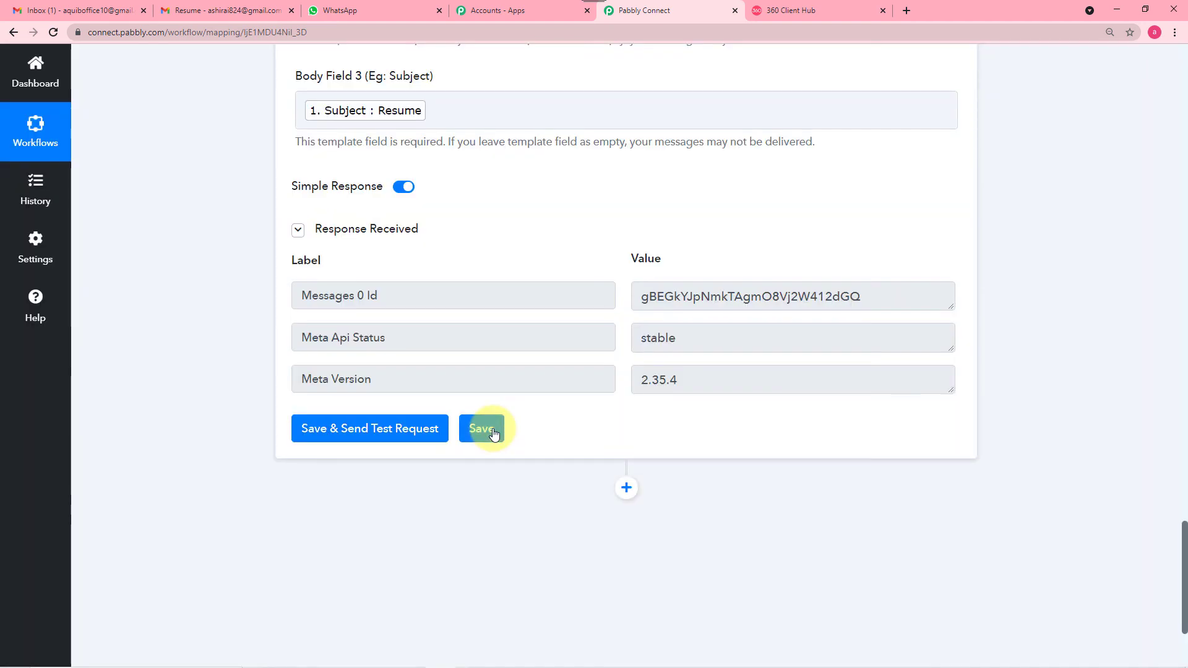